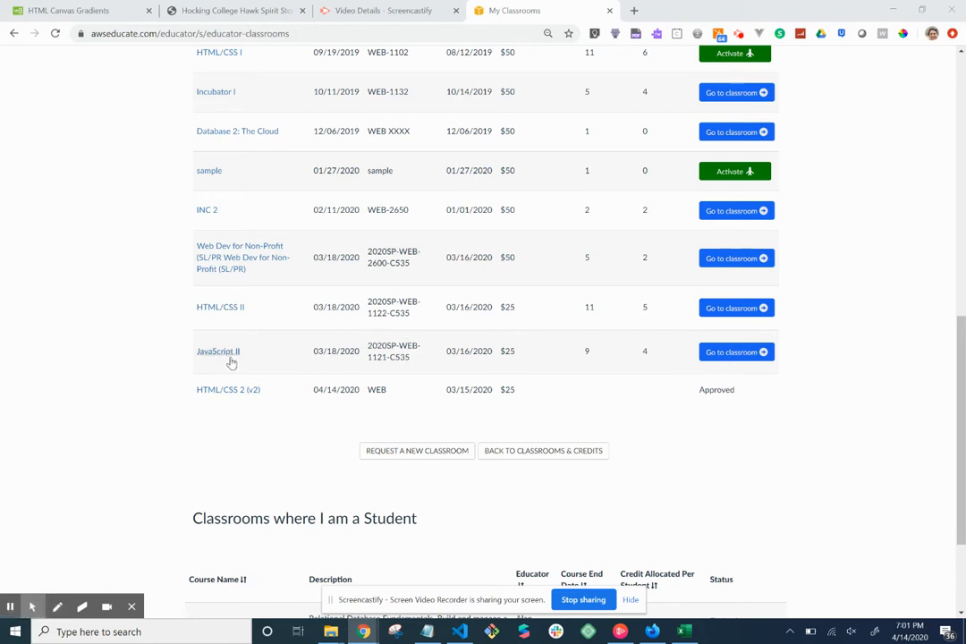
Go to the JavaScript II classroom, accept the third-party provider notice, choose JavaScript II among the classes, and launch the AWS Console
{"action": "left_click", "coordinate": [723, 359]}
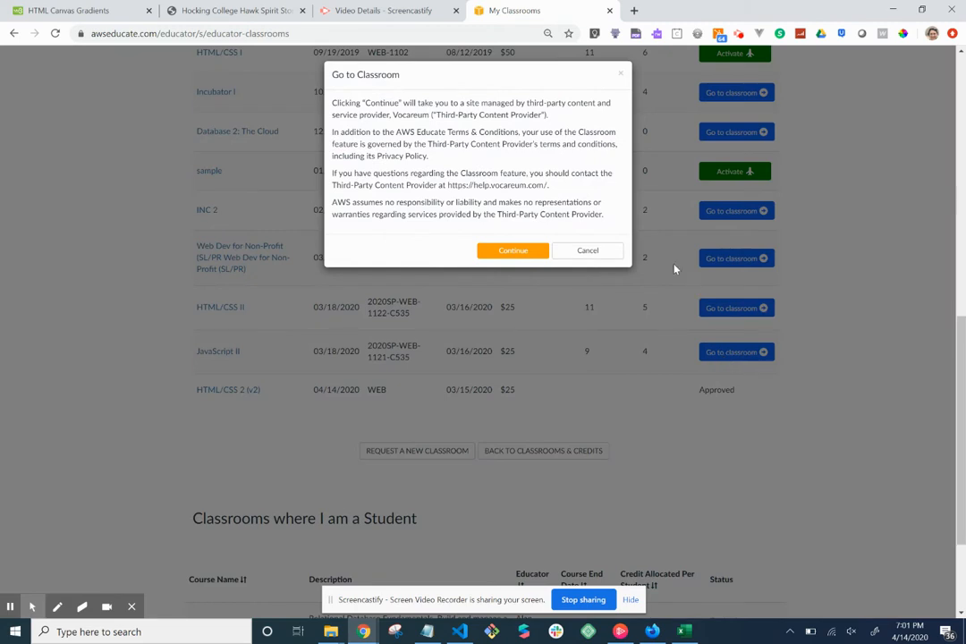
{"action": "left_click", "coordinate": [523, 256]}
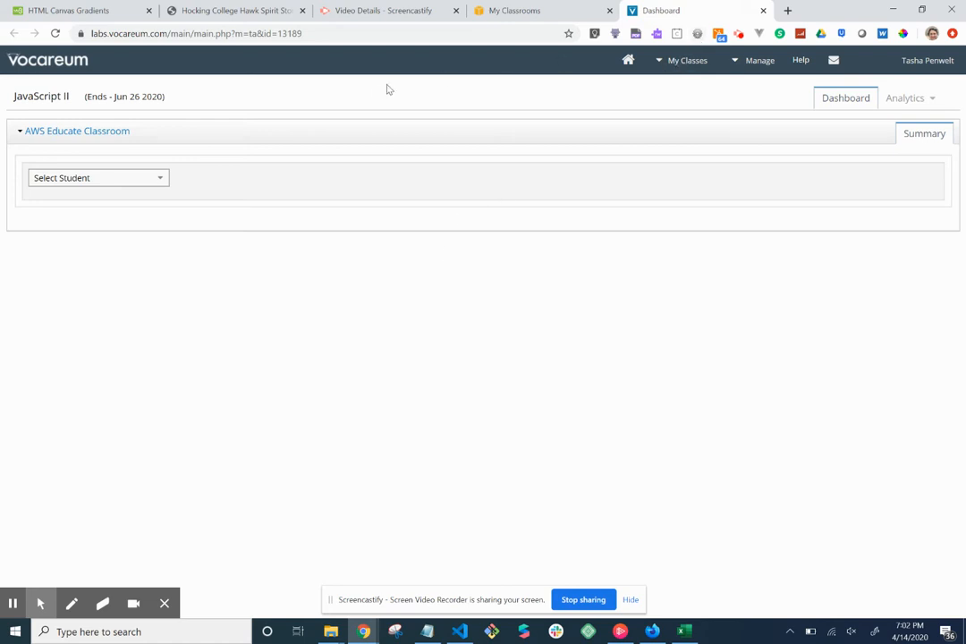
{"action": "left_click", "coordinate": [669, 62]}
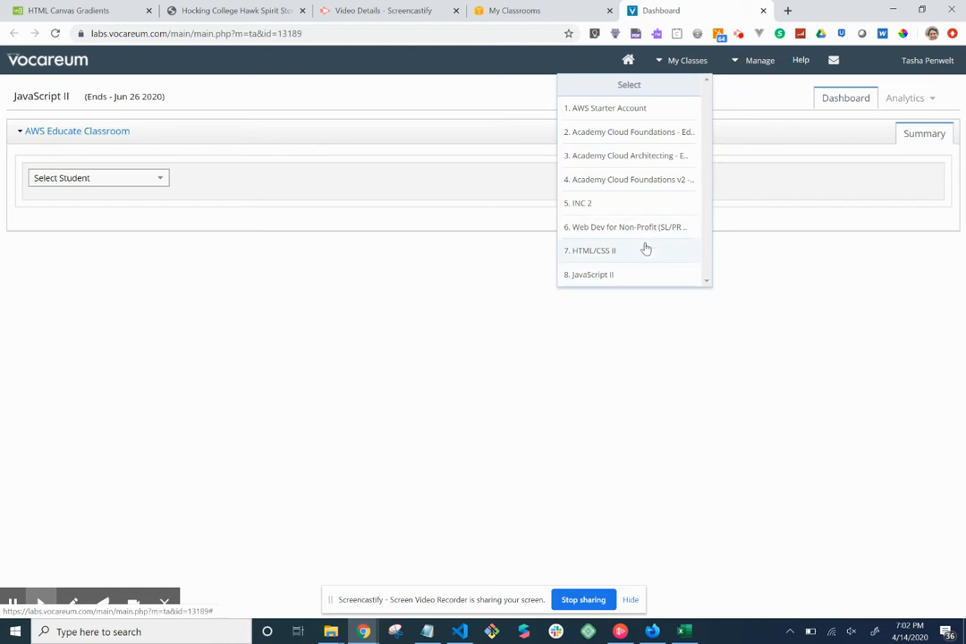
{"action": "left_click", "coordinate": [635, 278]}
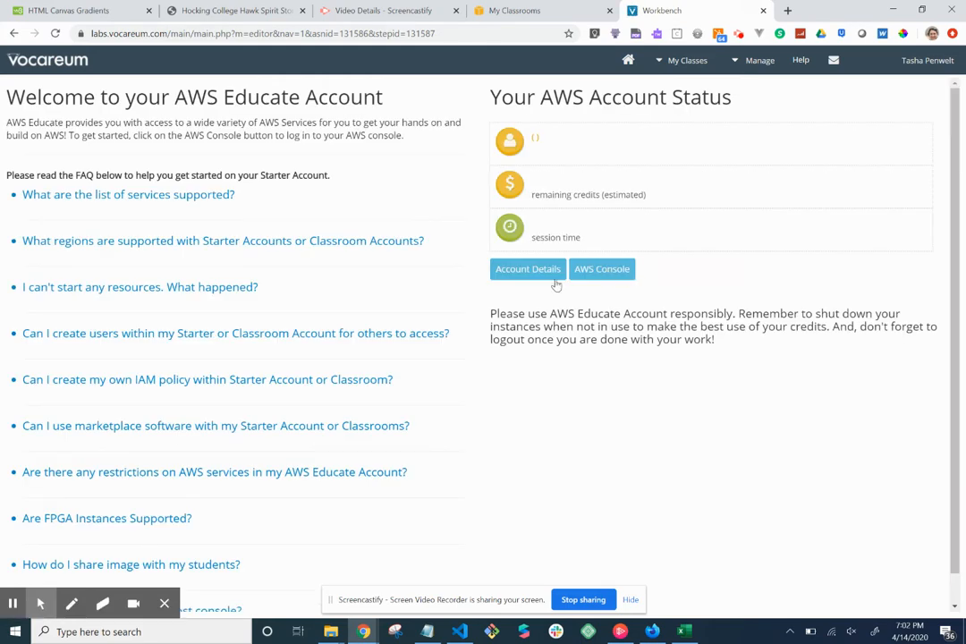
{"action": "left_click", "coordinate": [608, 270]}
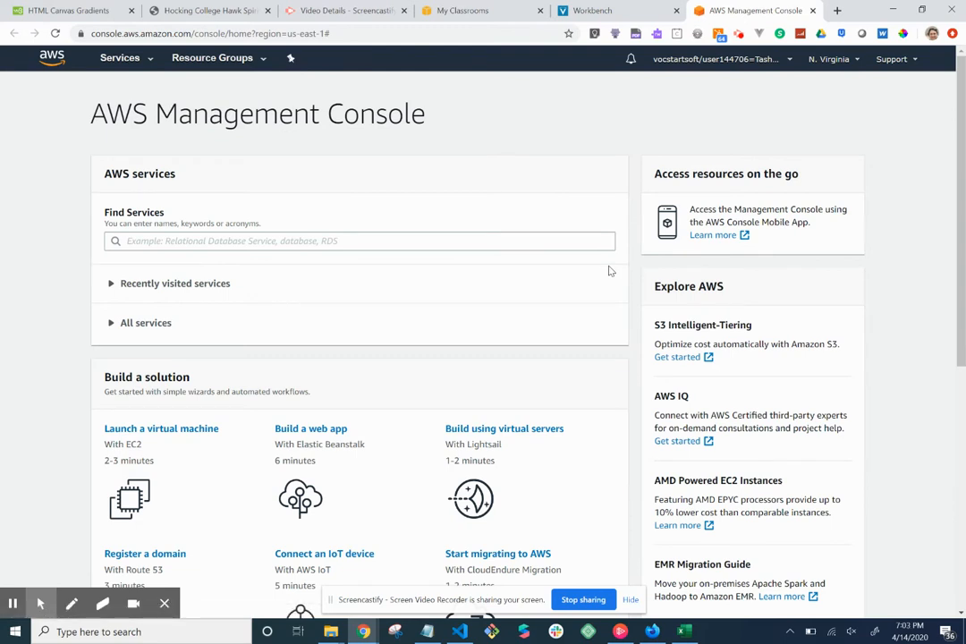
Find the S3 service in the AWS Management Console and open it
{"action": "left_click", "coordinate": [430, 248]}
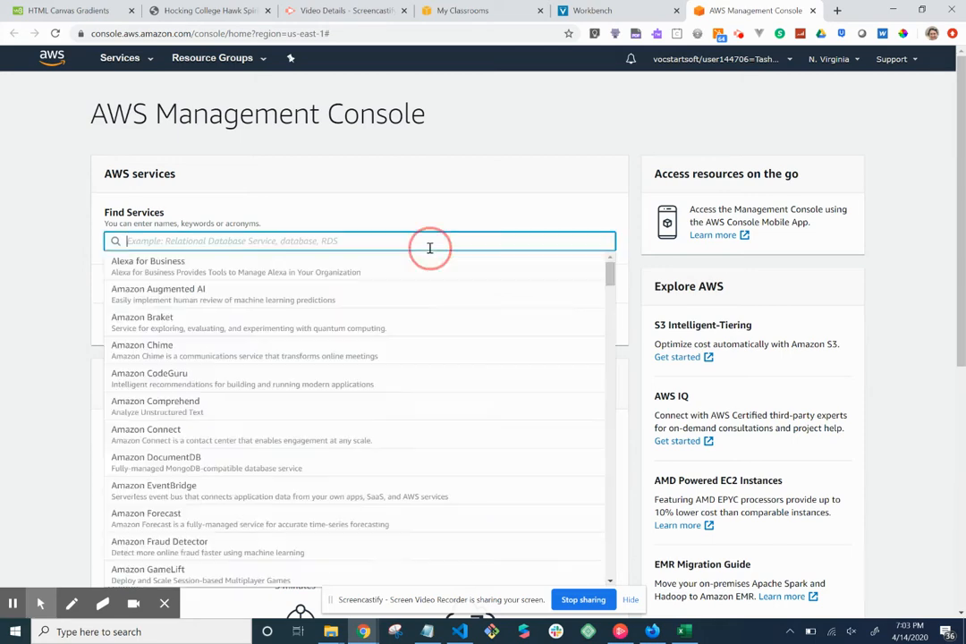
{"action": "type", "text": "s"}
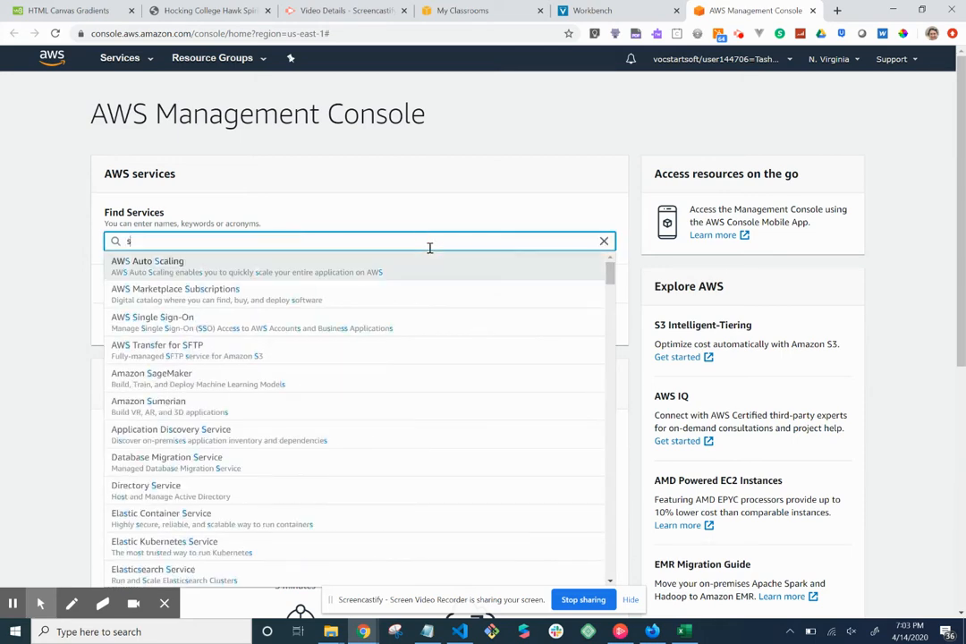
{"action": "type", "text": "3"}
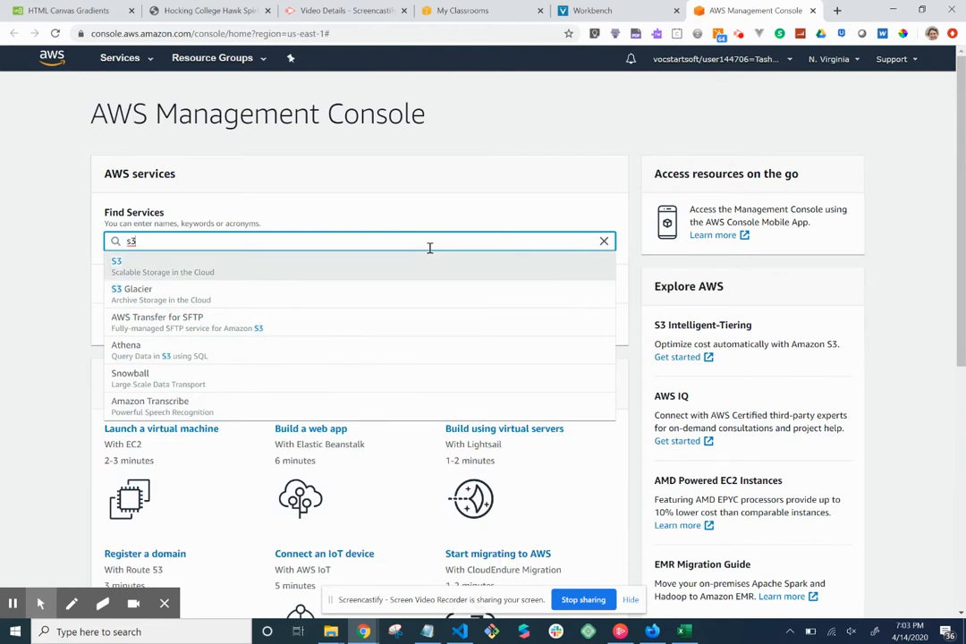
{"action": "key", "text": "Return"}
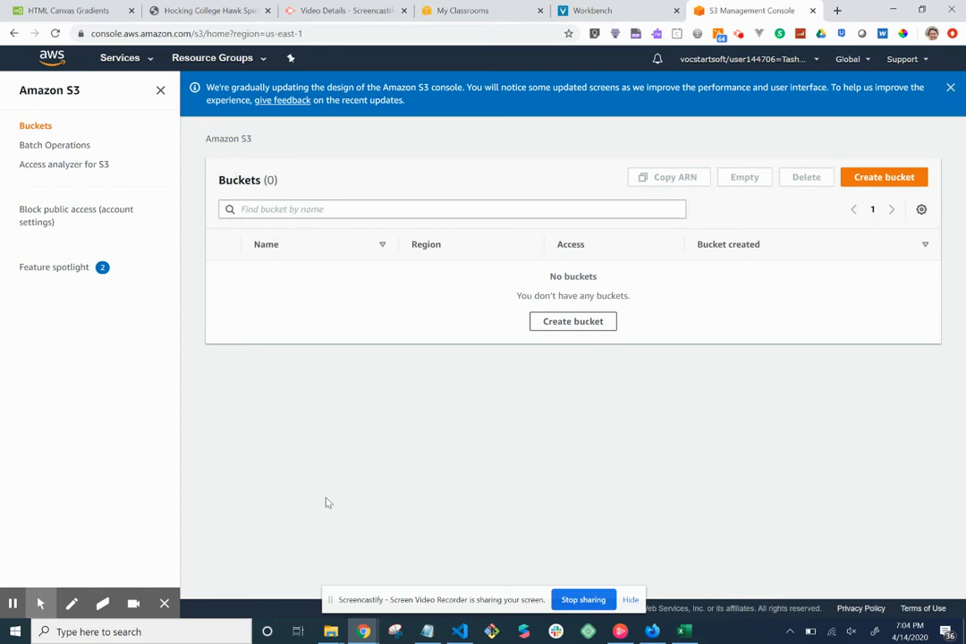
Close all open images folder windows and open a new File Explorer window showing the Desktop folder
{"action": "mouse_move", "coordinate": [330, 631]}
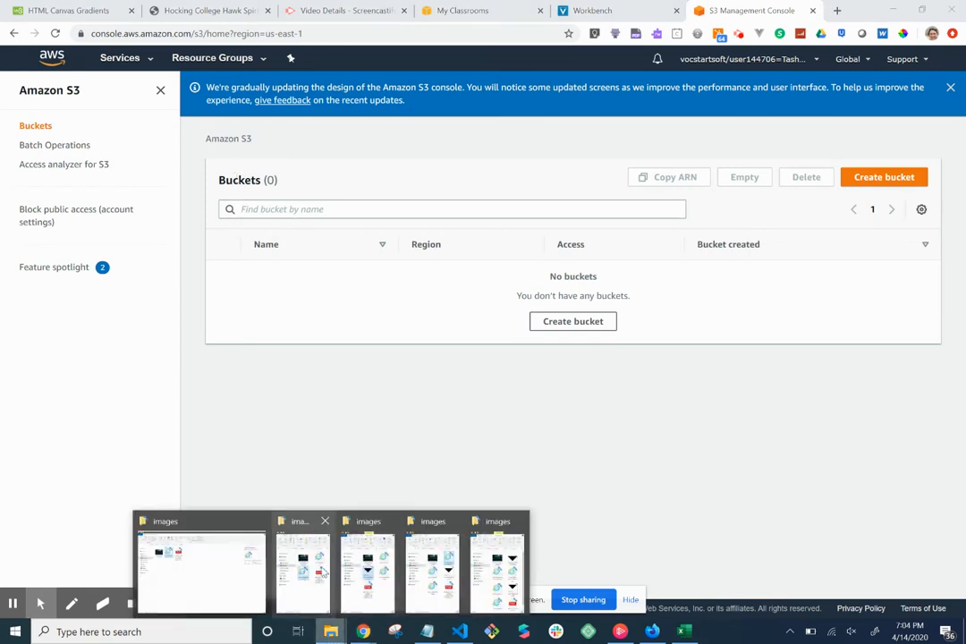
{"action": "left_click", "coordinate": [325, 521]}
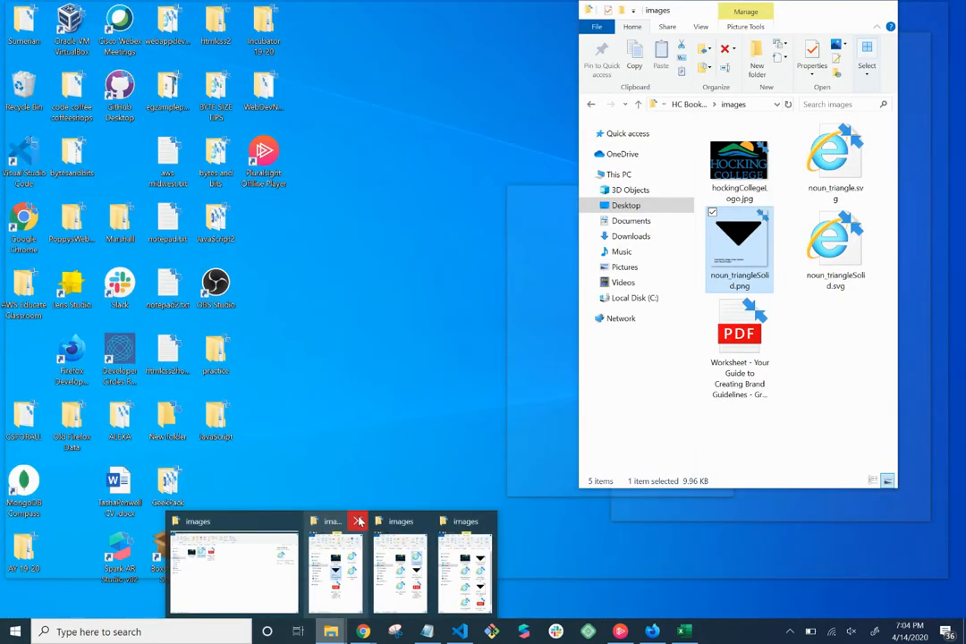
{"action": "left_click", "coordinate": [357, 521]}
{"action": "left_click", "coordinate": [389, 521]}
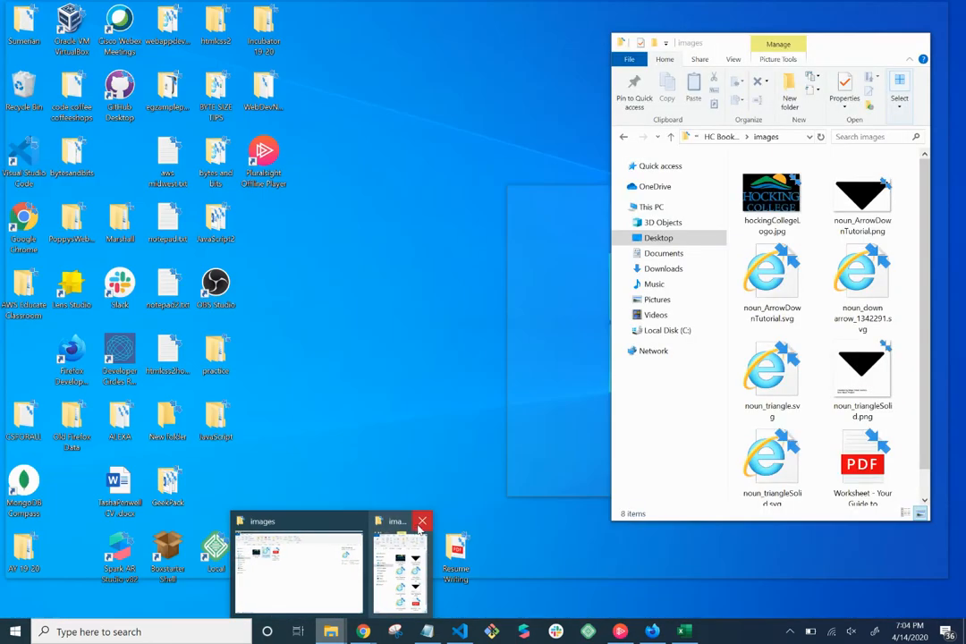
{"action": "left_click", "coordinate": [422, 521]}
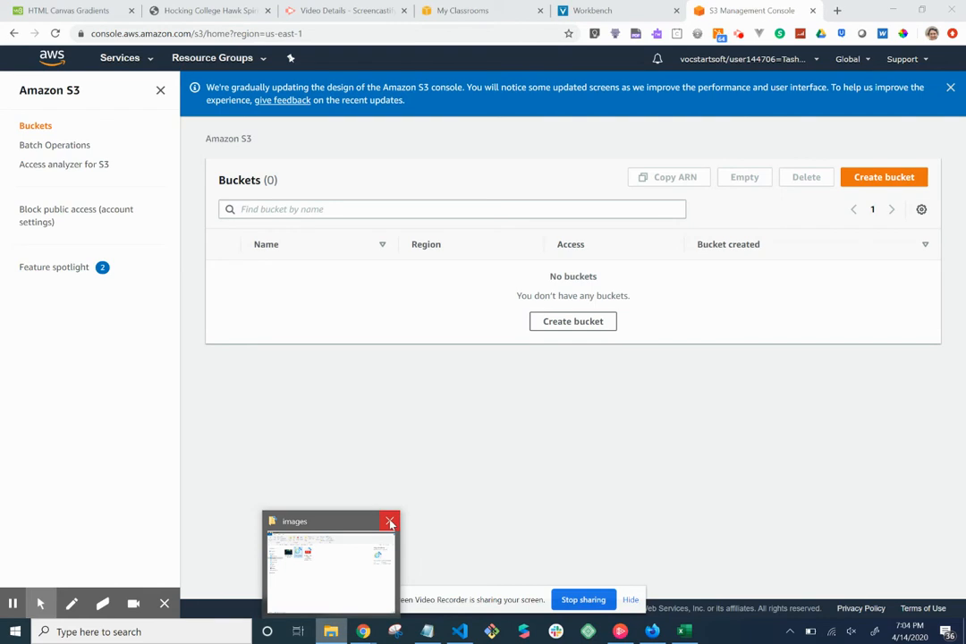
{"action": "left_click", "coordinate": [390, 522]}
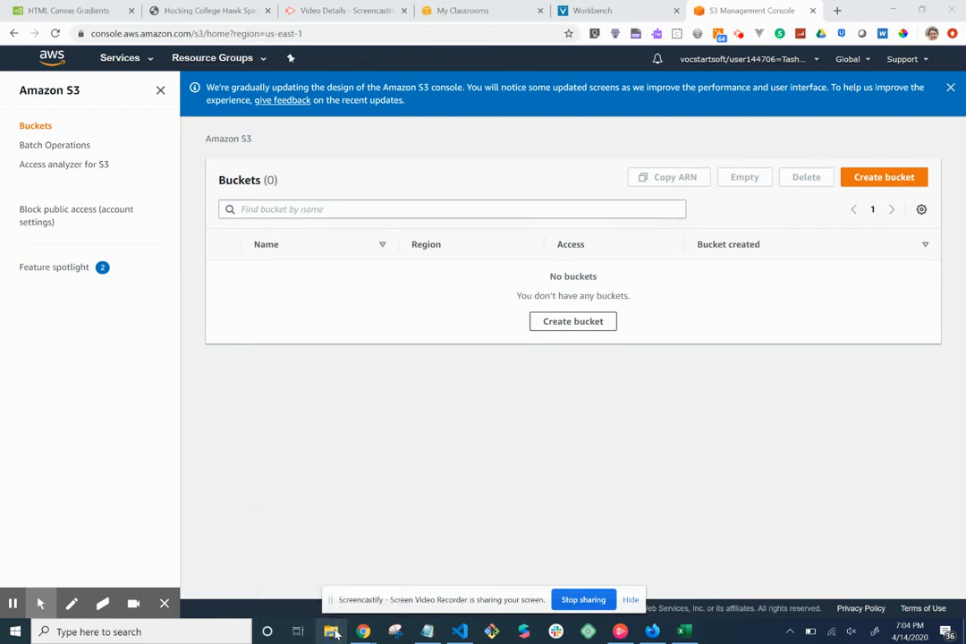
{"action": "left_click", "coordinate": [333, 634]}
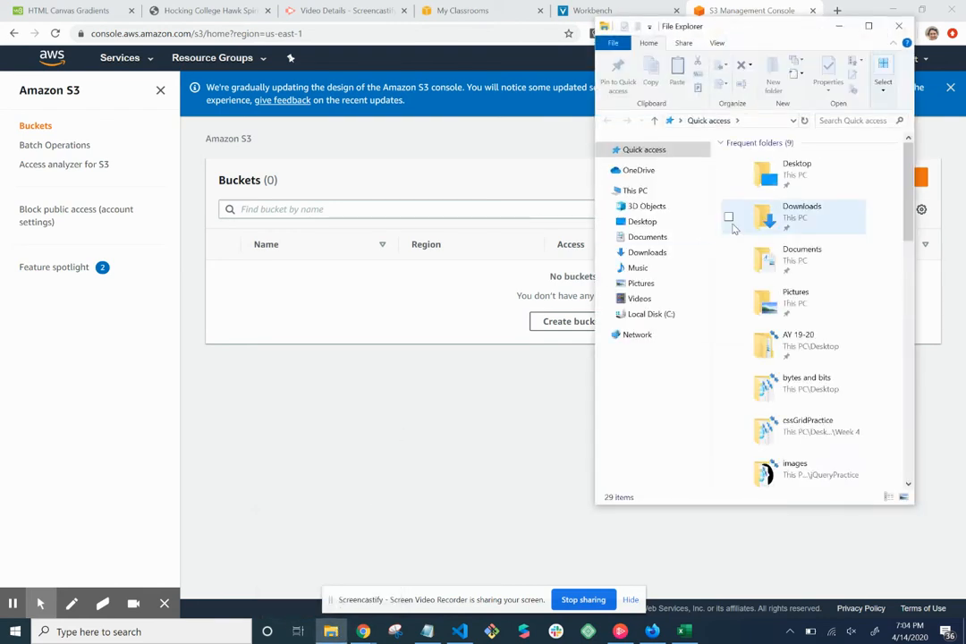
{"action": "double_click", "coordinate": [775, 176]}
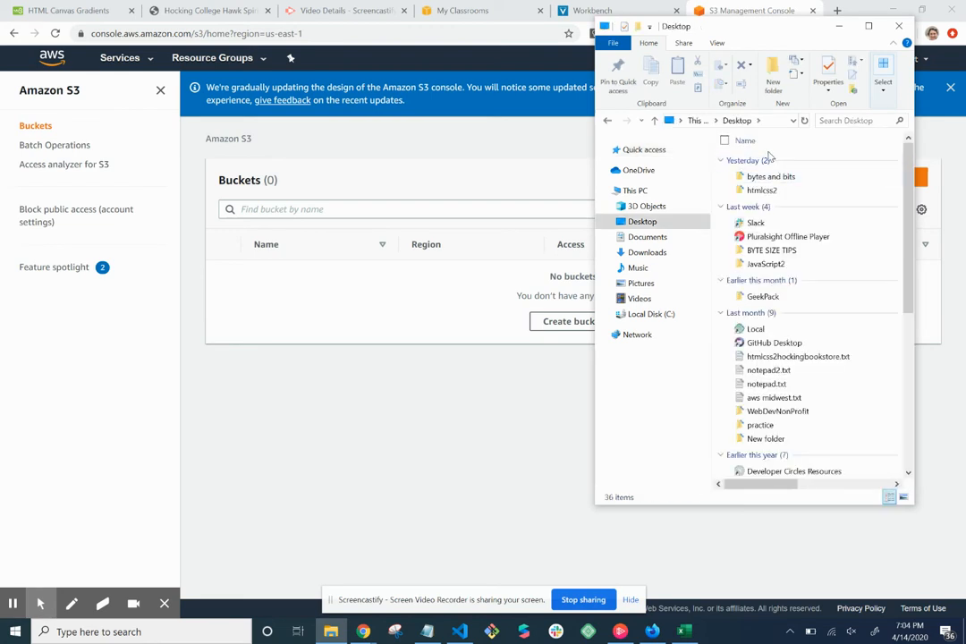
Search the bucket list for hockingcollegebookstoretutorial
{"action": "left_click", "coordinate": [483, 210]}
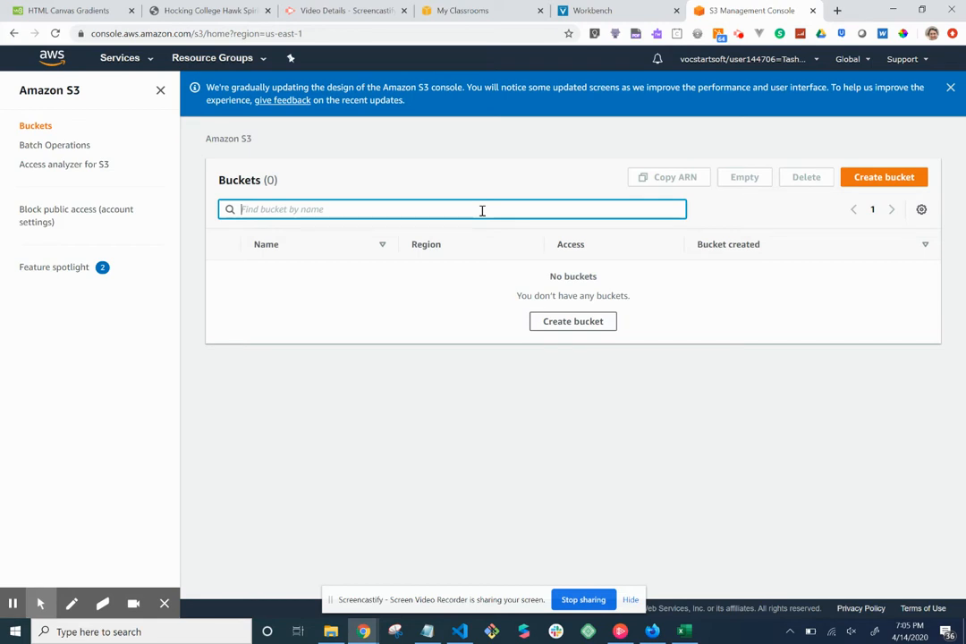
{"action": "type", "text": "hc"}
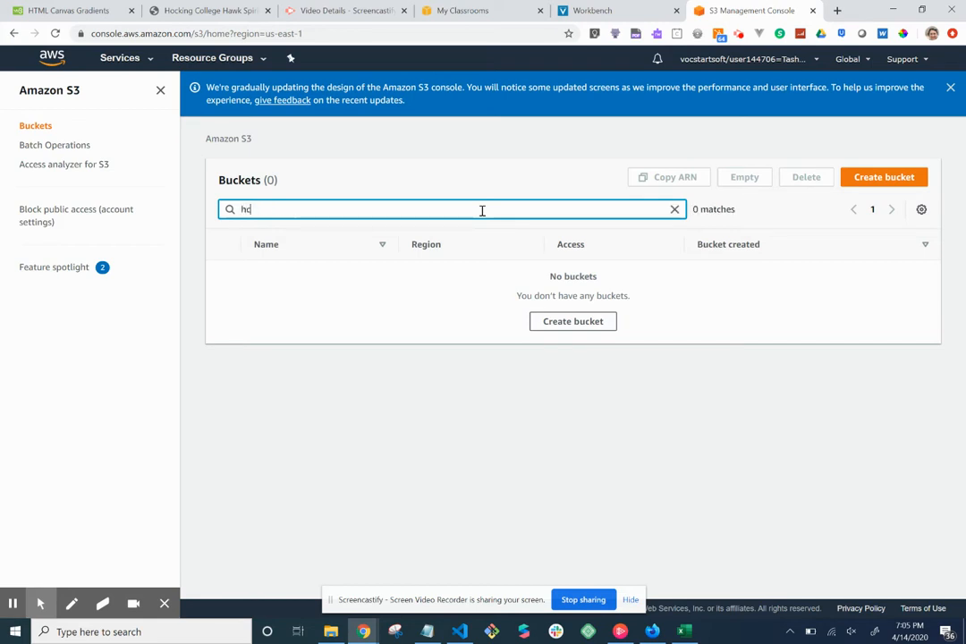
{"action": "type", "text": "cking"}
{"action": "type", "text": "buoo"}
{"action": "type", "text": "okstore"}
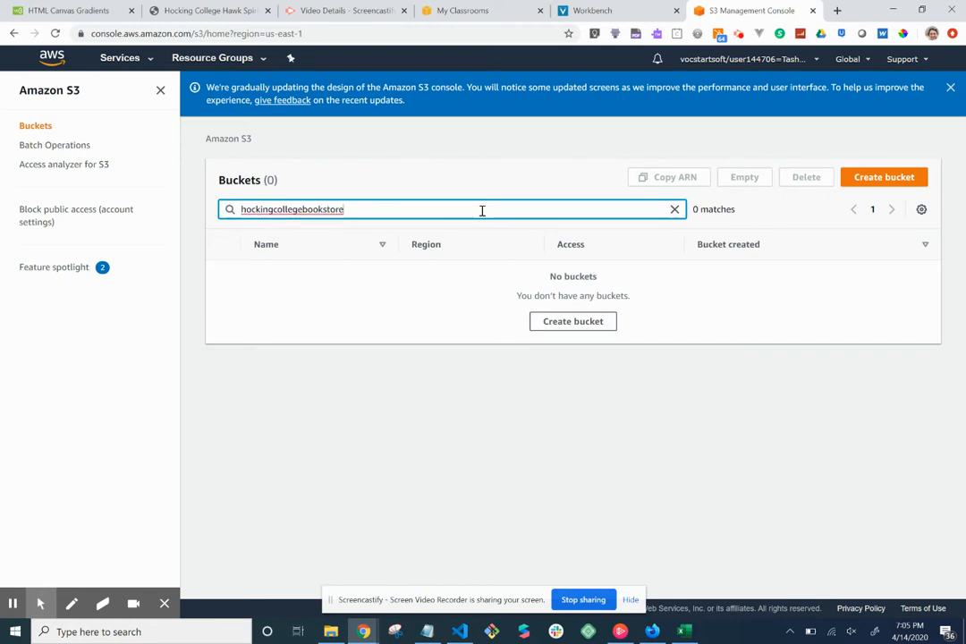
{"action": "type", "text": "tutorial"}
Start creating a new bucket and name it hockingcollegebookstoretutorial
{"action": "left_click", "coordinate": [883, 178]}
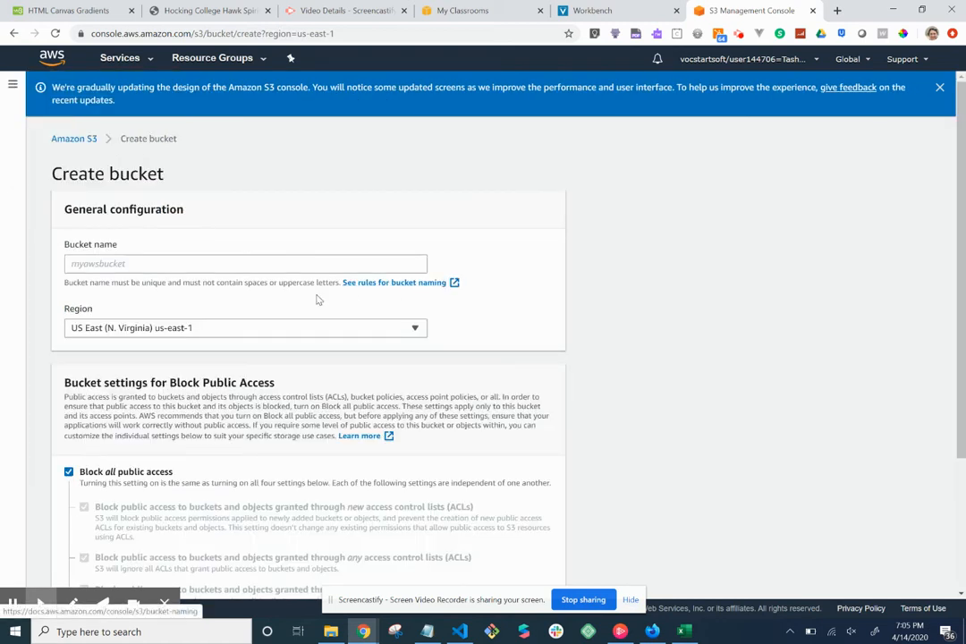
{"action": "left_click", "coordinate": [304, 264]}
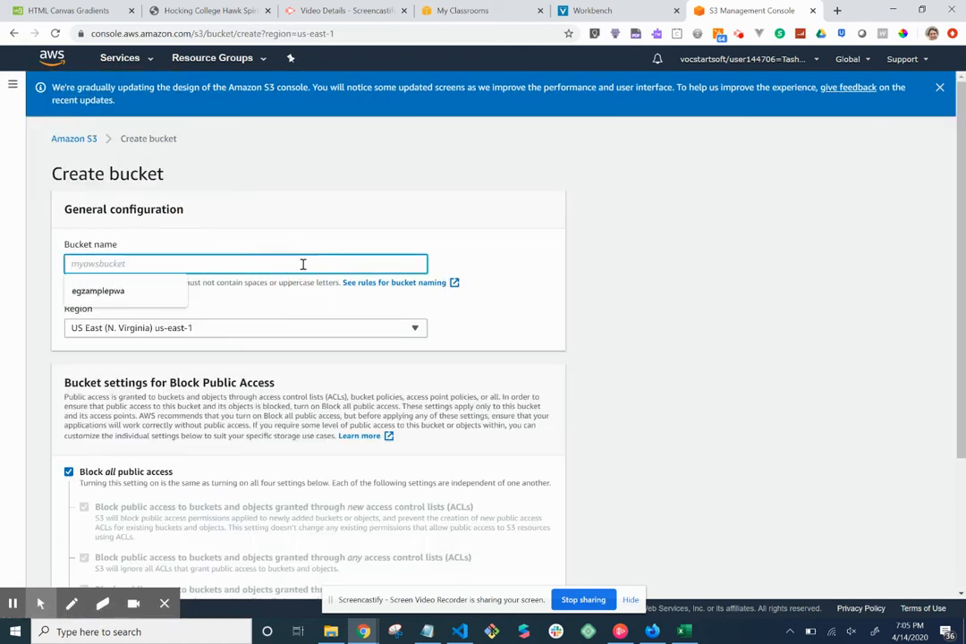
{"action": "type", "text": "hocking "}
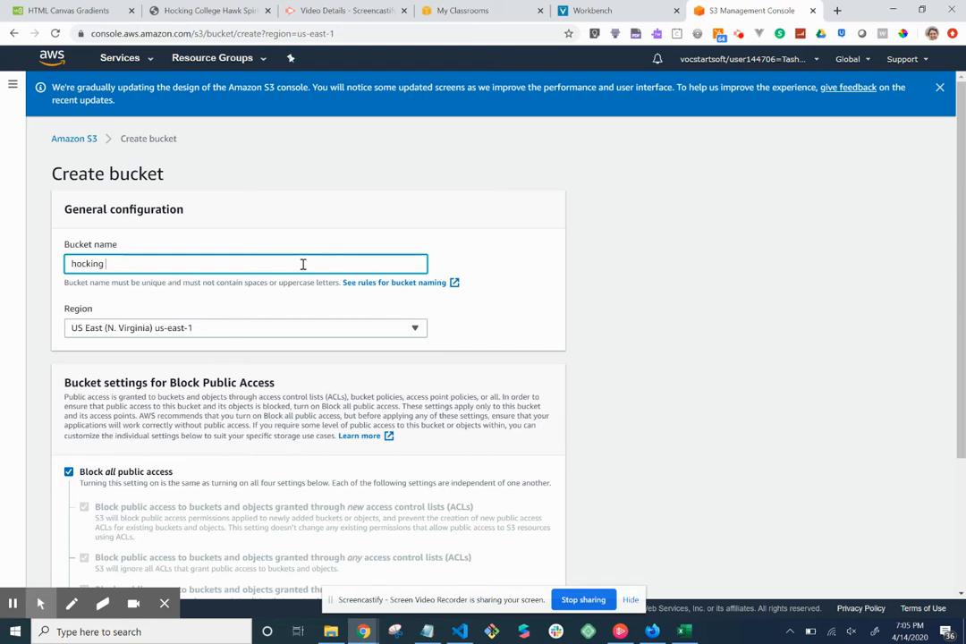
{"action": "type", "text": "collegebookstoretutorial"}
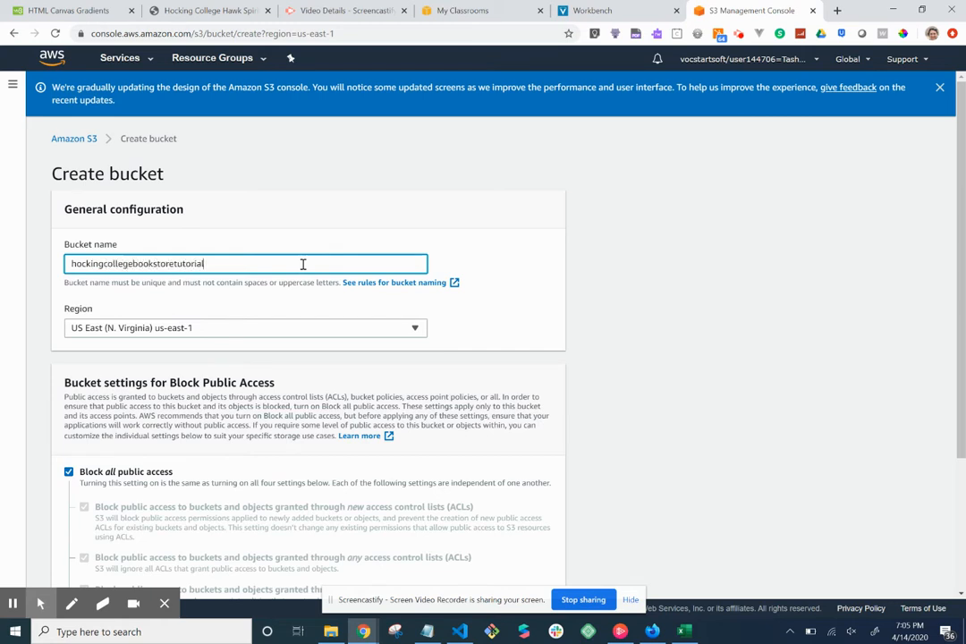
{"action": "key", "text": "Tab"}
Try EU (Stockholm) eu-north-1 as the bucket's region, and set it back to US East (N. Virginia) us-east-1
{"action": "scroll", "coordinate": [303, 237], "scroll_direction": "down", "scroll_amount": 2}
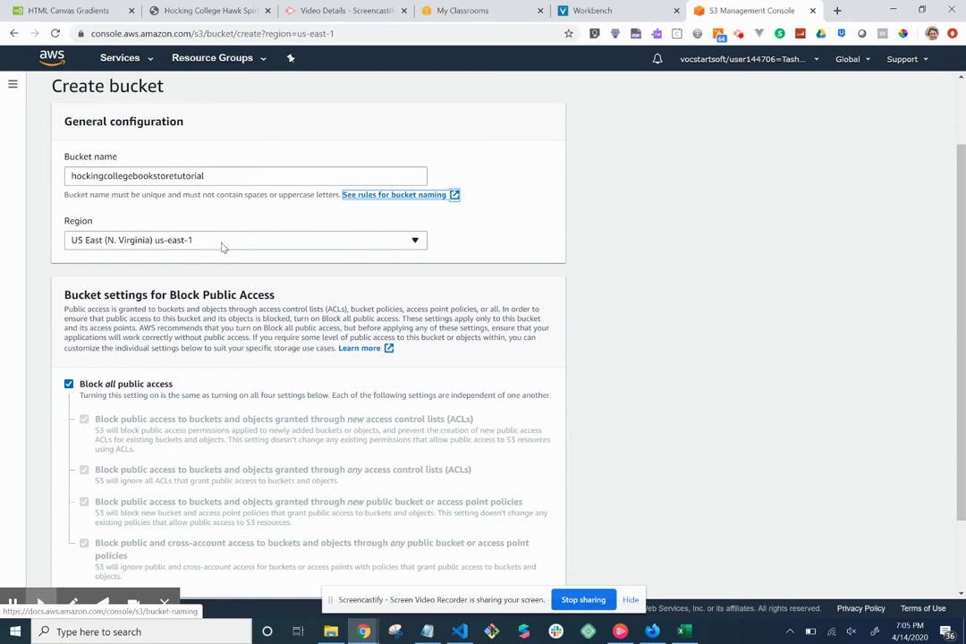
{"action": "left_click", "coordinate": [223, 245]}
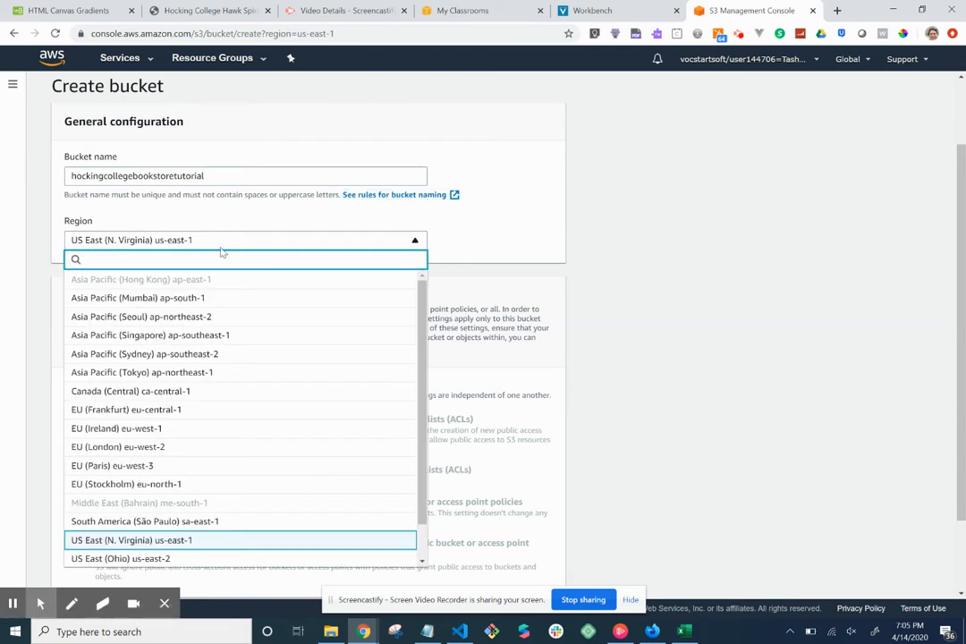
{"action": "left_click", "coordinate": [215, 495]}
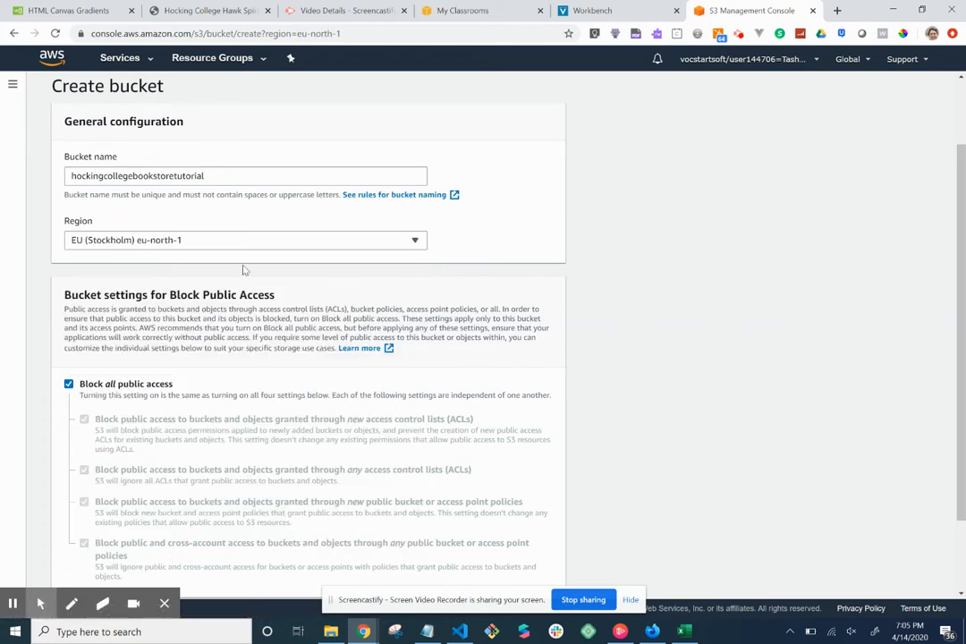
{"action": "left_click", "coordinate": [255, 242]}
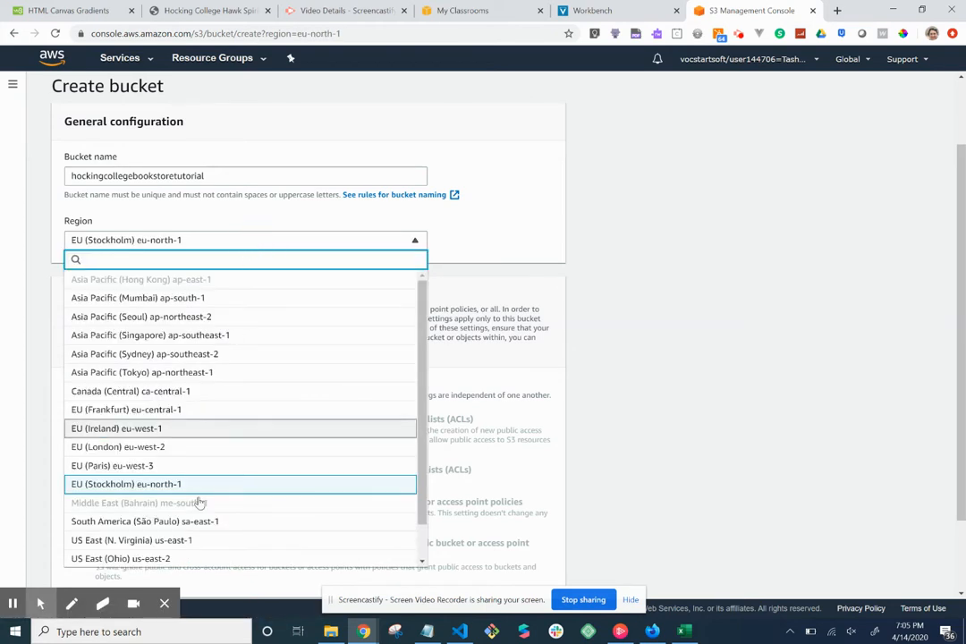
{"action": "left_click", "coordinate": [143, 541]}
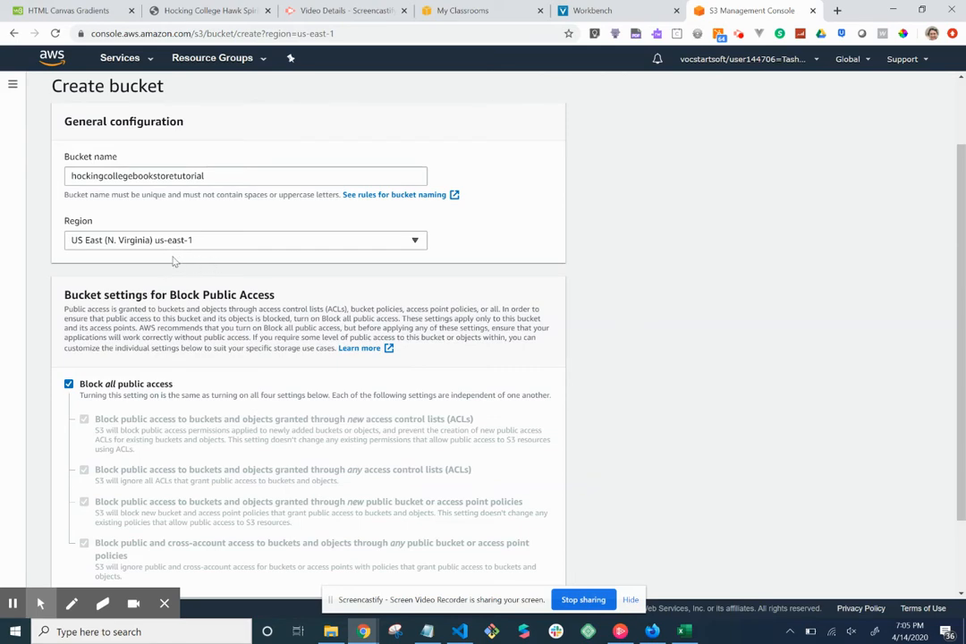
Turn off Block all public access, acknowledge that the bucket's objects might become public, and create the bucket
{"action": "scroll", "coordinate": [175, 289], "scroll_direction": "down", "scroll_amount": 2}
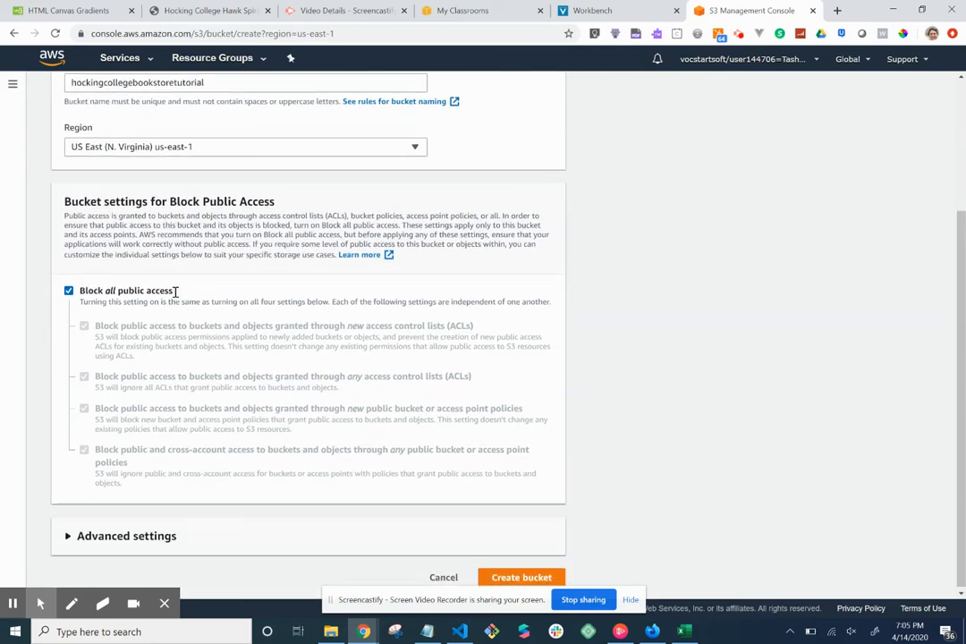
{"action": "left_click", "coordinate": [69, 291]}
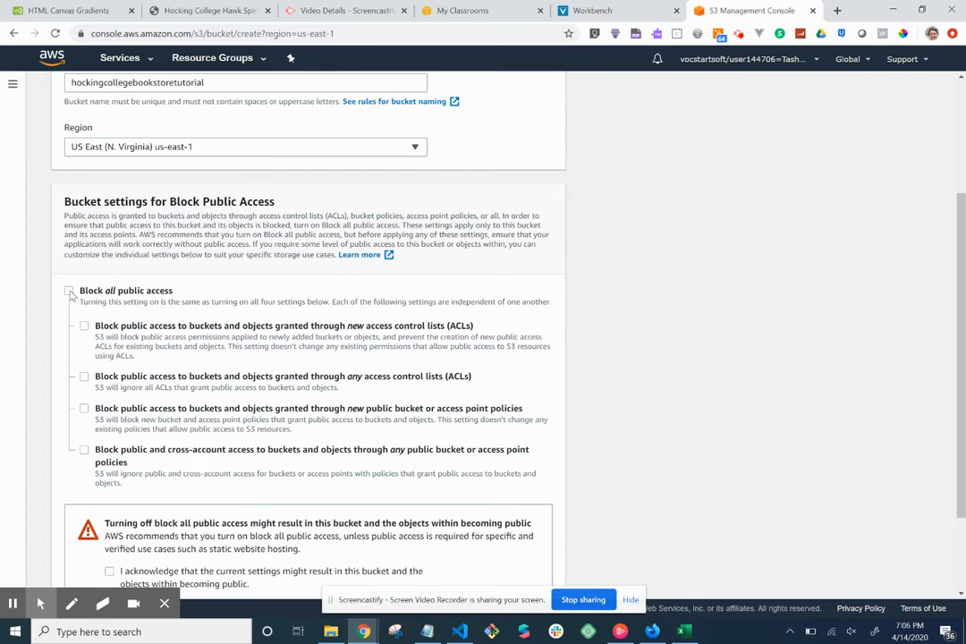
{"action": "scroll", "coordinate": [76, 291], "scroll_direction": "down", "scroll_amount": 3}
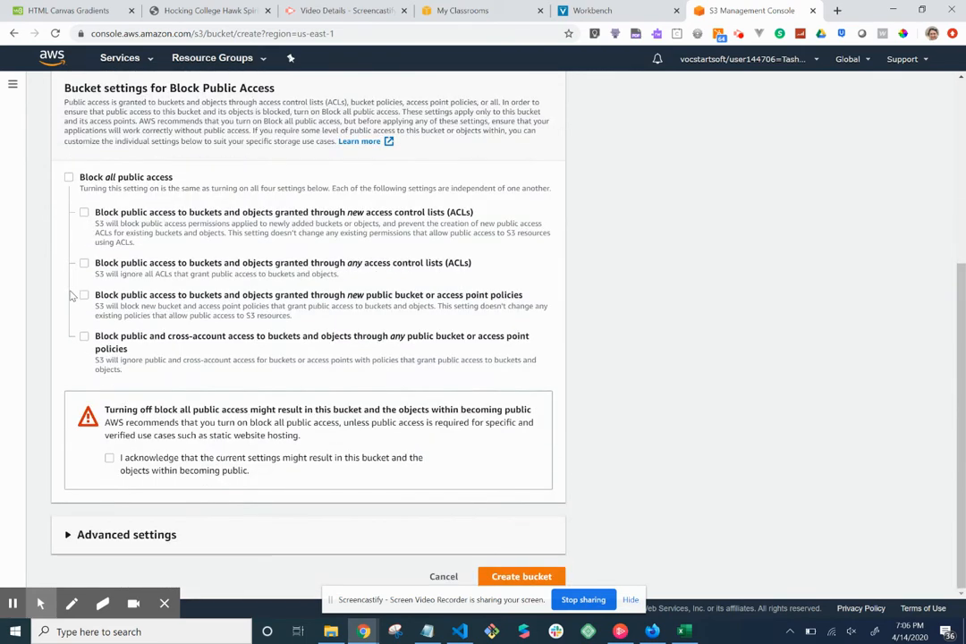
{"action": "left_click", "coordinate": [109, 458]}
{"action": "left_click", "coordinate": [524, 578]}
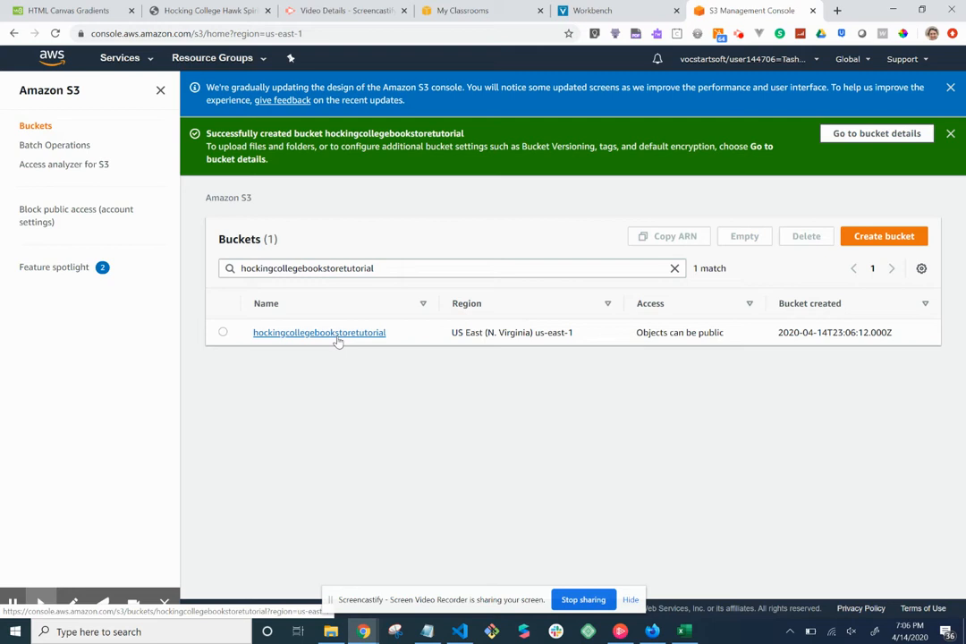
Check the Desktop folder window briefly, and open the hockingcollegebookstoretutorial bucket
{"action": "left_click", "coordinate": [334, 631]}
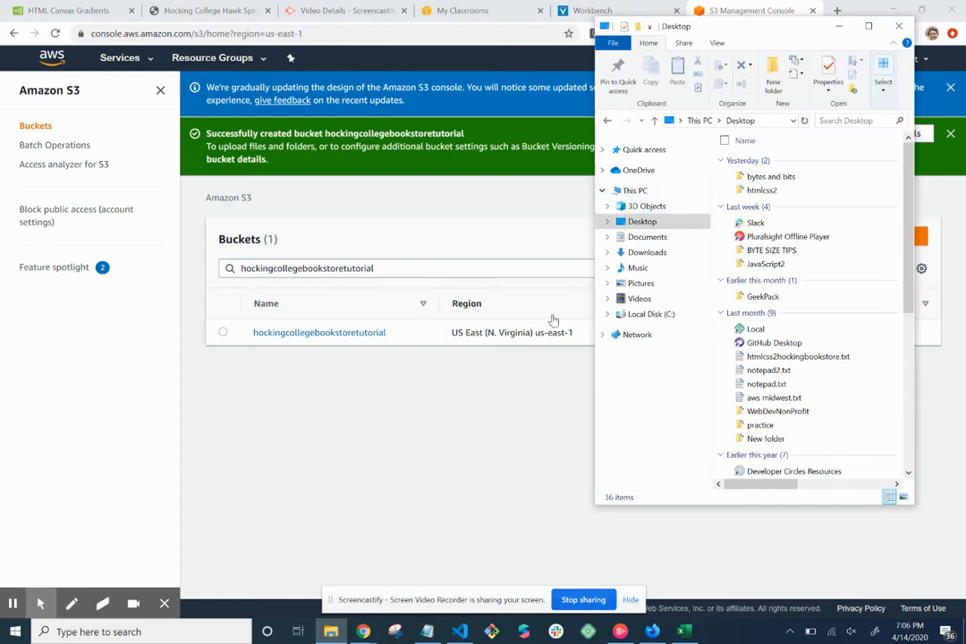
{"action": "left_click", "coordinate": [281, 439]}
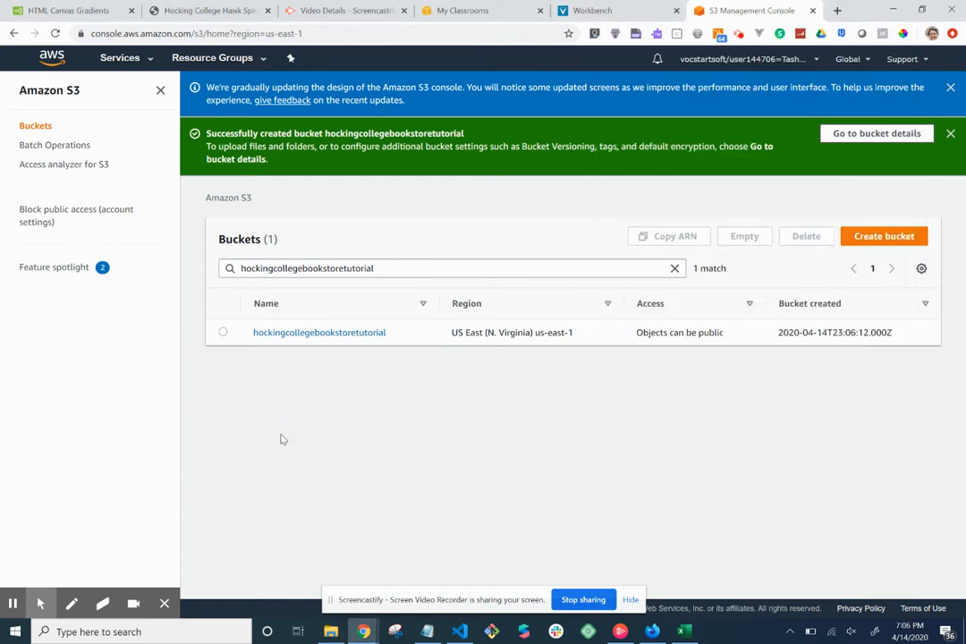
{"action": "left_click", "coordinate": [318, 333]}
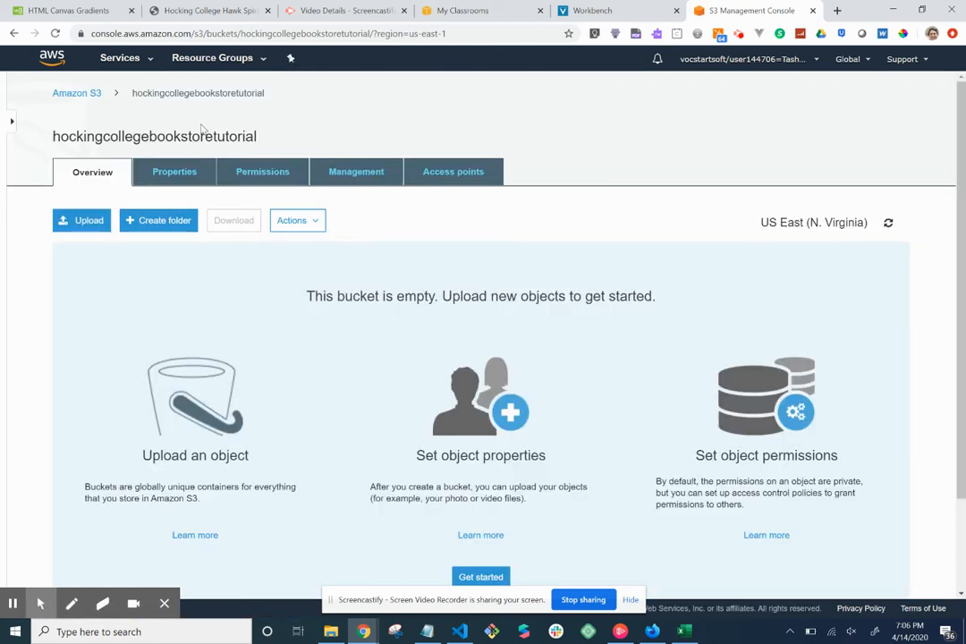
Start an upload to the bucket and browse for files in the HC Bookstore folder under Desktop > htmlcss2 > Week 4
{"action": "left_click", "coordinate": [94, 224]}
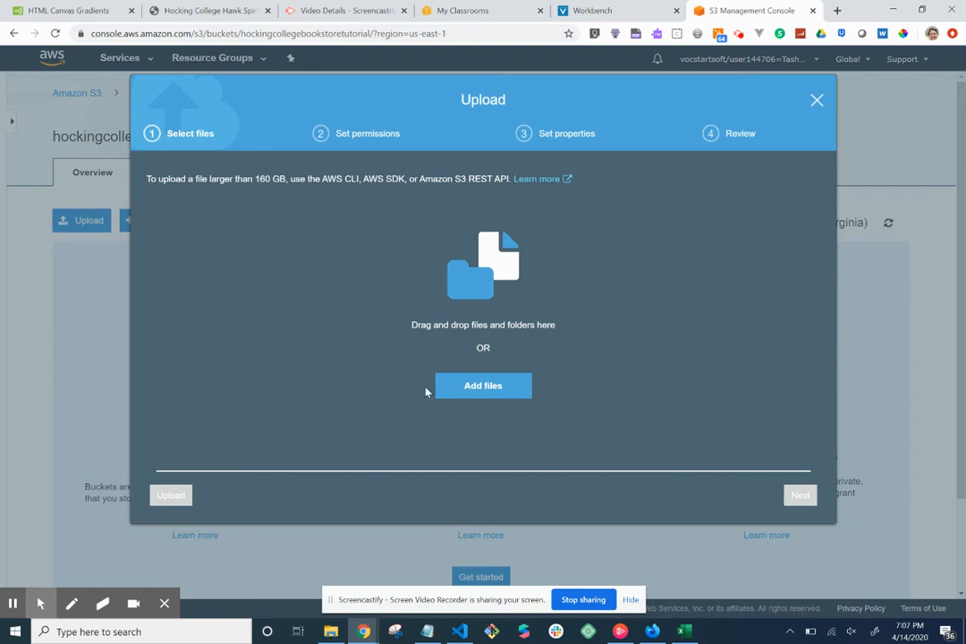
{"action": "left_click", "coordinate": [465, 389]}
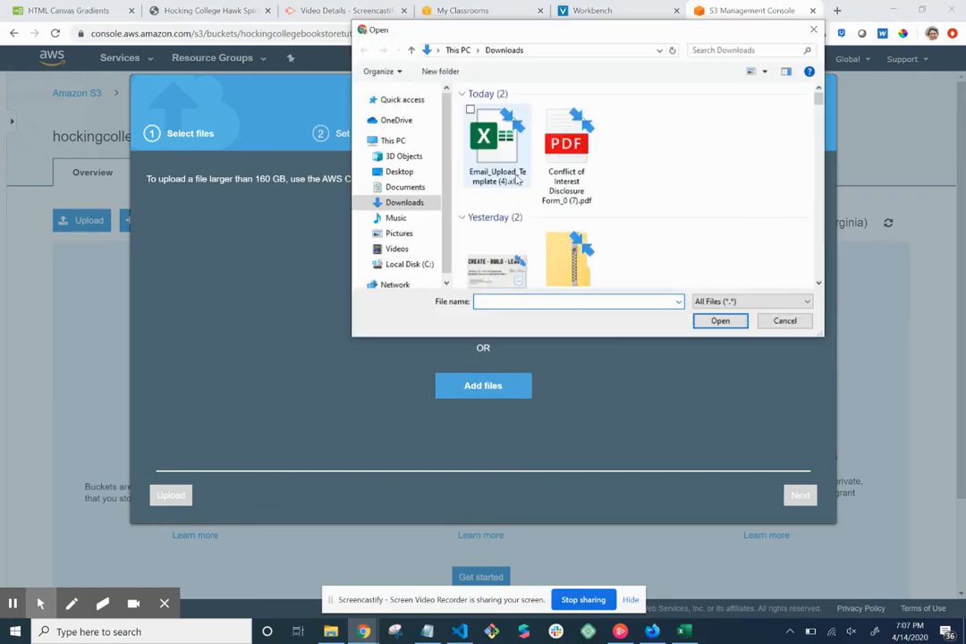
{"action": "left_click", "coordinate": [400, 172]}
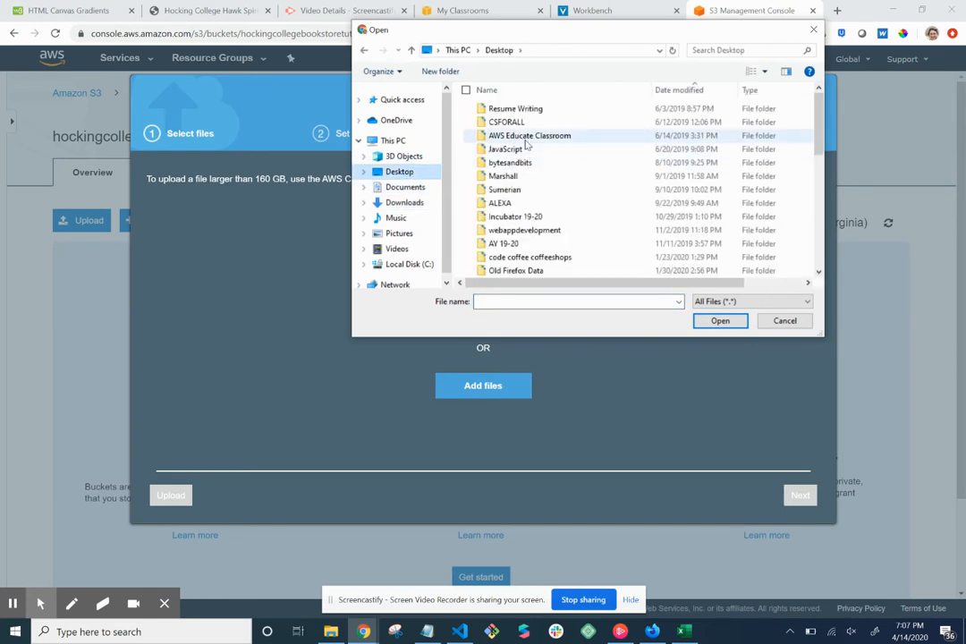
{"action": "scroll", "coordinate": [532, 170], "scroll_direction": "down", "scroll_amount": 5}
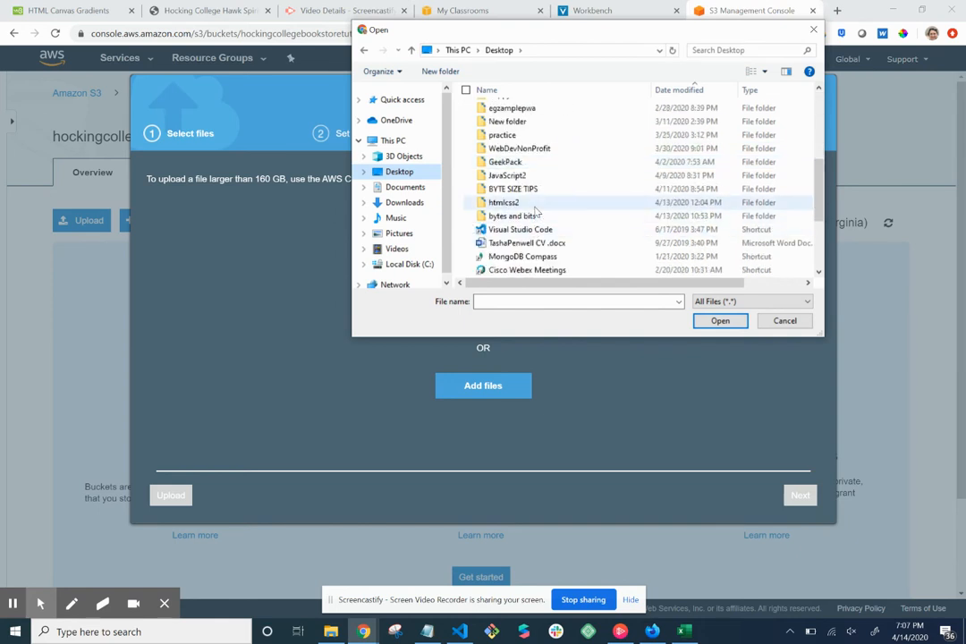
{"action": "double_click", "coordinate": [534, 204]}
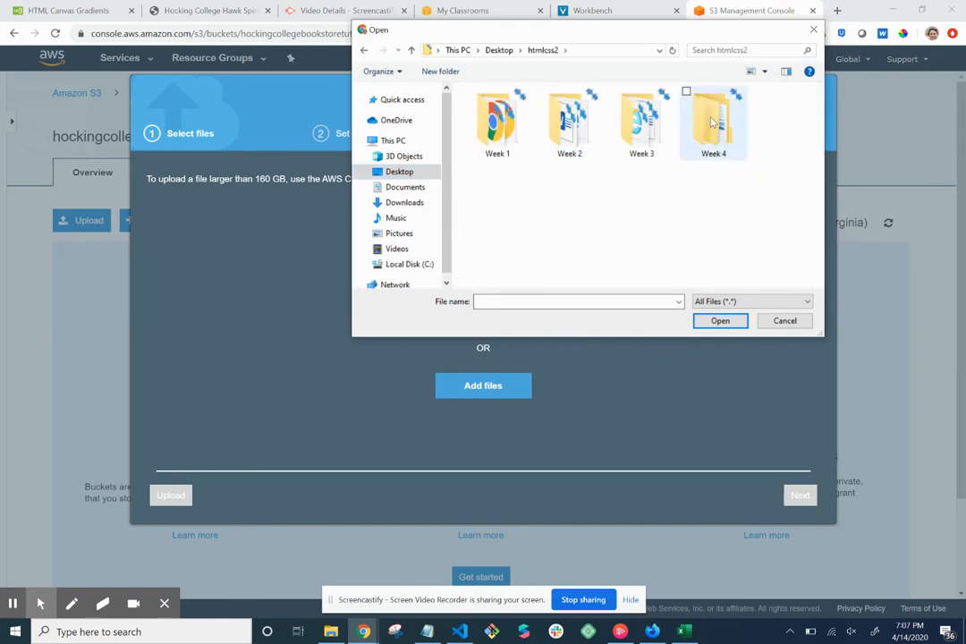
{"action": "double_click", "coordinate": [713, 123]}
{"action": "left_click", "coordinate": [597, 125]}
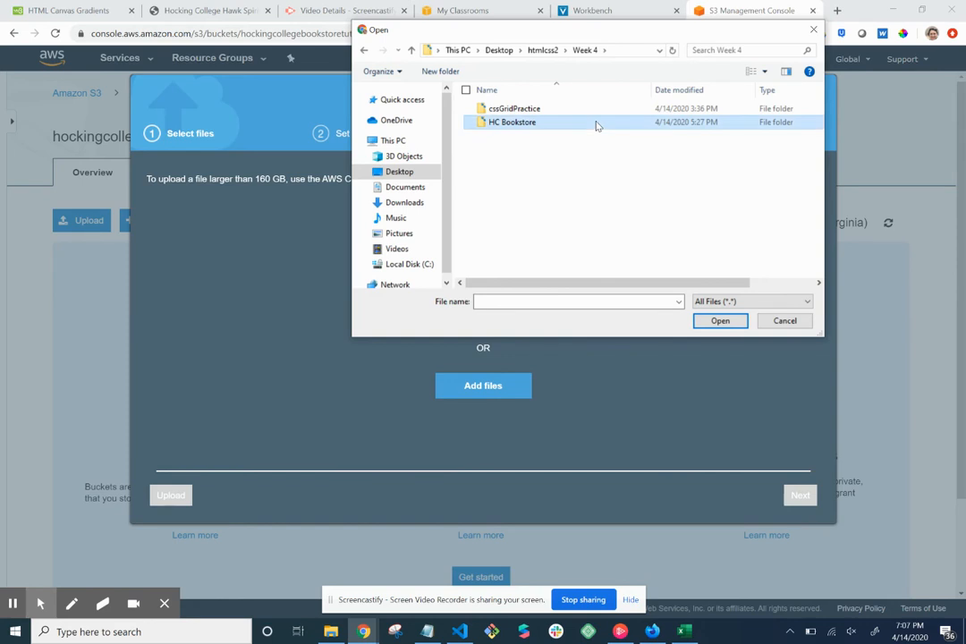
{"action": "double_click", "coordinate": [597, 125]}
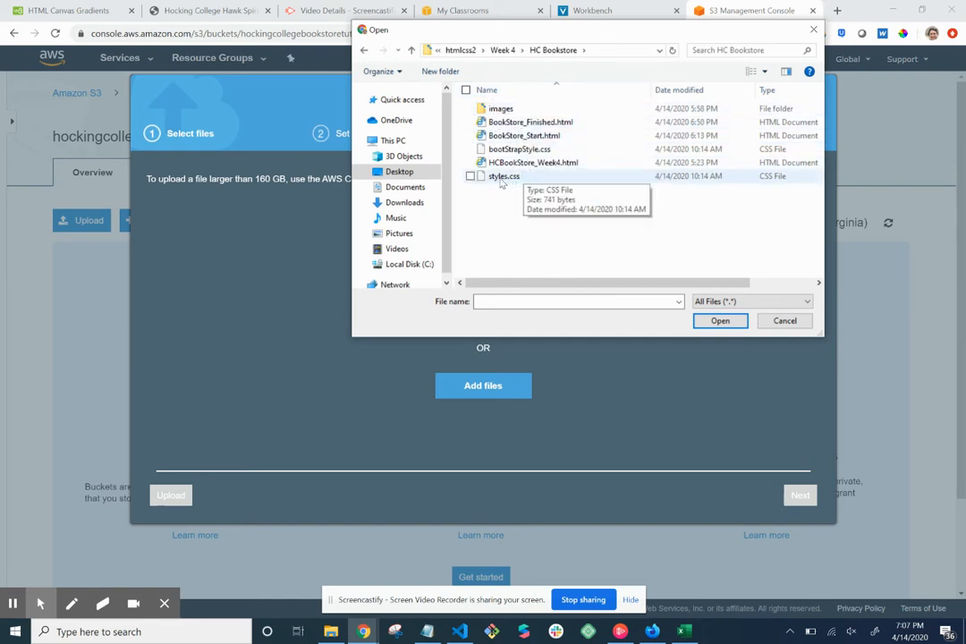
{"action": "left_click", "coordinate": [469, 178]}
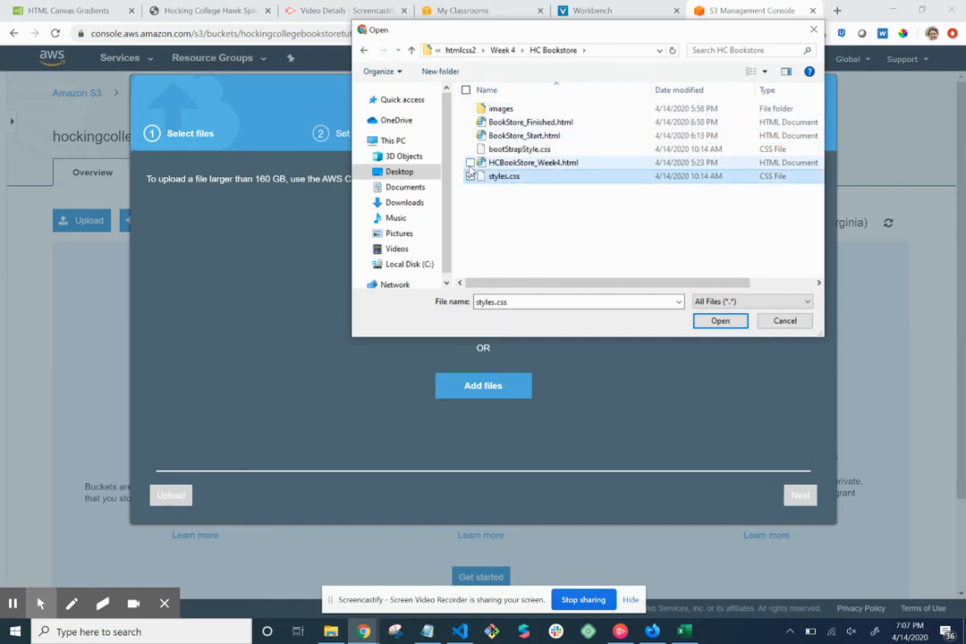
{"action": "left_click", "coordinate": [469, 122]}
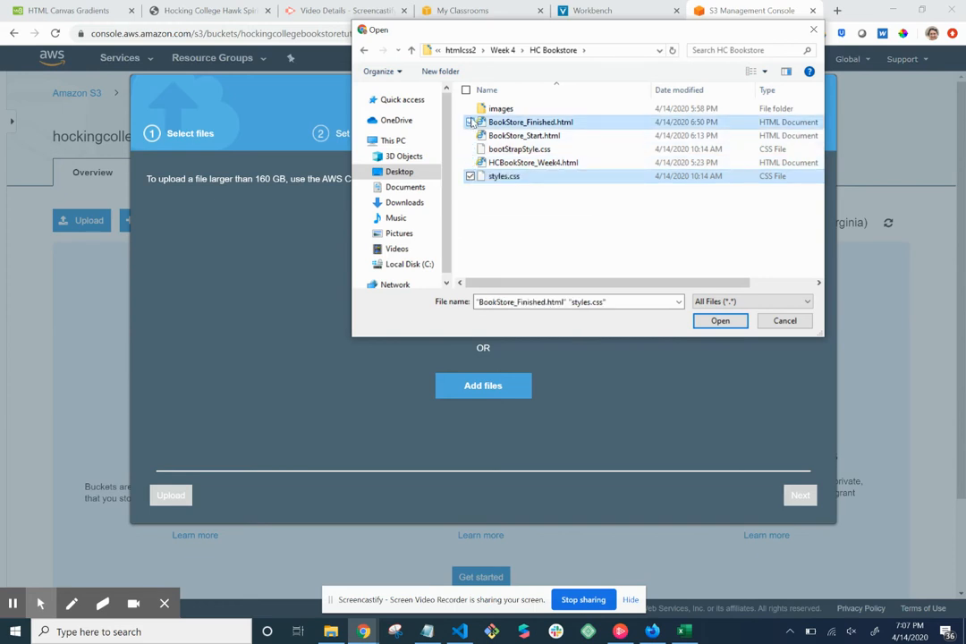
{"action": "left_click", "coordinate": [470, 149]}
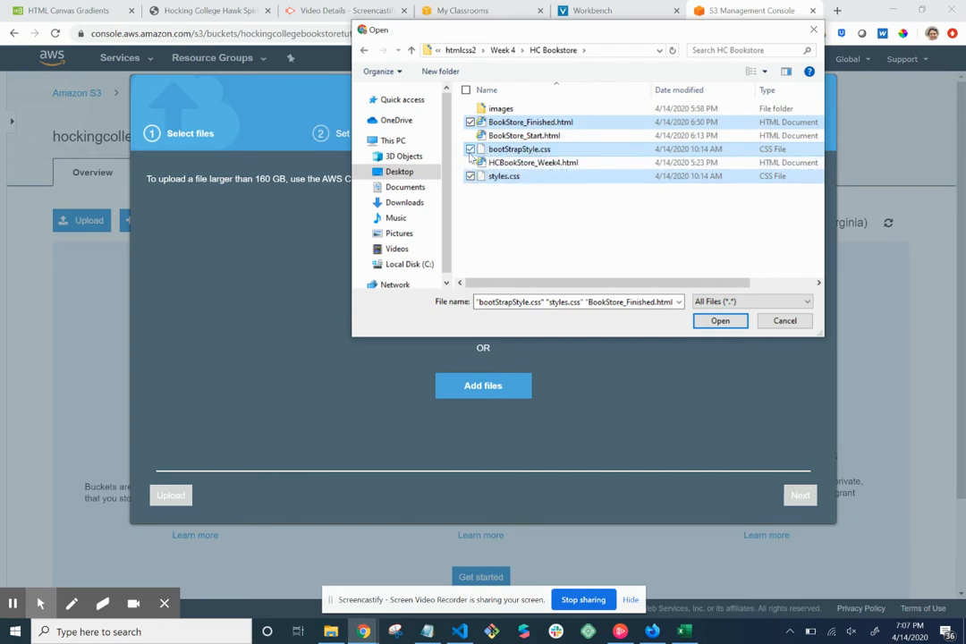
Upload all files from the images folder except hockingCollegeLogo.jpg and the brand guidelines worksheet PDF
{"action": "left_click", "coordinate": [483, 108]}
{"action": "double_click", "coordinate": [507, 108]}
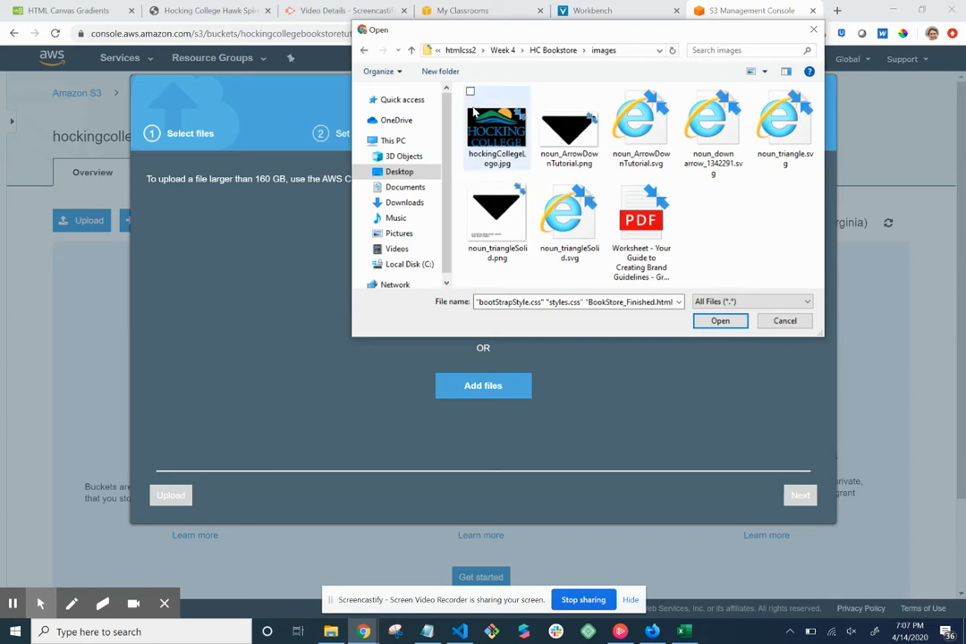
{"action": "left_click", "coordinate": [542, 94]}
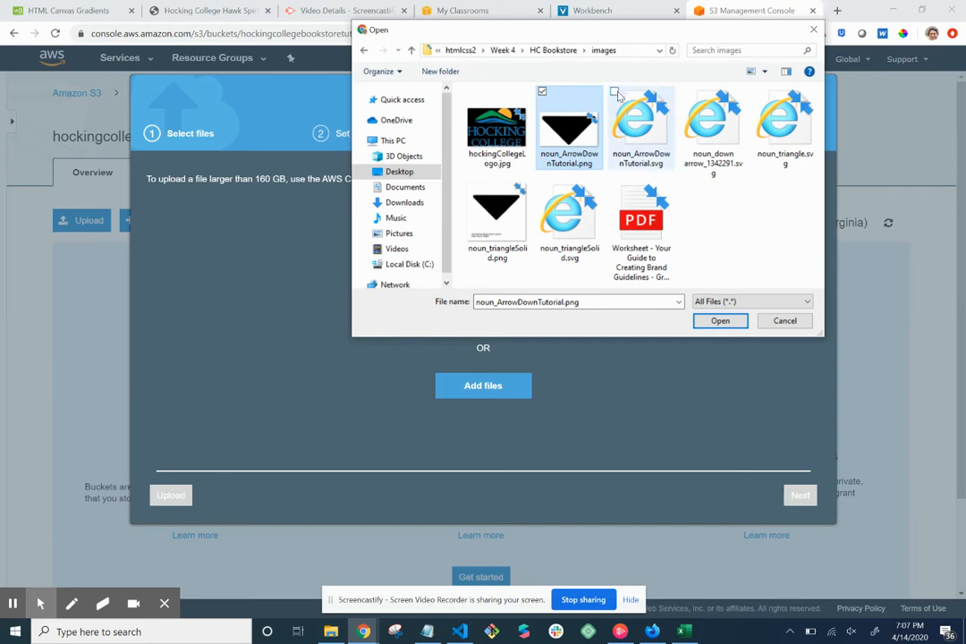
{"action": "left_click", "coordinate": [614, 91]}
{"action": "left_click", "coordinate": [706, 102]}
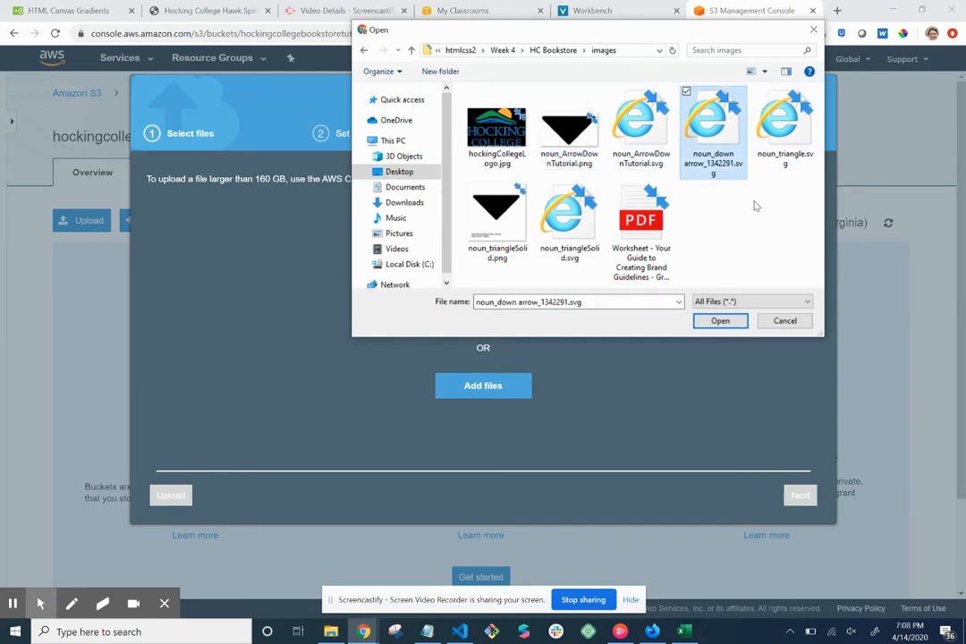
{"action": "key", "text": "ctrl+a"}
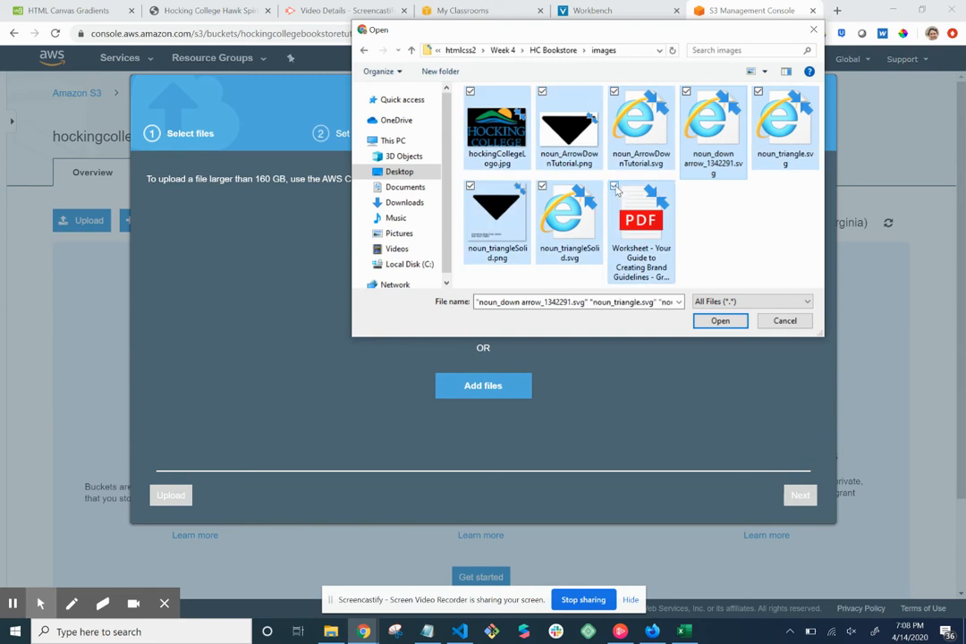
{"action": "left_click", "coordinate": [615, 187]}
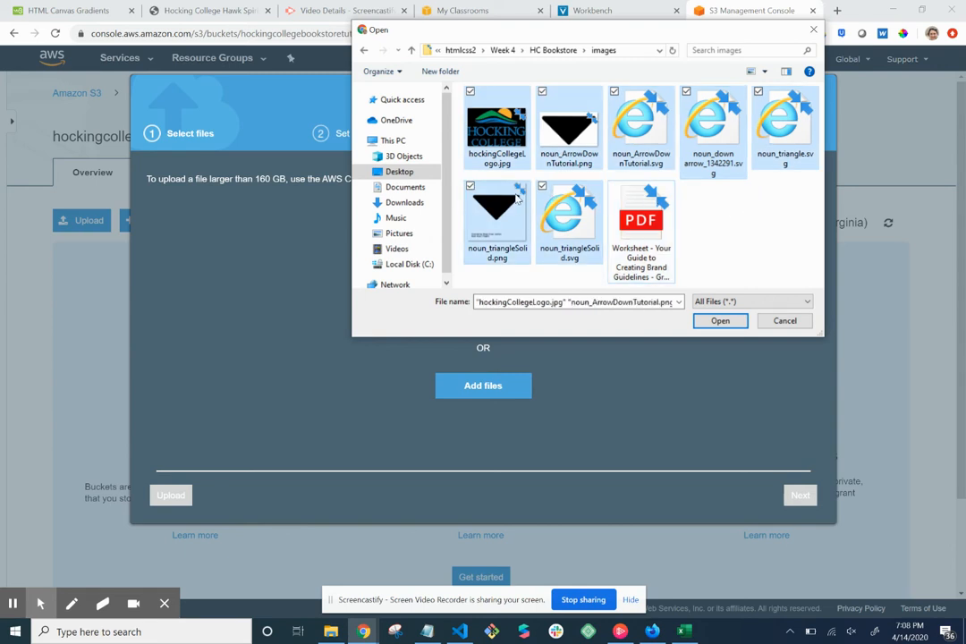
{"action": "left_click", "coordinate": [470, 93]}
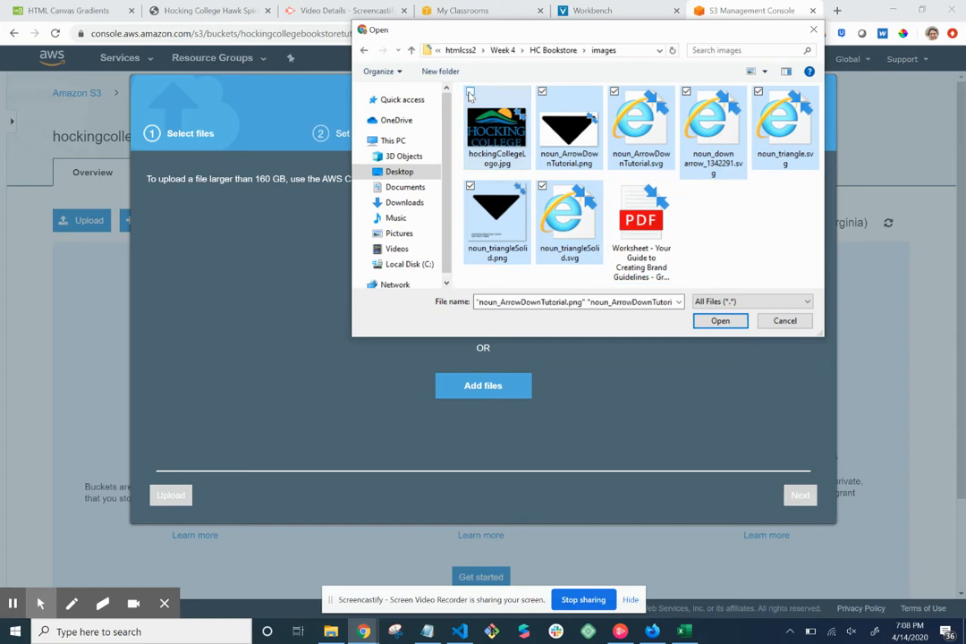
{"action": "left_click", "coordinate": [708, 323]}
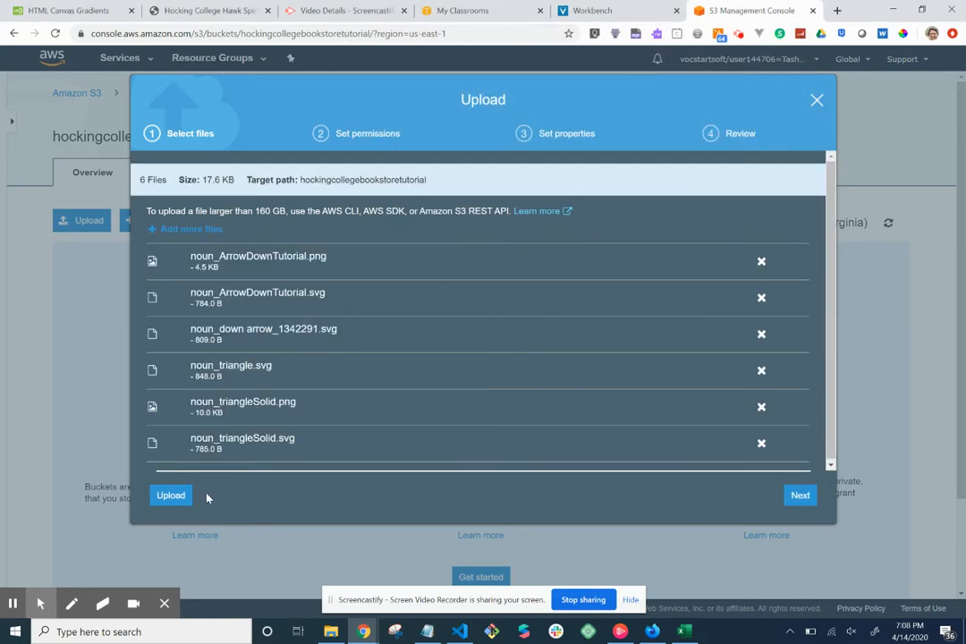
{"action": "left_click", "coordinate": [182, 496]}
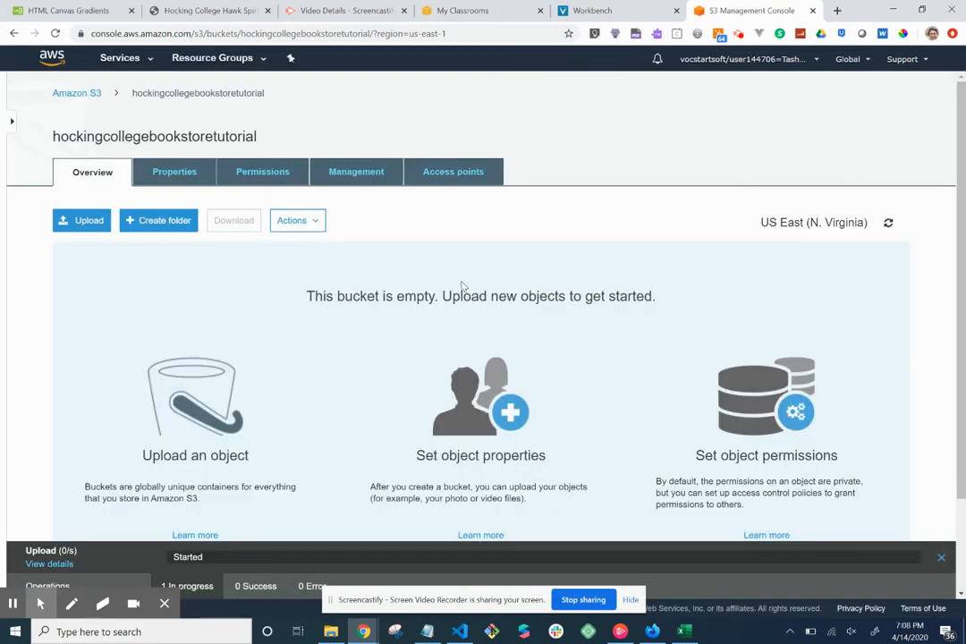
Upload BookStore_Finished.html, bootStrapStyle.css and styles.css from the HC Bookstore folder to the bucket
{"action": "left_click", "coordinate": [78, 220]}
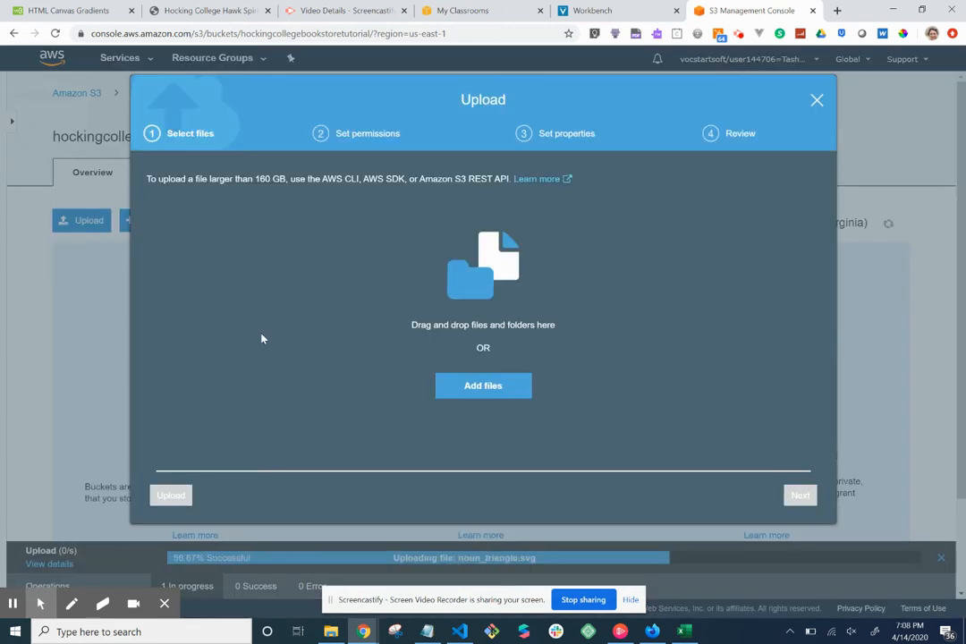
{"action": "left_click", "coordinate": [490, 399]}
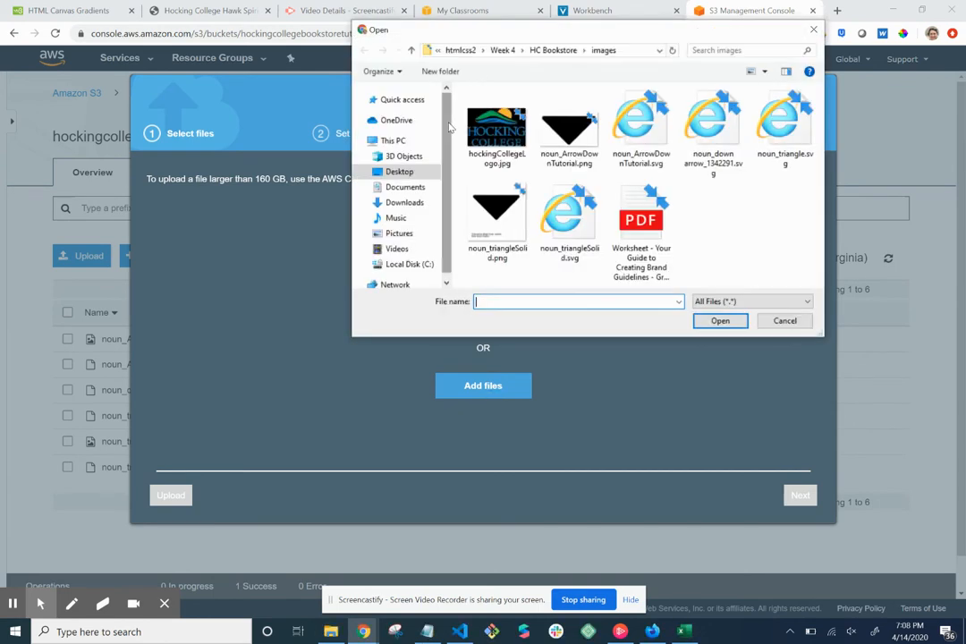
{"action": "left_click", "coordinate": [554, 50]}
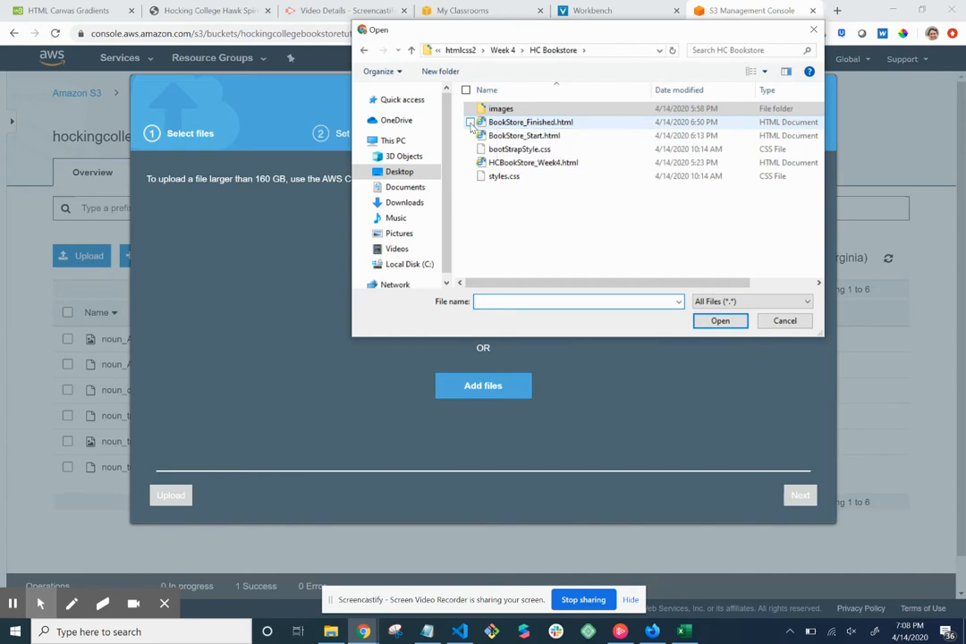
{"action": "left_click", "coordinate": [471, 123]}
{"action": "left_click", "coordinate": [471, 149]}
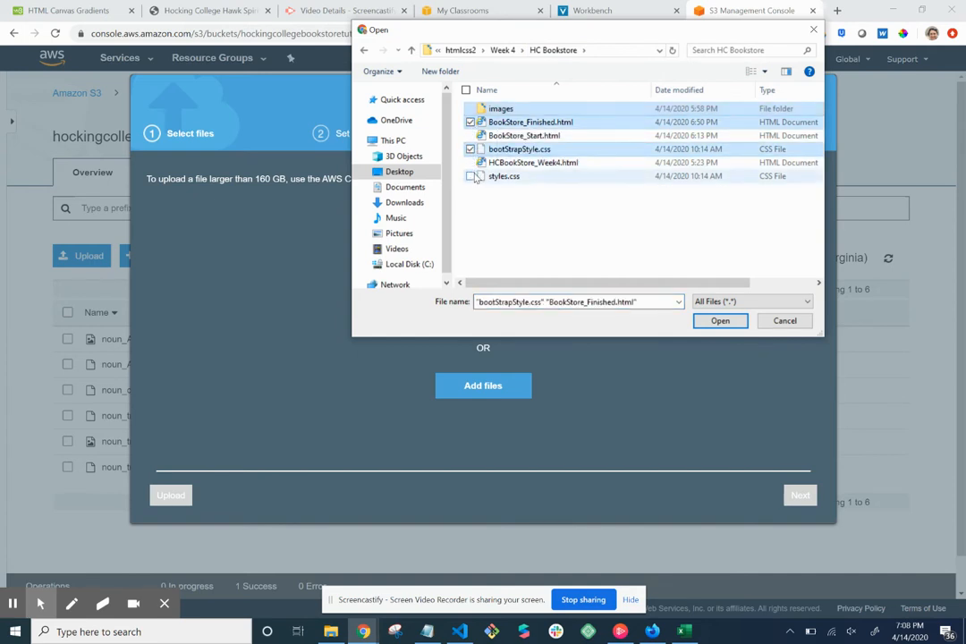
{"action": "left_click", "coordinate": [471, 176]}
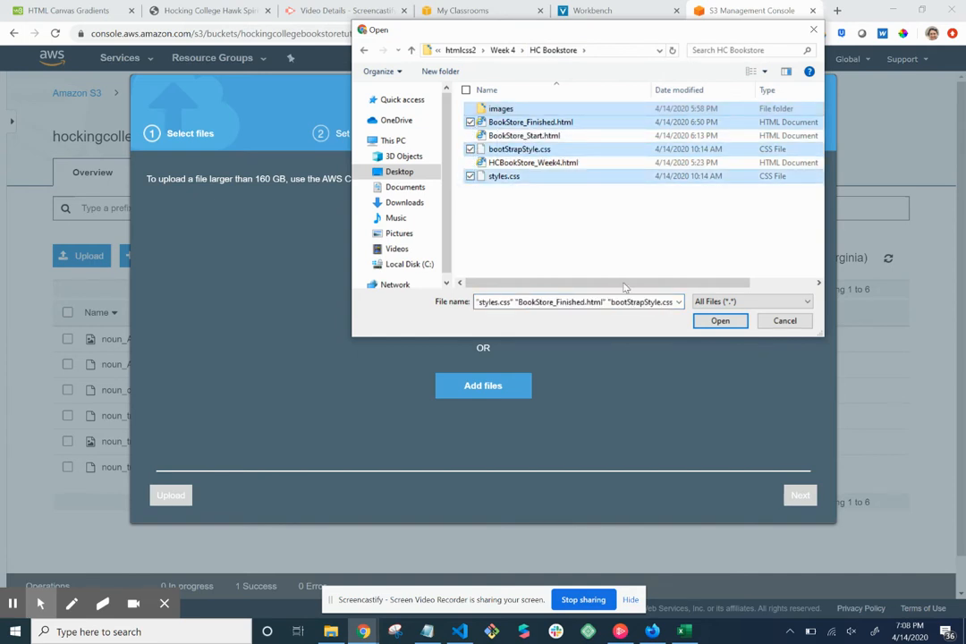
{"action": "left_click", "coordinate": [723, 320]}
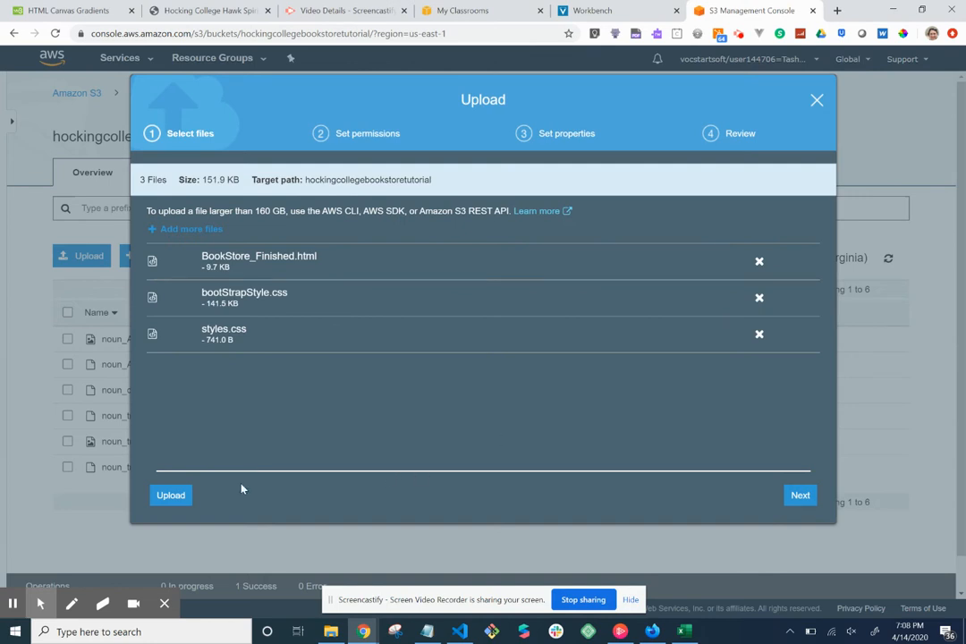
{"action": "left_click", "coordinate": [170, 497]}
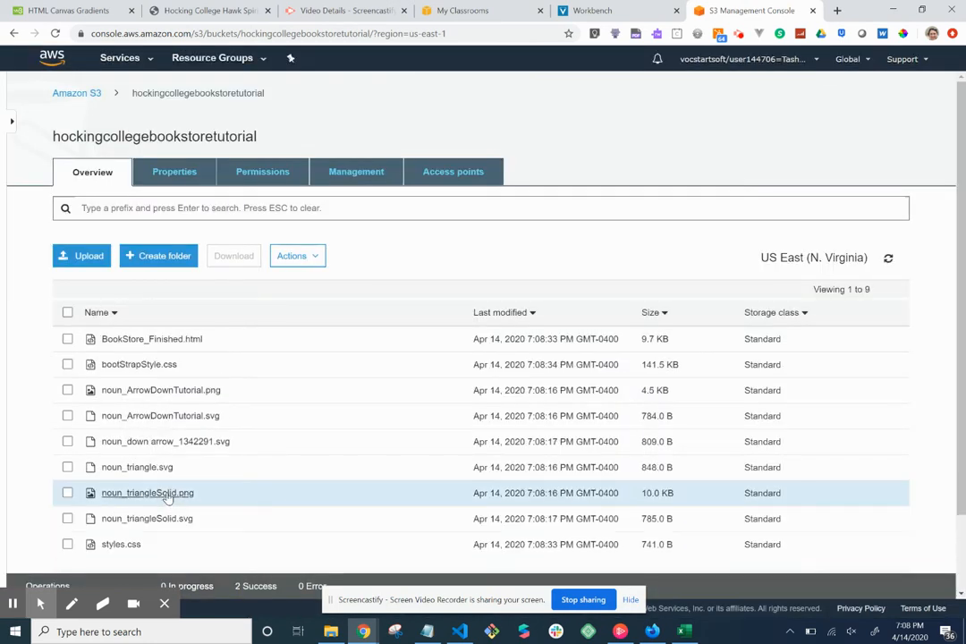
Check the details of noun_triangleSolid.png in the bucket, and glance at the Desktop folder window
{"action": "scroll", "coordinate": [167, 416], "scroll_direction": "down", "scroll_amount": 2}
{"action": "scroll", "coordinate": [167, 394], "scroll_direction": "up", "scroll_amount": 1}
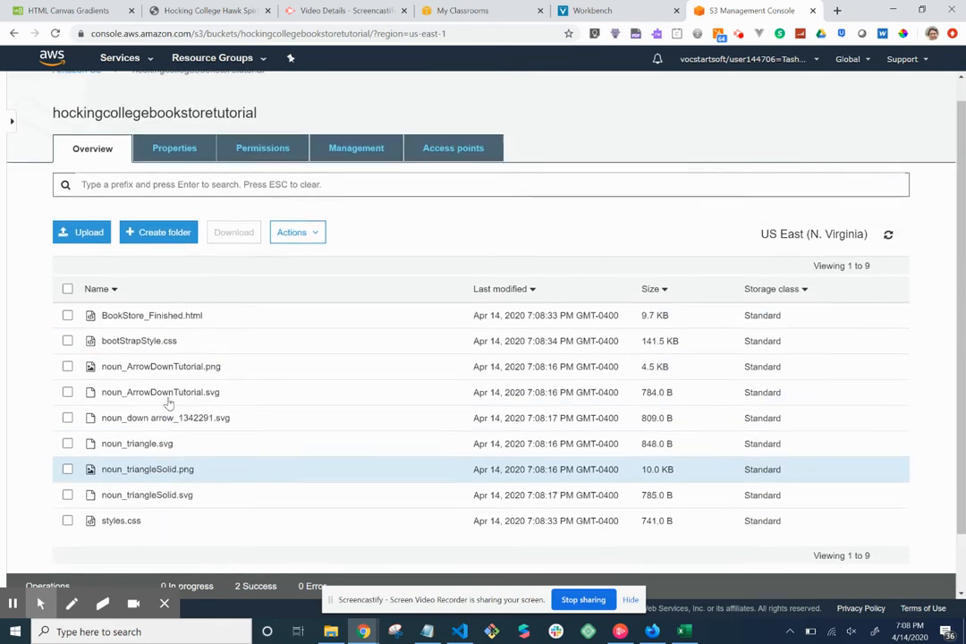
{"action": "scroll", "coordinate": [112, 377], "scroll_direction": "down", "scroll_amount": 1}
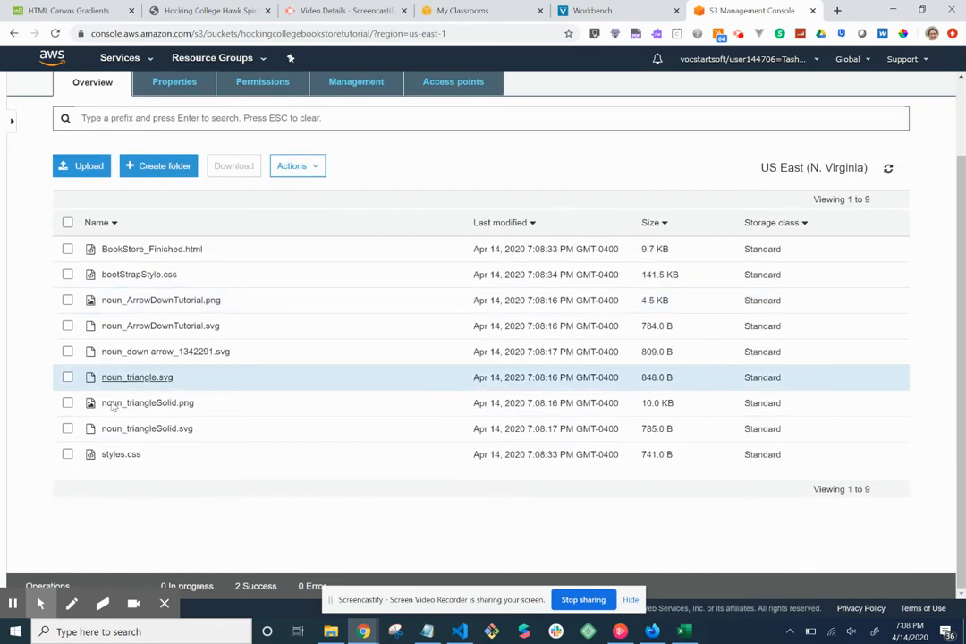
{"action": "left_click", "coordinate": [94, 407]}
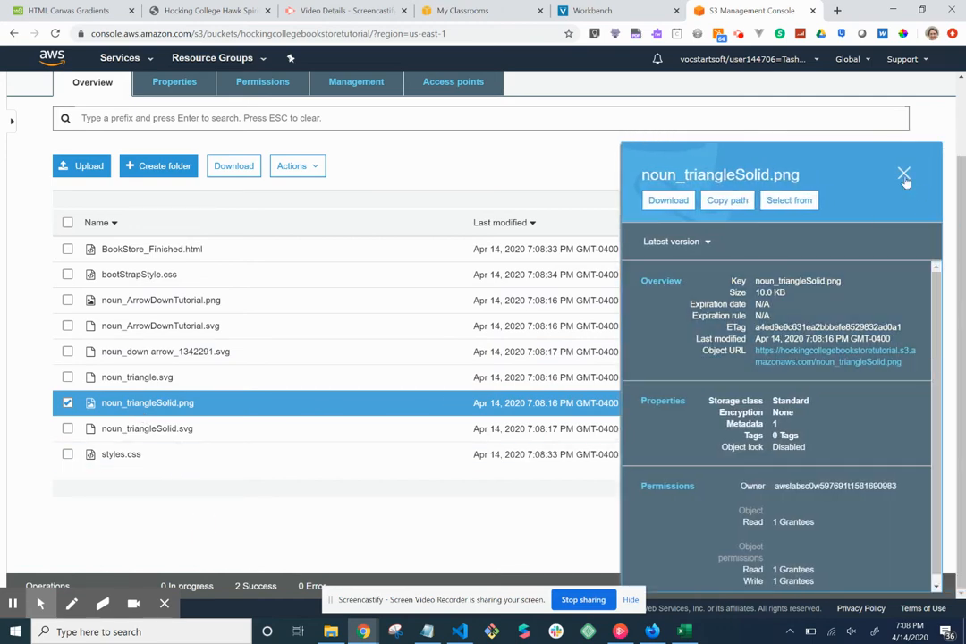
{"action": "left_click", "coordinate": [904, 175]}
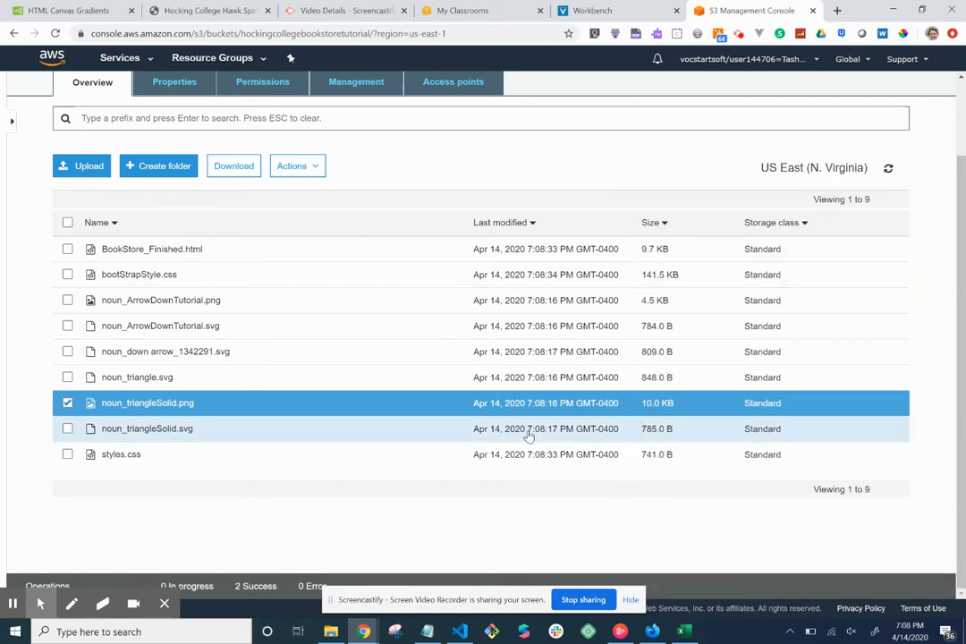
{"action": "left_click", "coordinate": [333, 632]}
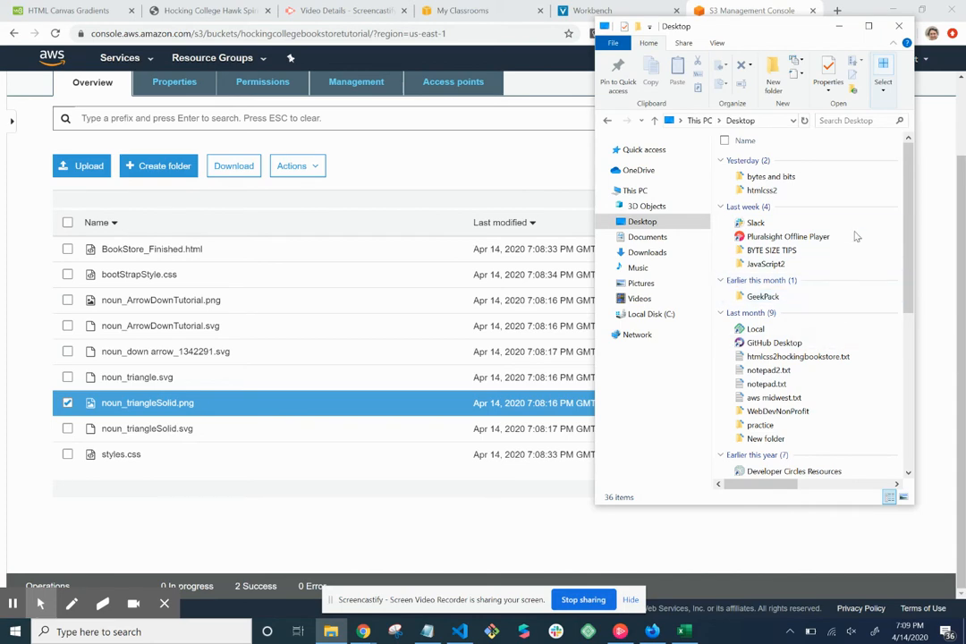
{"action": "left_click", "coordinate": [839, 27]}
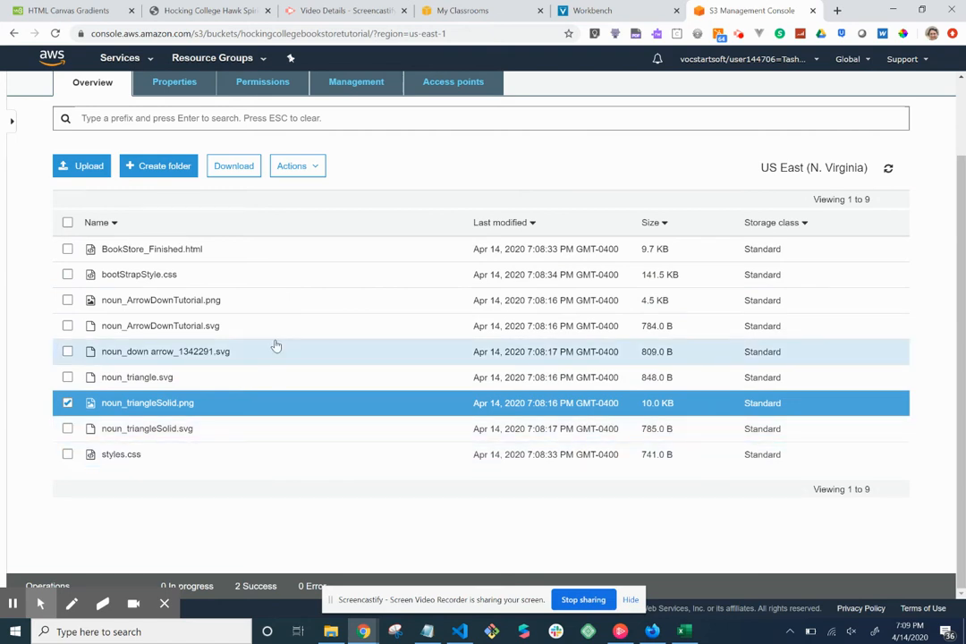
Visit the object URL of BookStore_Finished.html to test public access, and switch to the Workbench page
{"action": "scroll", "coordinate": [190, 280], "scroll_direction": "up", "scroll_amount": 1}
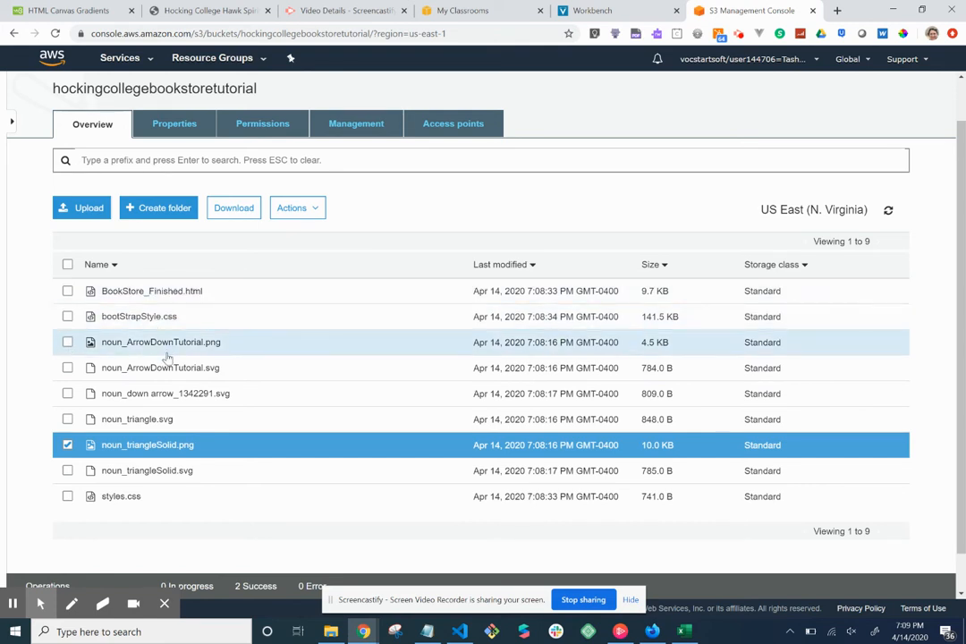
{"action": "left_click", "coordinate": [160, 293]}
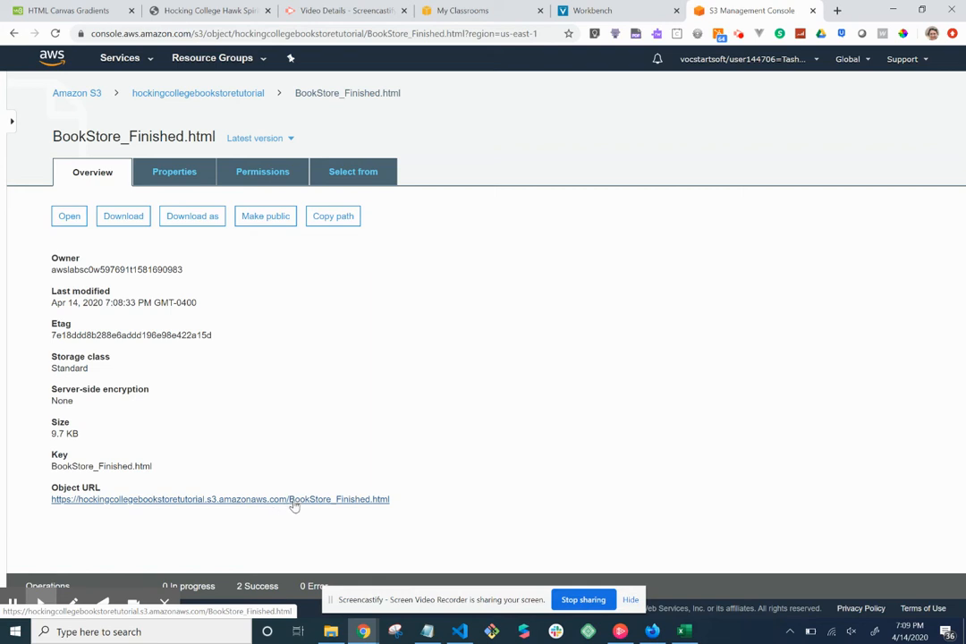
{"action": "left_click", "coordinate": [323, 503]}
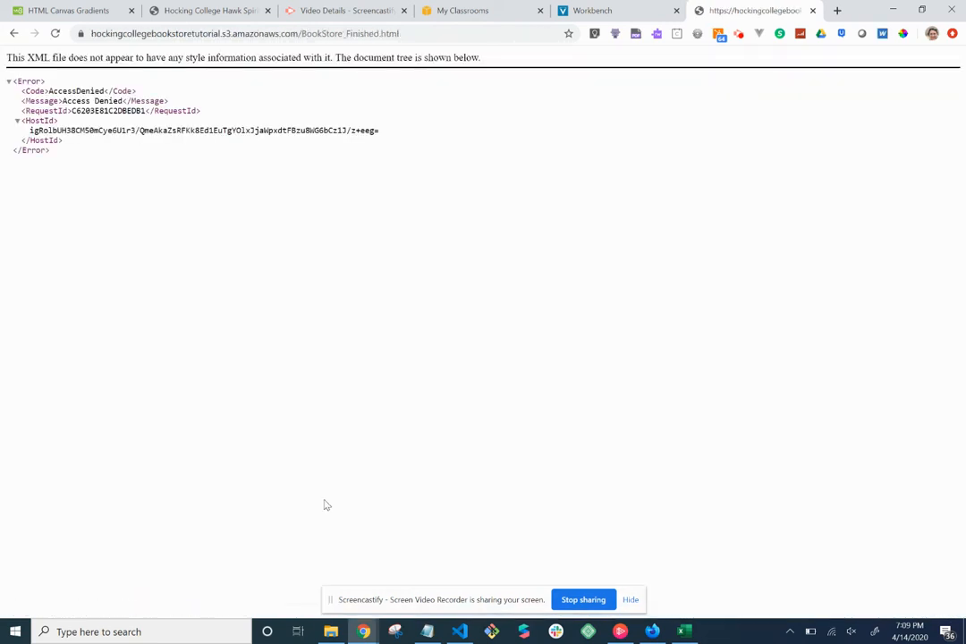
{"action": "left_click", "coordinate": [609, 9]}
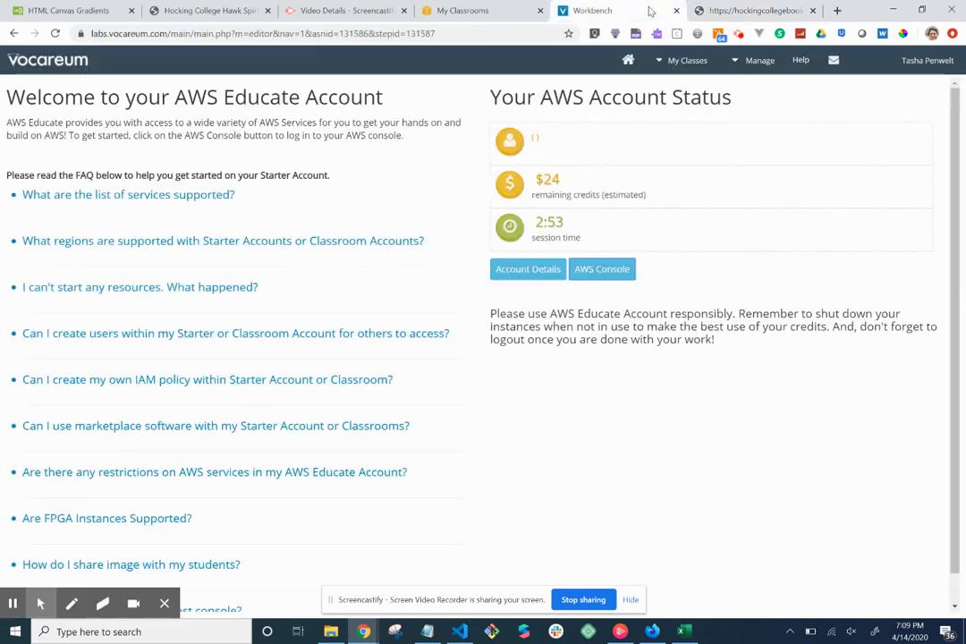
Return to the hockingcollegebookstoretutorial bucket and make all of its files public
{"action": "left_click", "coordinate": [790, 7]}
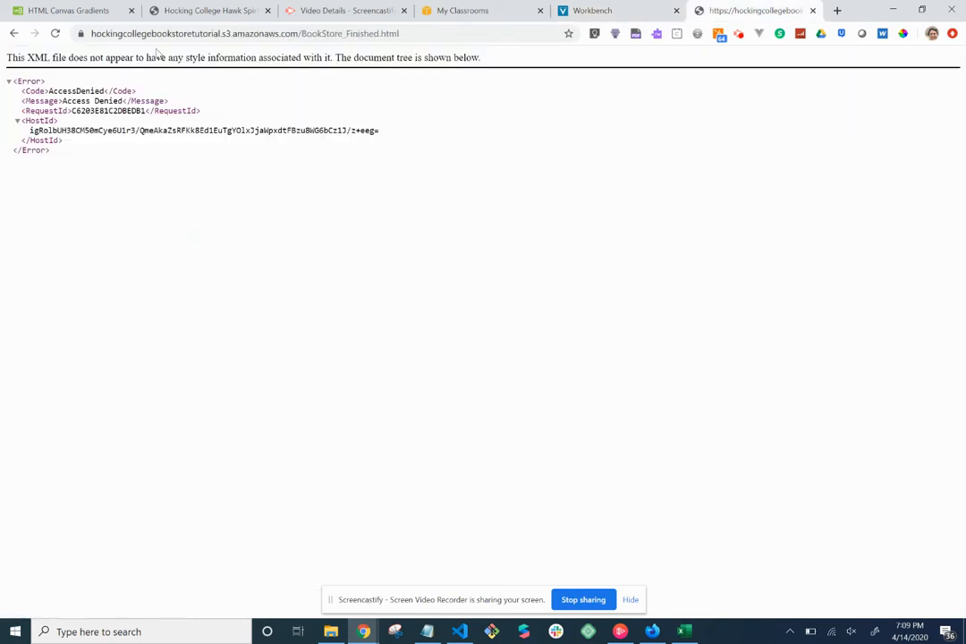
{"action": "left_click", "coordinate": [13, 33]}
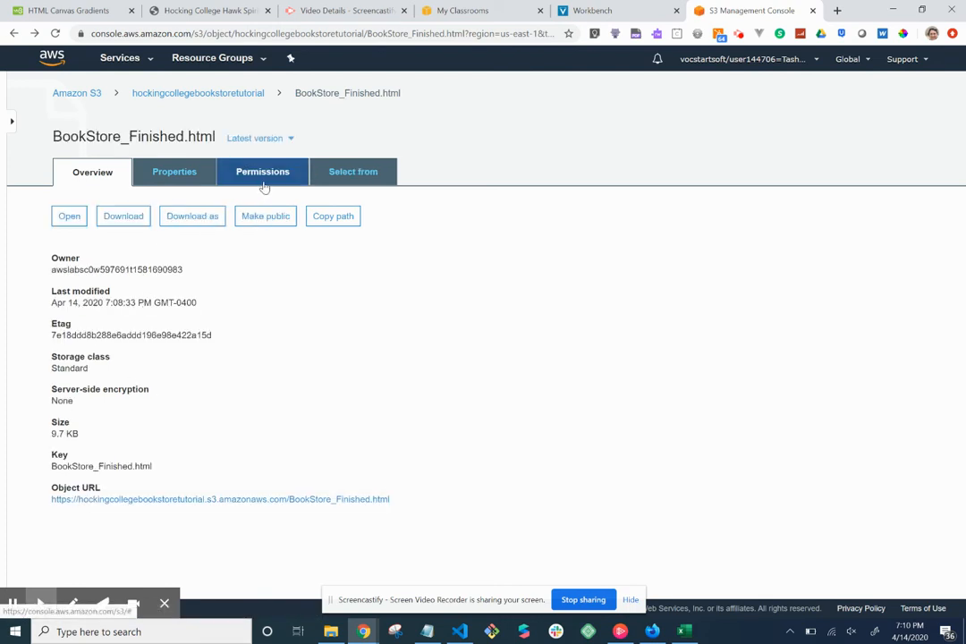
{"action": "left_click", "coordinate": [227, 99]}
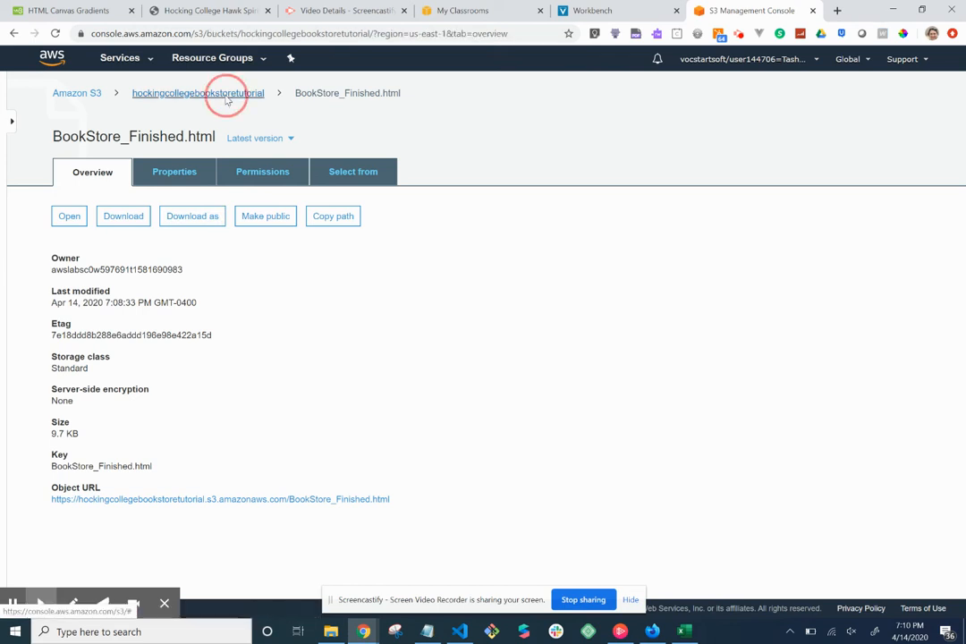
{"action": "left_click", "coordinate": [69, 314]}
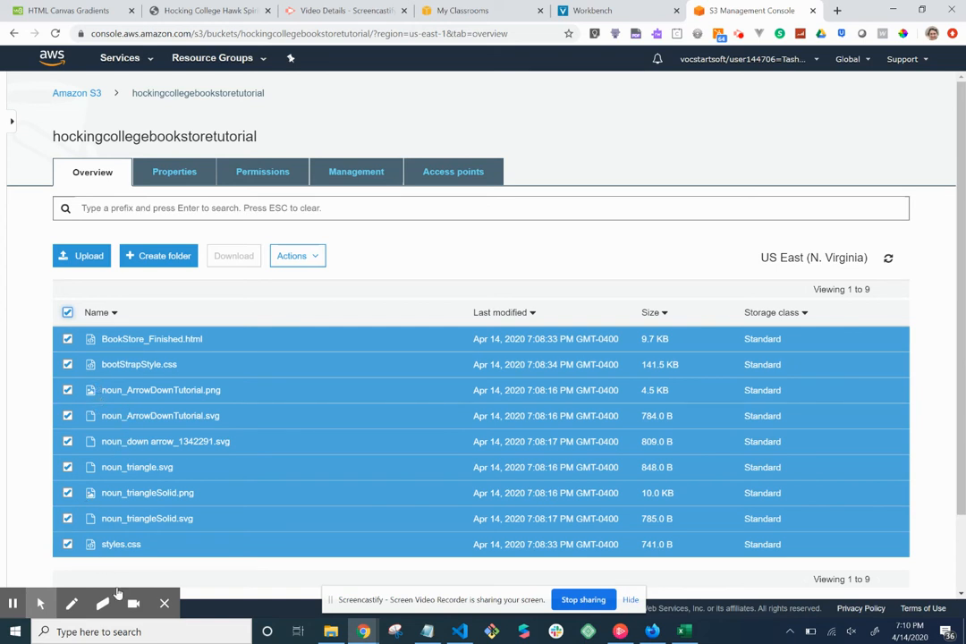
{"action": "left_click", "coordinate": [305, 257]}
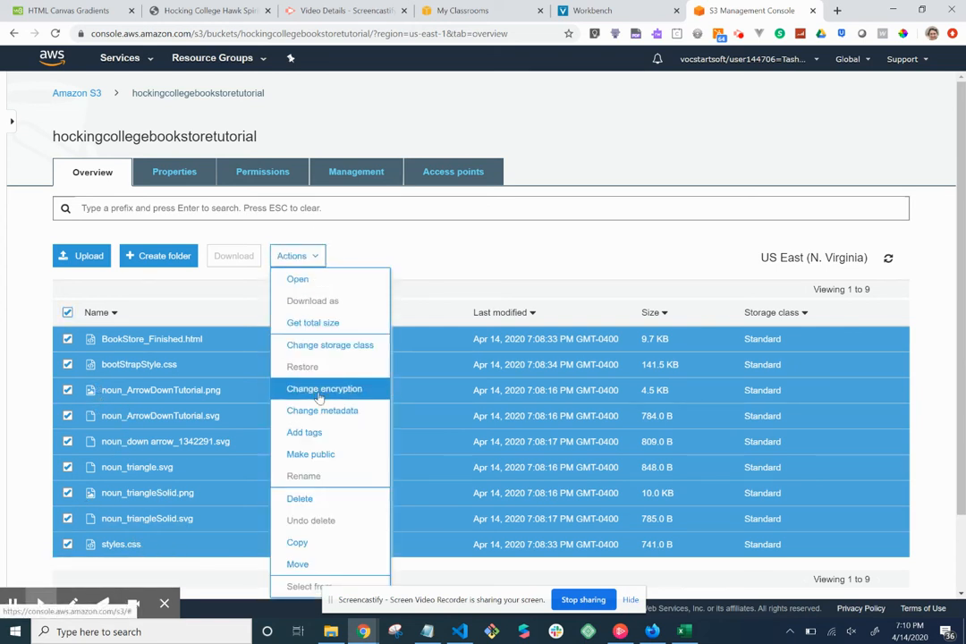
{"action": "left_click", "coordinate": [321, 453]}
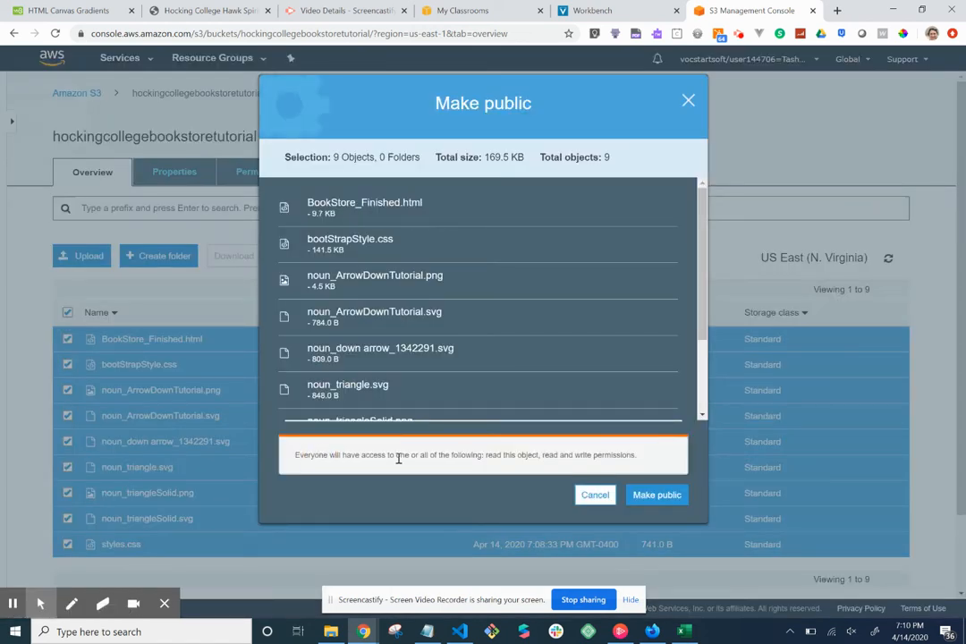
{"action": "left_click", "coordinate": [648, 494]}
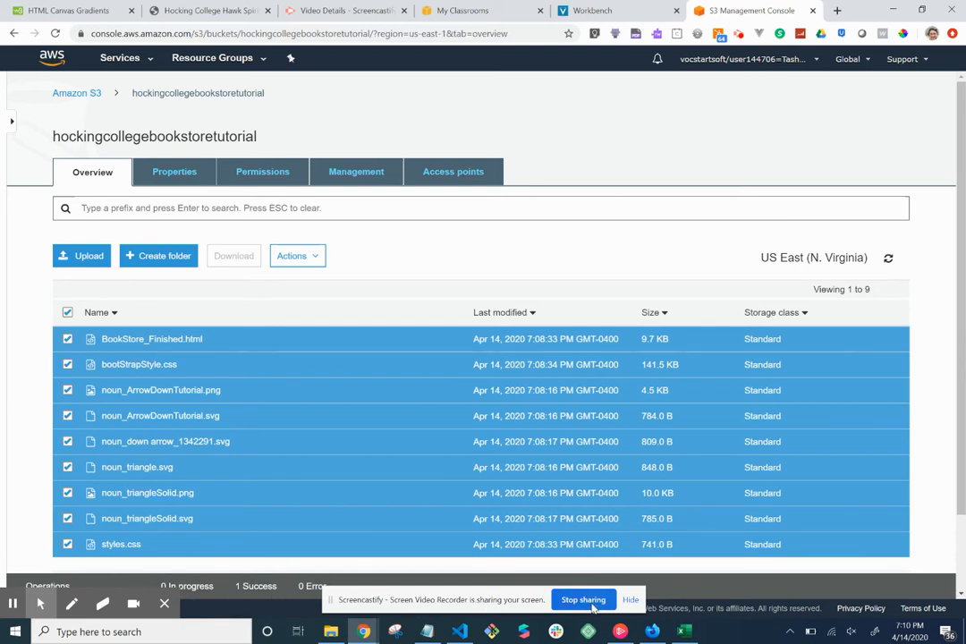
{"action": "left_click", "coordinate": [631, 600]}
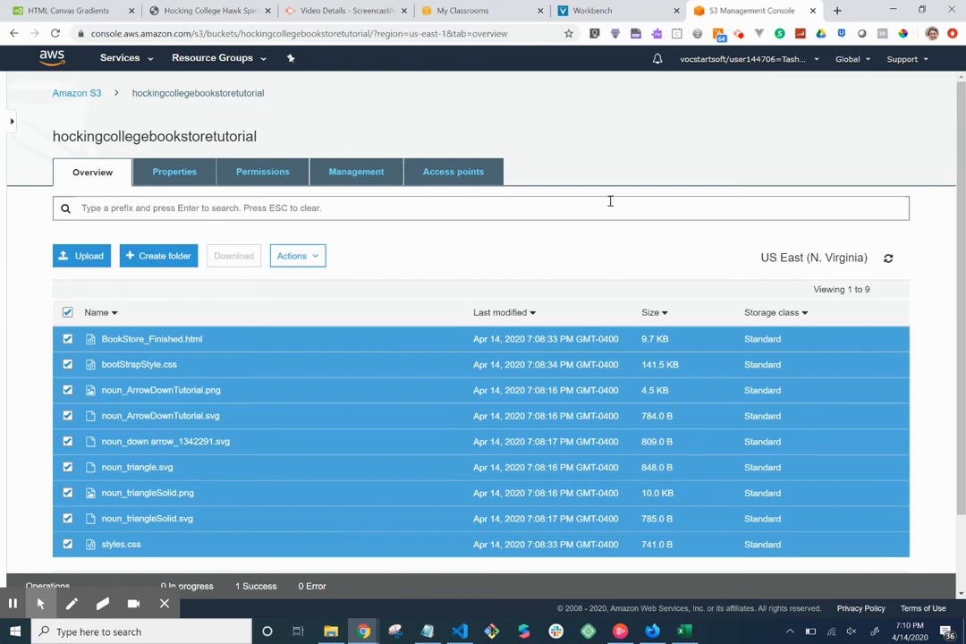
Open the object URL of BookStore_Finished.html in a new browser tab and check the page's layout and images
{"action": "left_click", "coordinate": [186, 341]}
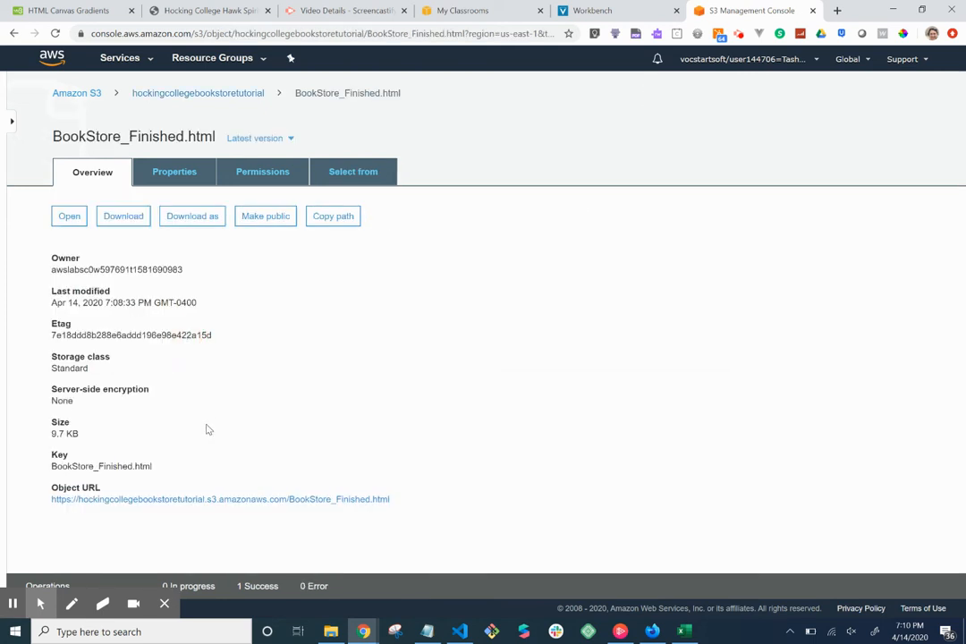
{"action": "right_click", "coordinate": [215, 499]}
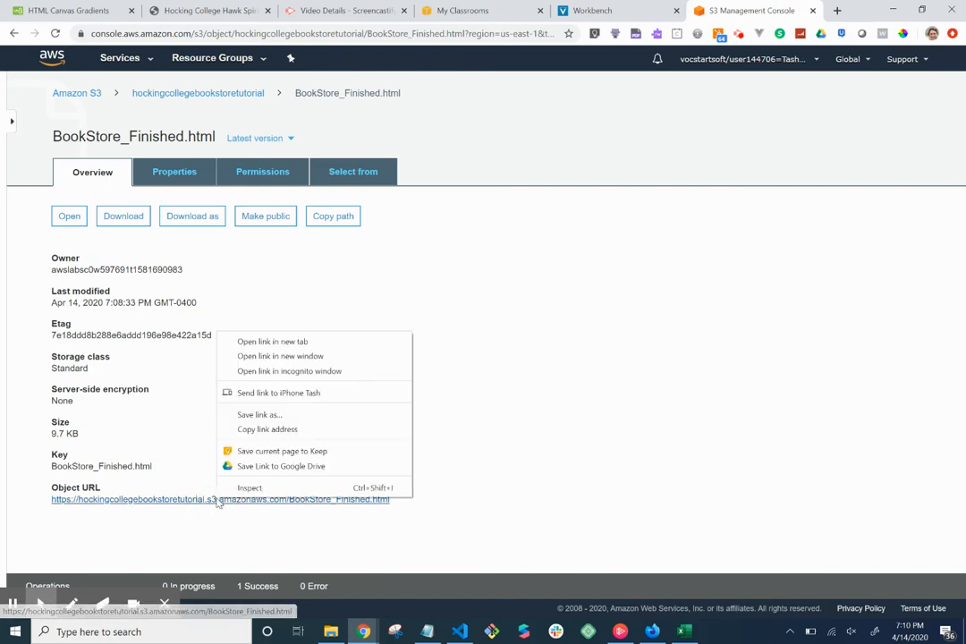
{"action": "left_click", "coordinate": [343, 341]}
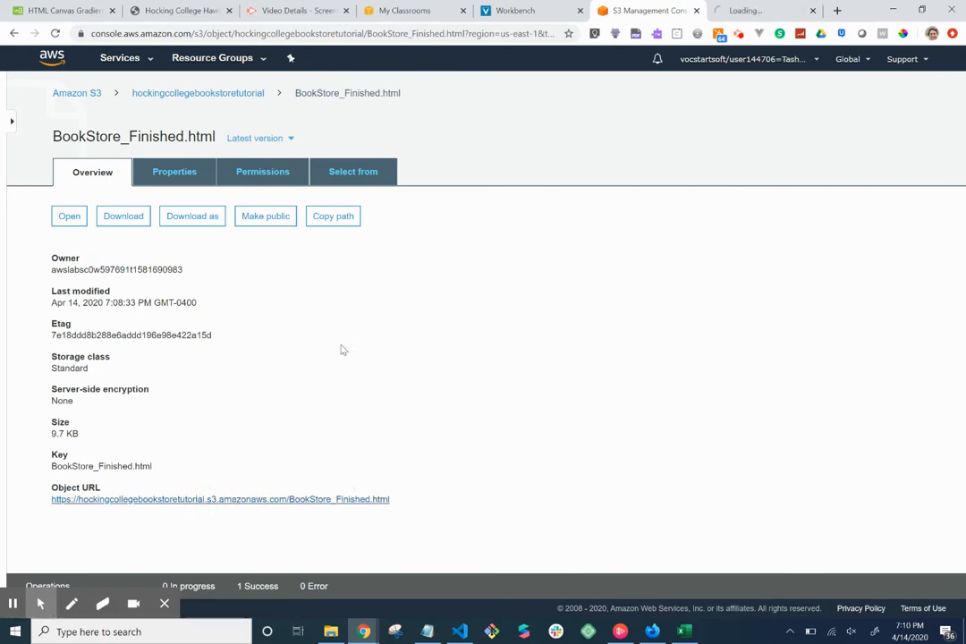
{"action": "left_click", "coordinate": [752, 13]}
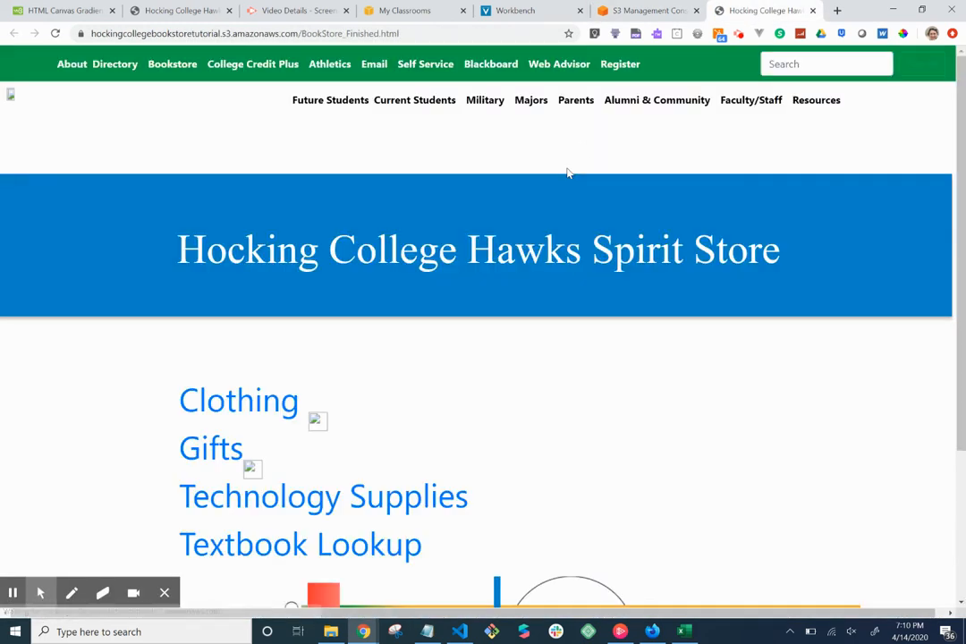
{"action": "scroll", "coordinate": [556, 213], "scroll_direction": "down", "scroll_amount": 2}
{"action": "scroll", "coordinate": [556, 214], "scroll_direction": "down", "scroll_amount": 1}
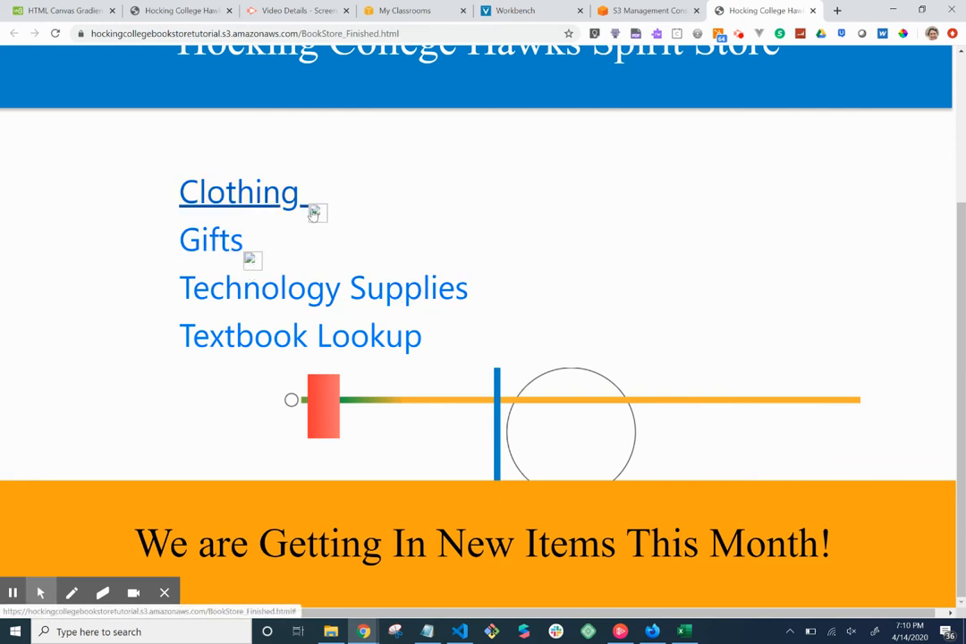
{"action": "scroll", "coordinate": [293, 268], "scroll_direction": "up", "scroll_amount": 3}
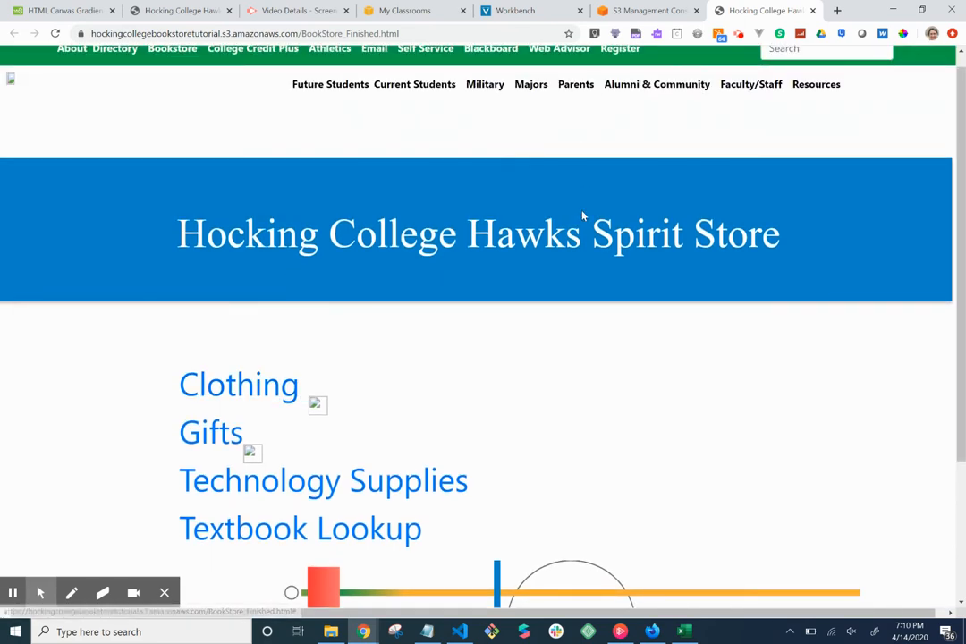
{"action": "scroll", "coordinate": [572, 252], "scroll_direction": "down", "scroll_amount": 1}
{"action": "scroll", "coordinate": [573, 257], "scroll_direction": "up", "scroll_amount": 1}
{"action": "scroll", "coordinate": [570, 257], "scroll_direction": "down", "scroll_amount": 4}
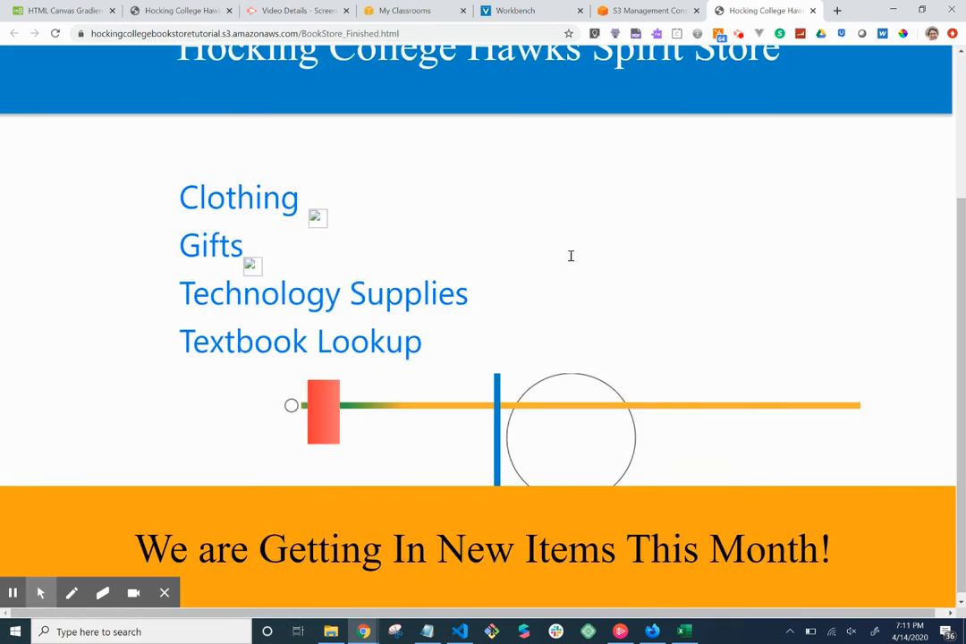
{"action": "scroll", "coordinate": [569, 257], "scroll_direction": "up", "scroll_amount": 1}
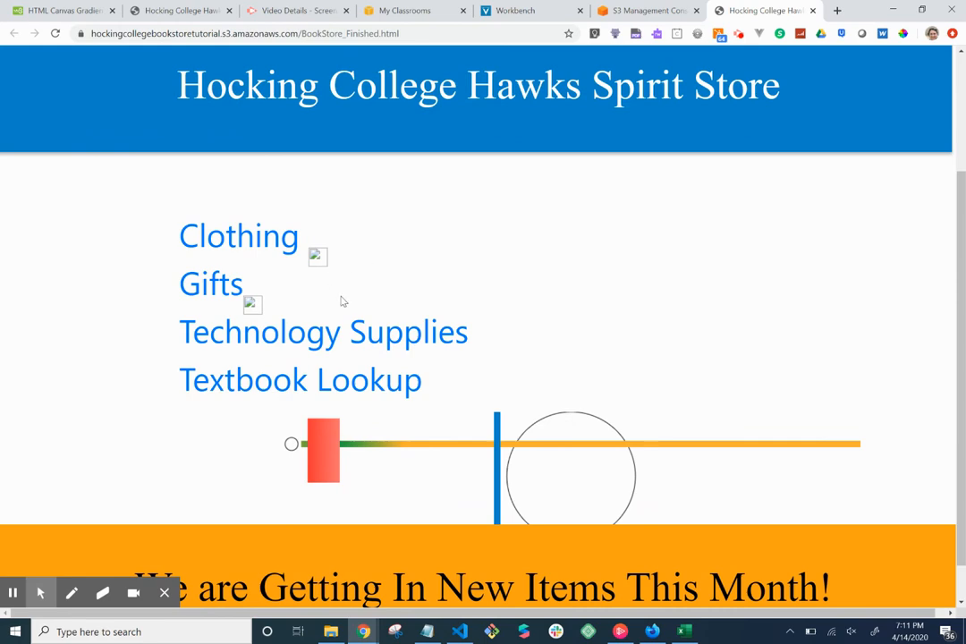
Return to the bucket's file list, and switch to Visual Studio Code to examine the category image paths in BookStore_Finished.html
{"action": "left_click", "coordinate": [637, 11]}
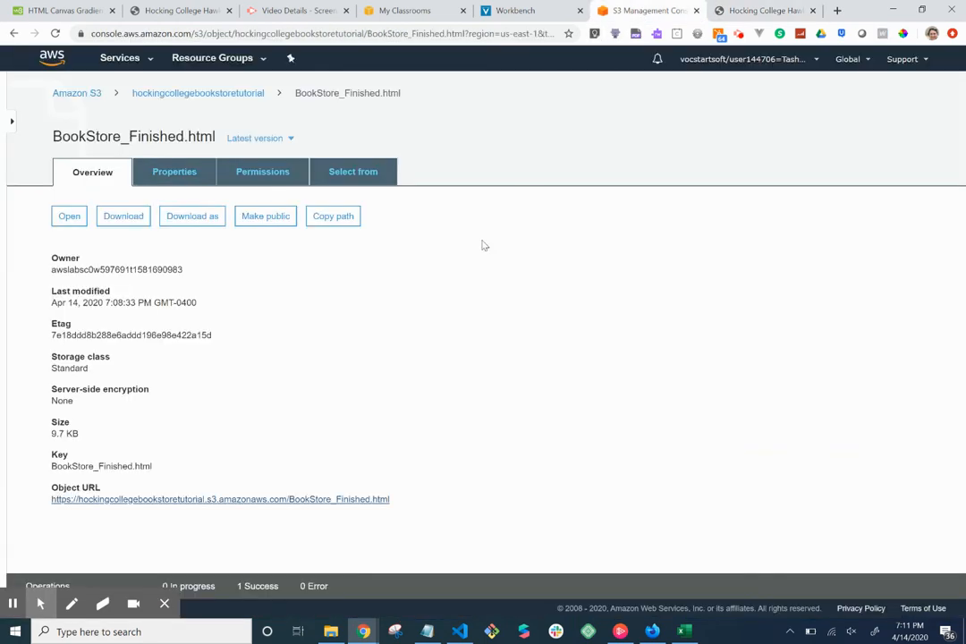
{"action": "left_click", "coordinate": [185, 93]}
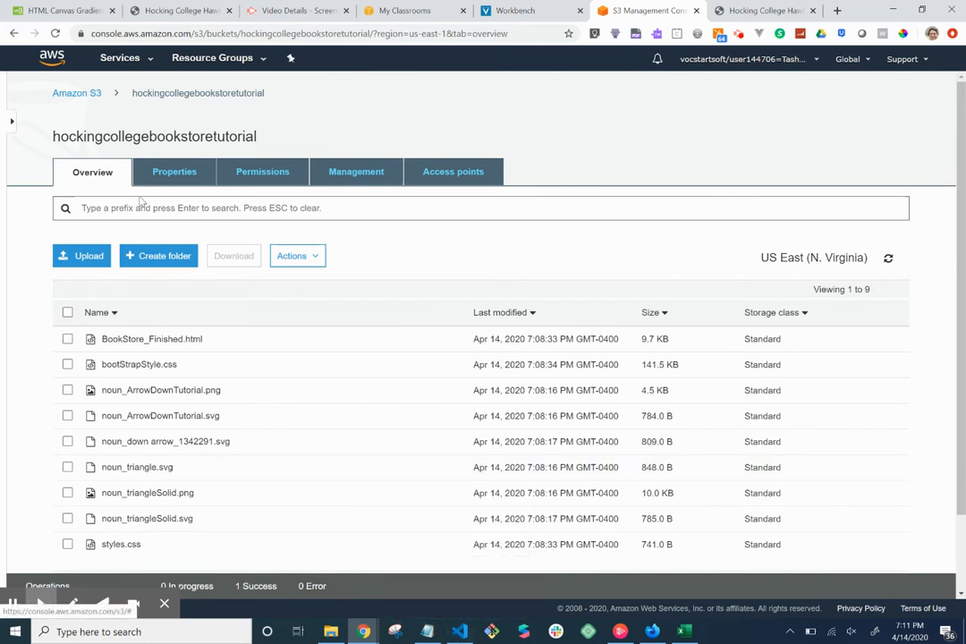
{"action": "left_click", "coordinate": [459, 632]}
{"action": "scroll", "coordinate": [422, 439], "scroll_direction": "up", "scroll_amount": 12}
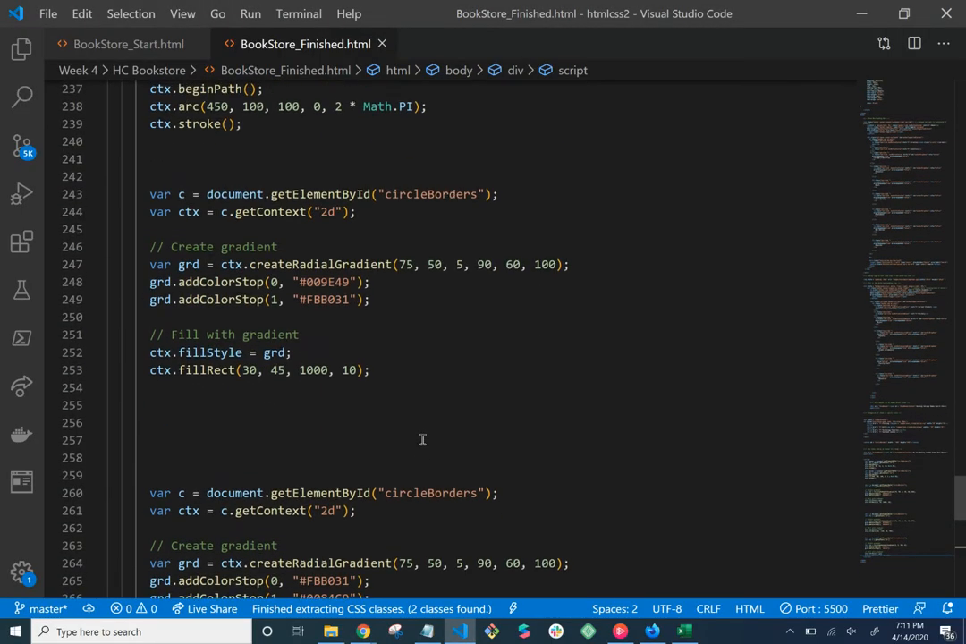
{"action": "scroll", "coordinate": [422, 439], "scroll_direction": "up", "scroll_amount": 4}
{"action": "scroll", "coordinate": [423, 440], "scroll_direction": "down", "scroll_amount": 4}
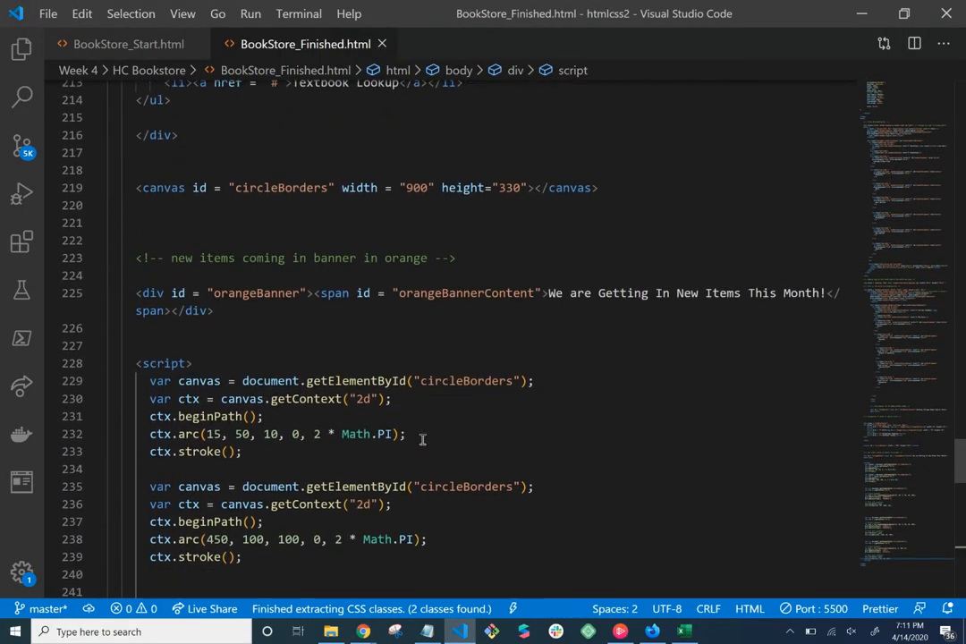
{"action": "scroll", "coordinate": [422, 439], "scroll_direction": "up", "scroll_amount": 3}
{"action": "scroll", "coordinate": [422, 439], "scroll_direction": "up", "scroll_amount": 5}
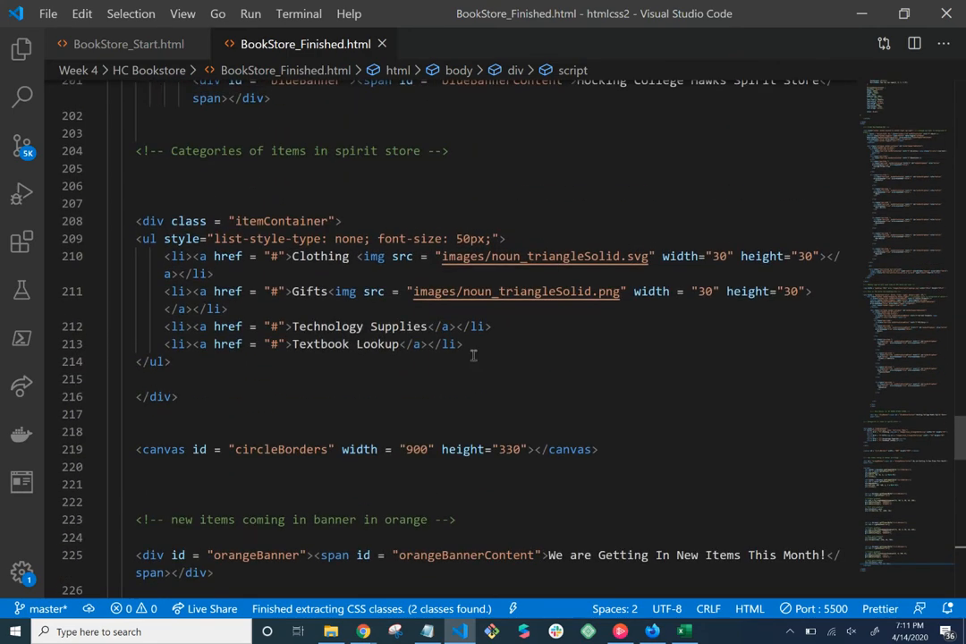
{"action": "double_click", "coordinate": [450, 292]}
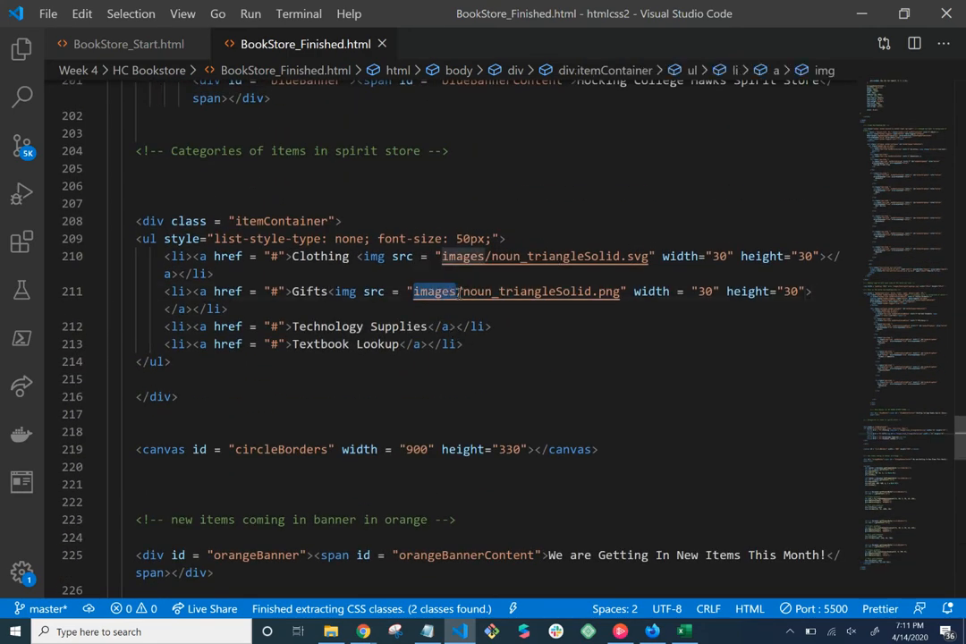
{"action": "left_click_drag", "start_coordinate": [435, 292], "coordinate": [499, 291]}
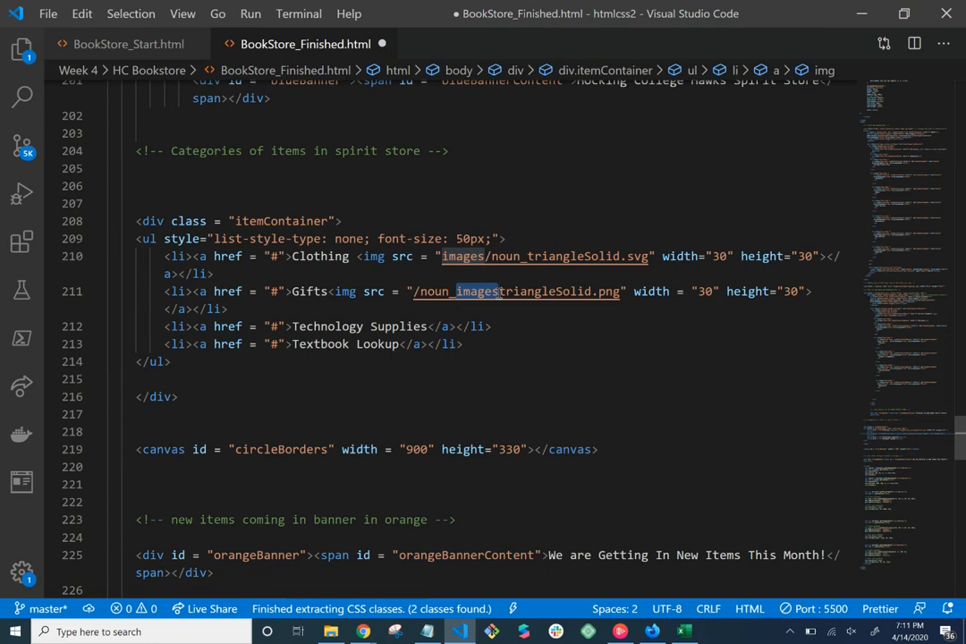
{"action": "key", "text": "ctrl+z"}
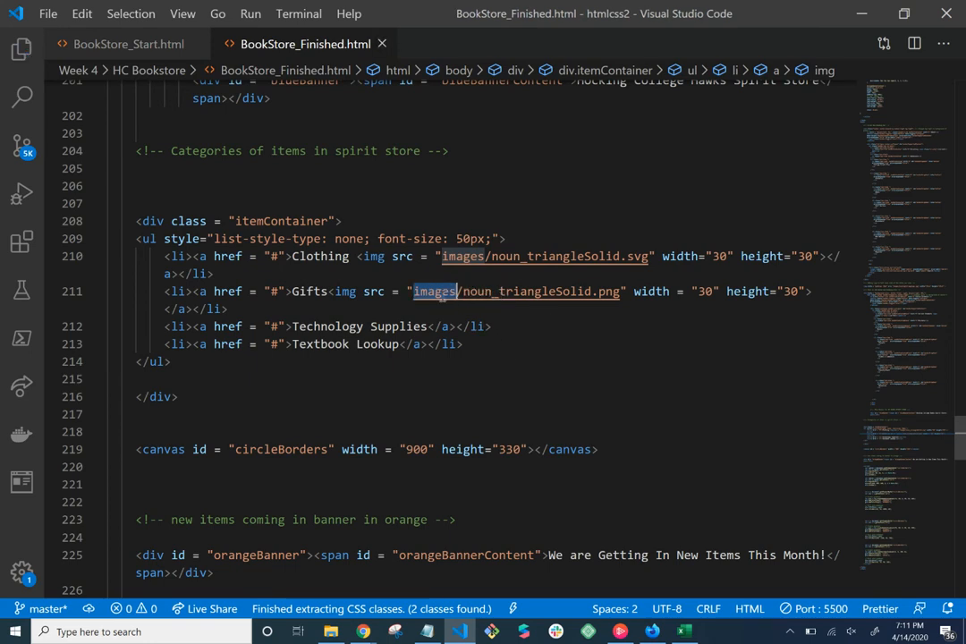
Switch back to the S3 console in Chrome and start a new upload to the bucket
{"action": "key", "text": "alt+Tab"}
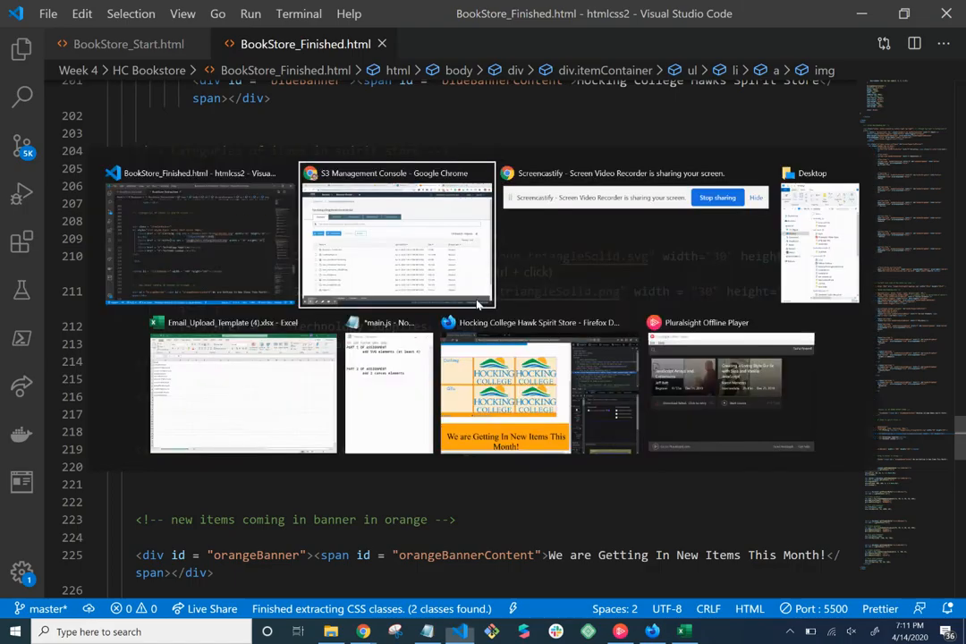
{"action": "key", "text": "alt+Tab"}
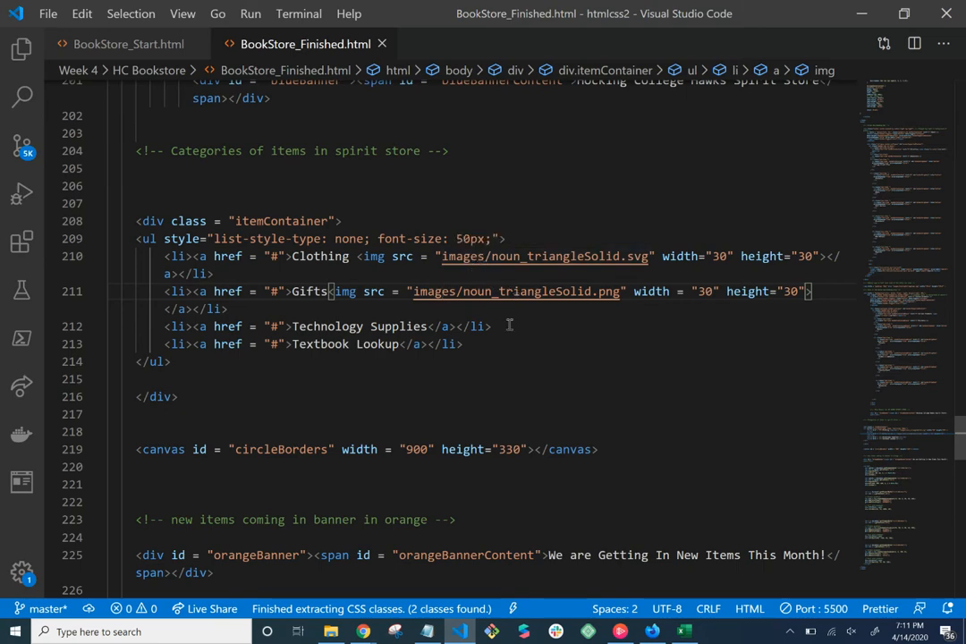
{"action": "key", "text": "alt+Tab"}
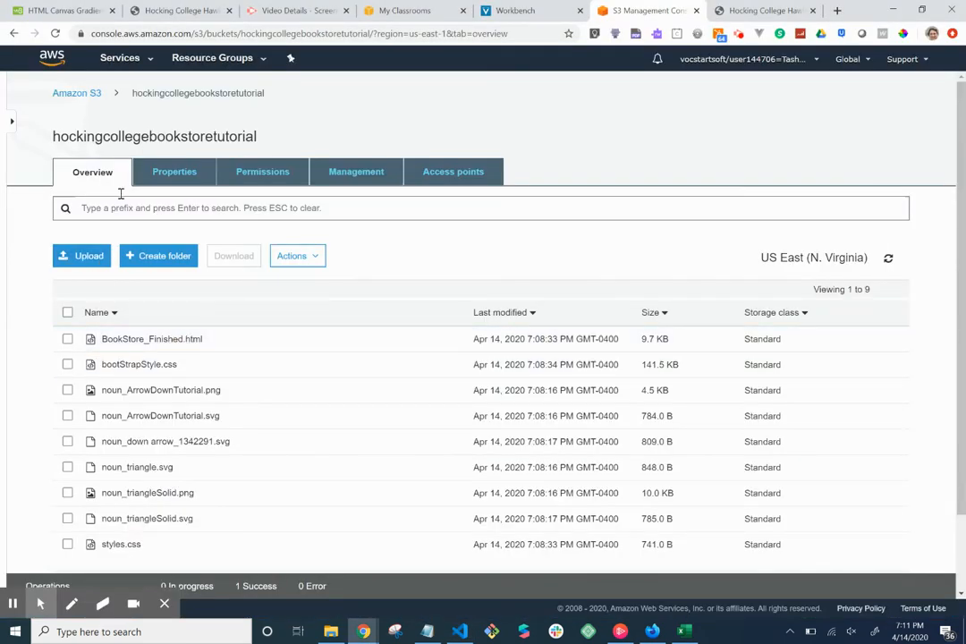
{"action": "left_click", "coordinate": [84, 258]}
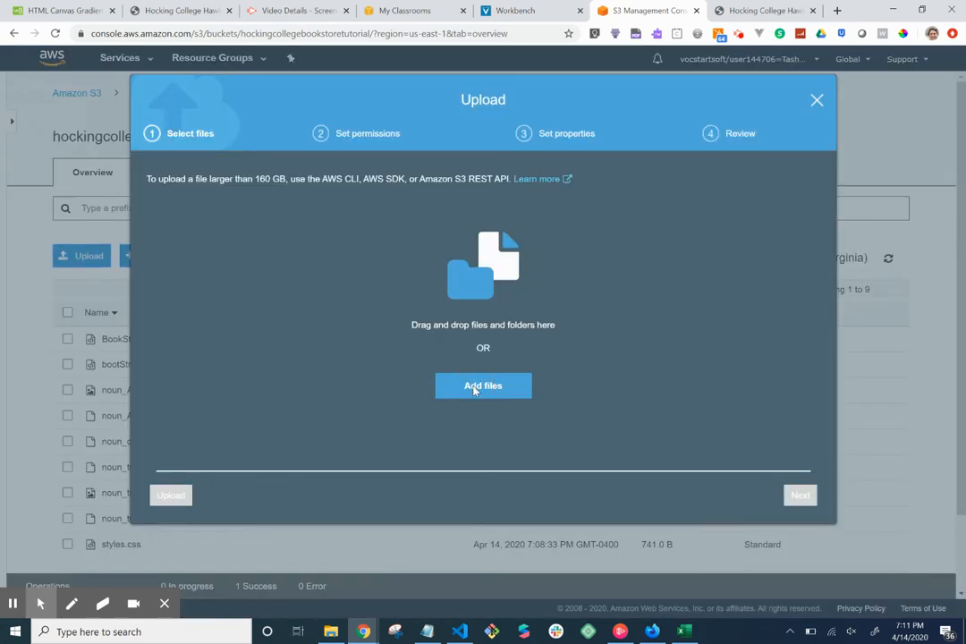
{"action": "left_click", "coordinate": [475, 388]}
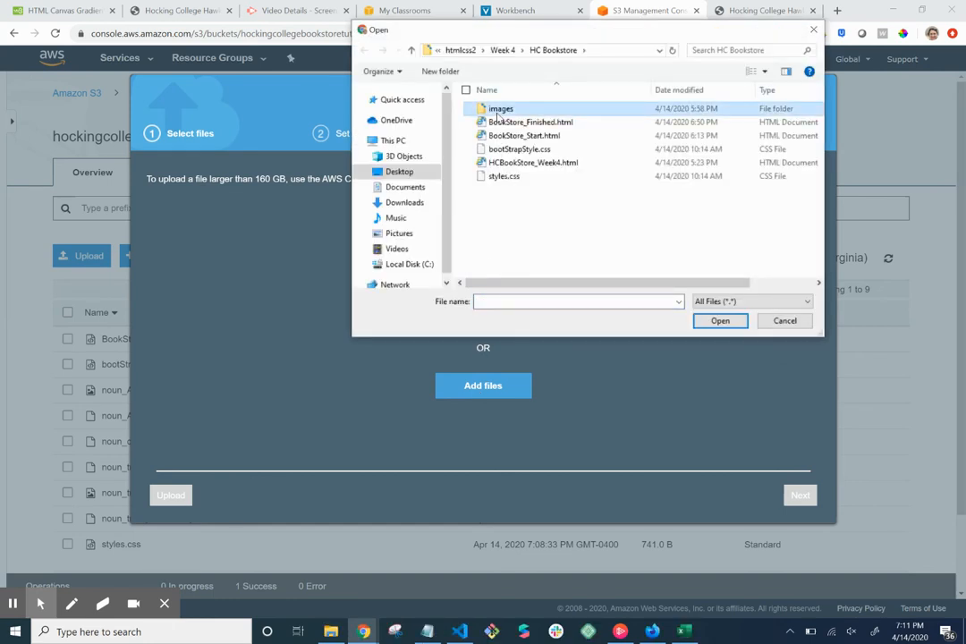
{"action": "left_click", "coordinate": [516, 109]}
{"action": "key", "text": "Escape"}
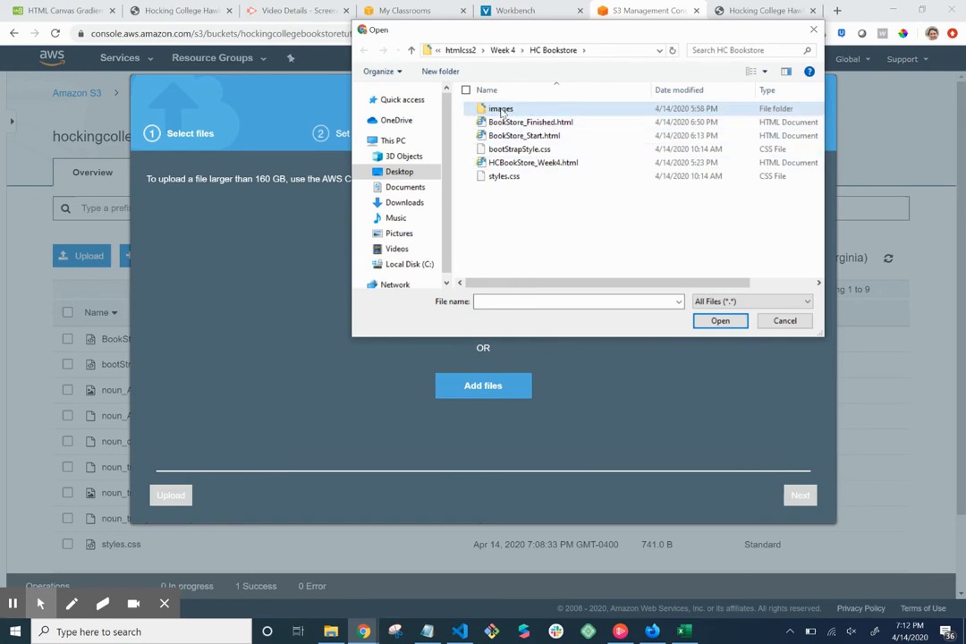
{"action": "left_click", "coordinate": [721, 321]}
{"action": "left_click", "coordinate": [780, 322]}
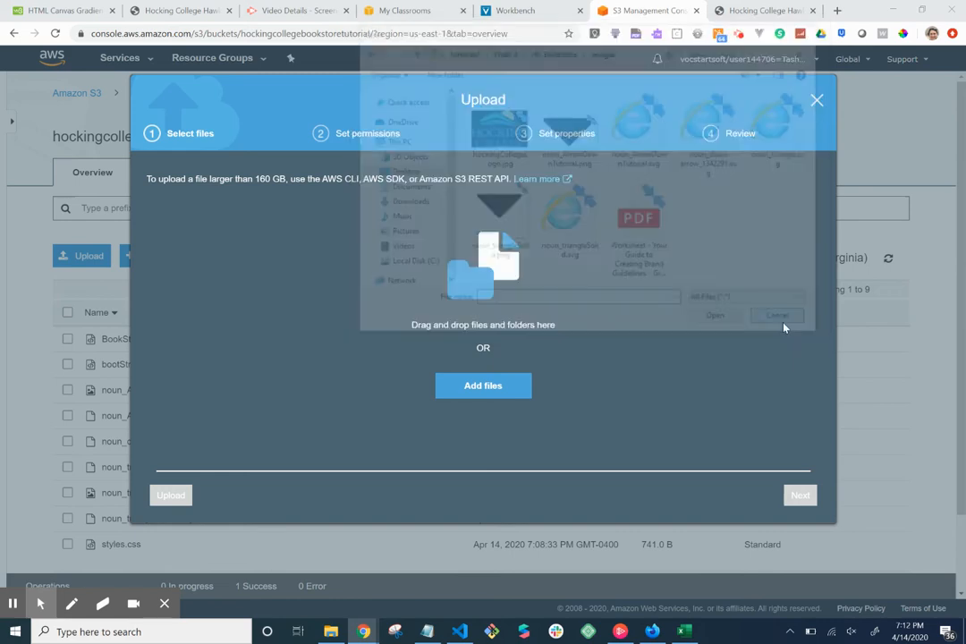
Add the whole images folder from htmlcss2 > Week 4 > HC Bookstore on the Desktop to the upload, using File Explorer
{"action": "left_click", "coordinate": [331, 632]}
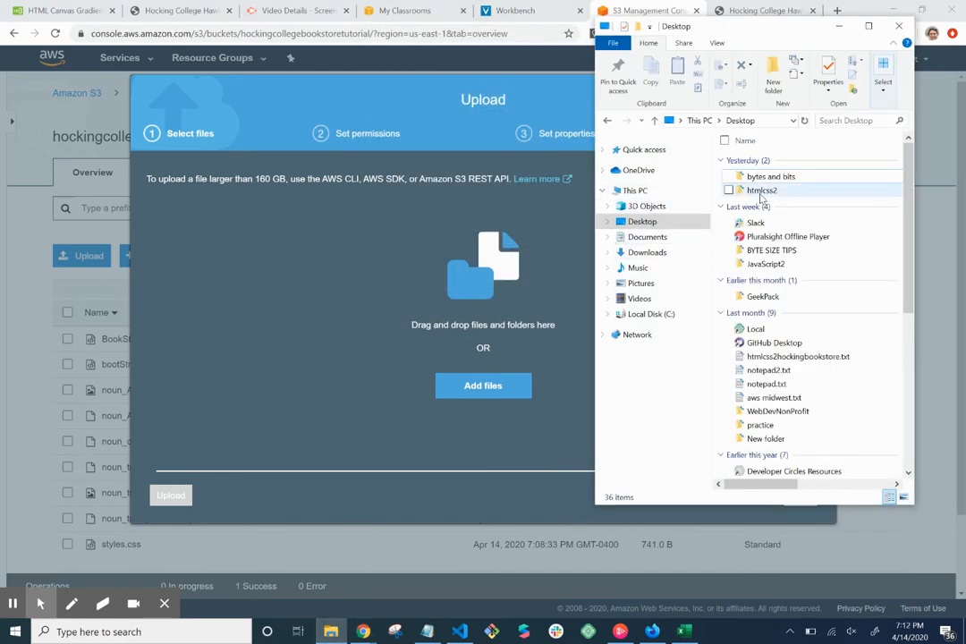
{"action": "double_click", "coordinate": [761, 190]}
{"action": "left_click", "coordinate": [763, 185]}
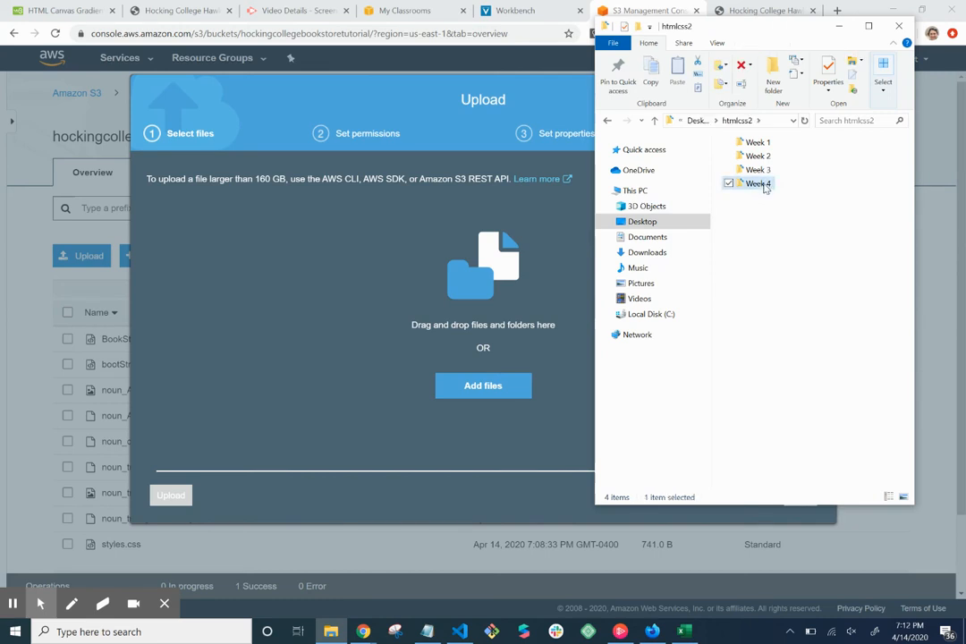
{"action": "double_click", "coordinate": [763, 184]}
{"action": "double_click", "coordinate": [760, 174]}
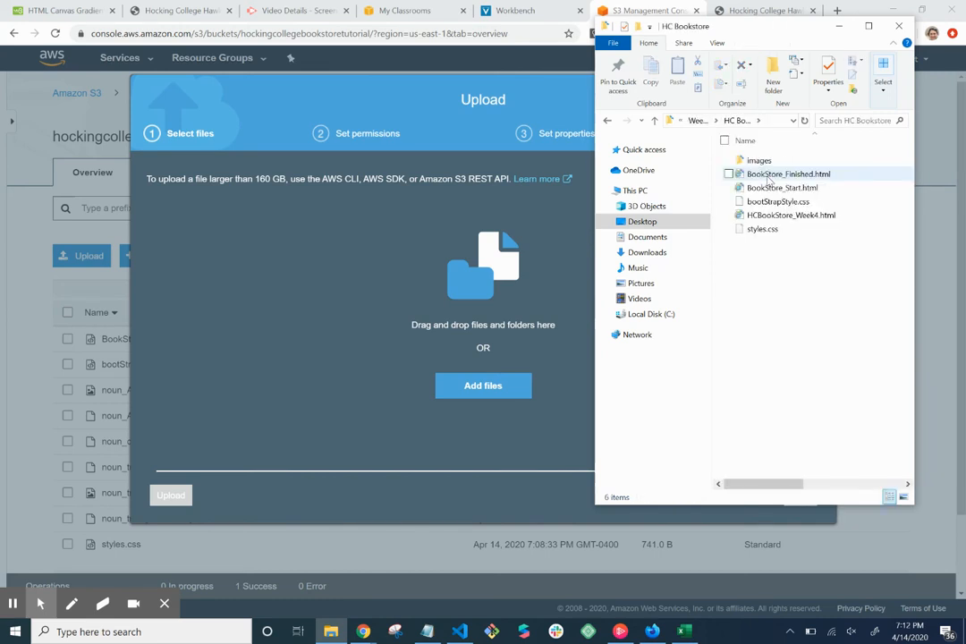
{"action": "left_click_drag", "start_coordinate": [761, 161], "coordinate": [472, 280]}
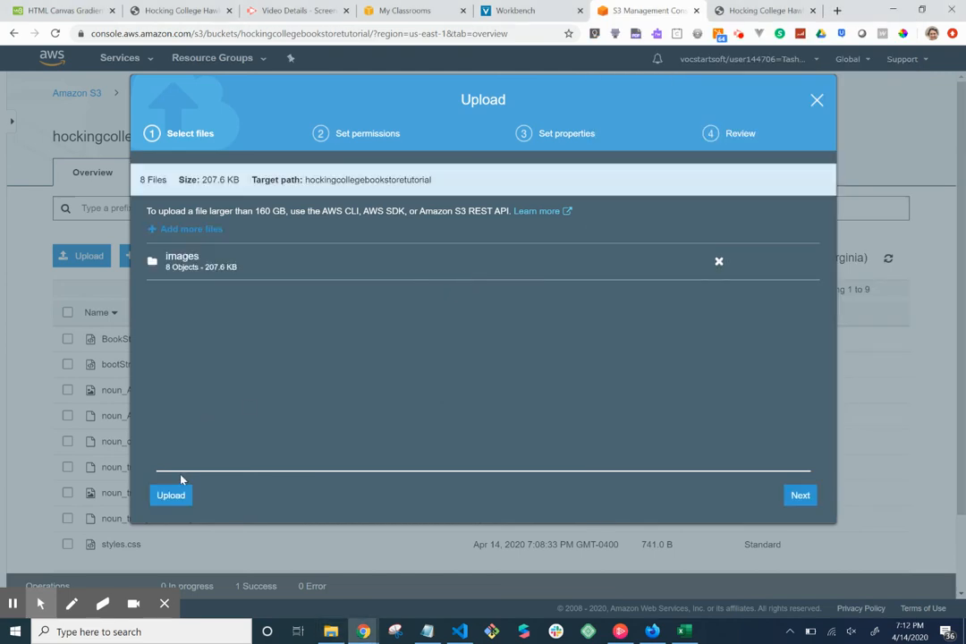
Upload the images folder to the bucket and open the uploaded folder to check its files
{"action": "left_click", "coordinate": [170, 497]}
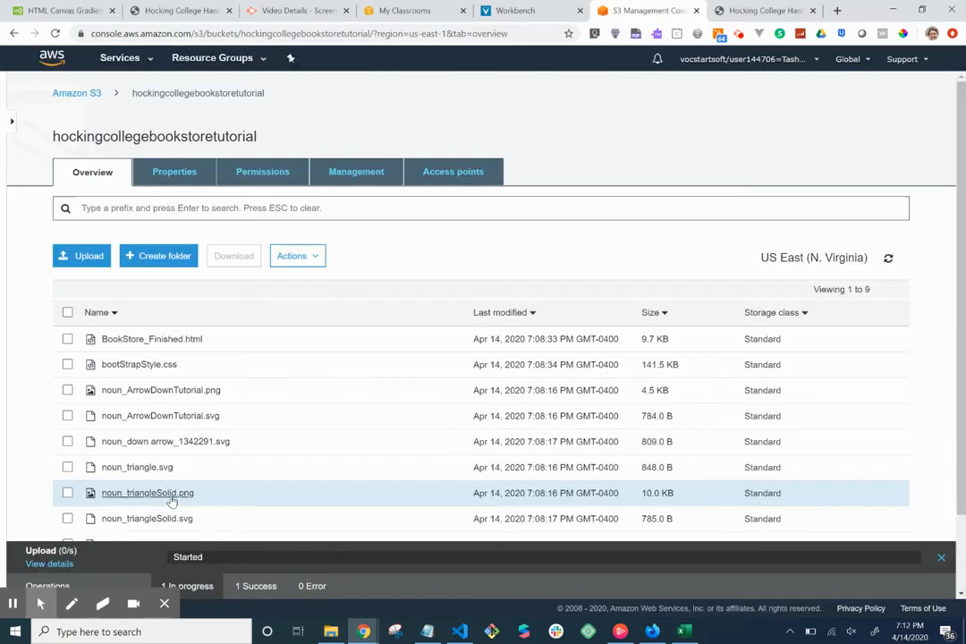
{"action": "scroll", "coordinate": [172, 501], "scroll_direction": "down", "scroll_amount": 1}
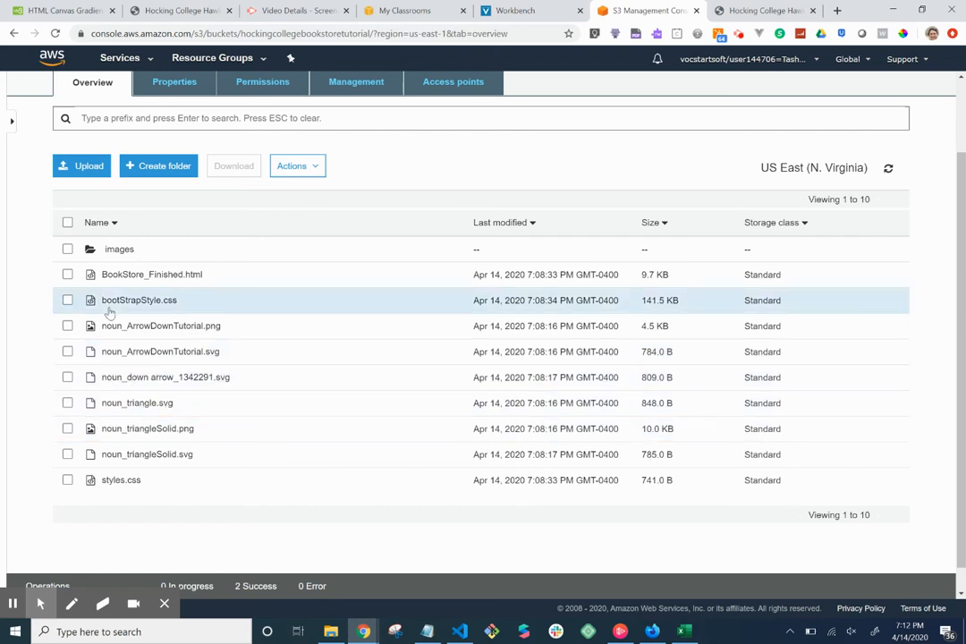
{"action": "left_click", "coordinate": [121, 252]}
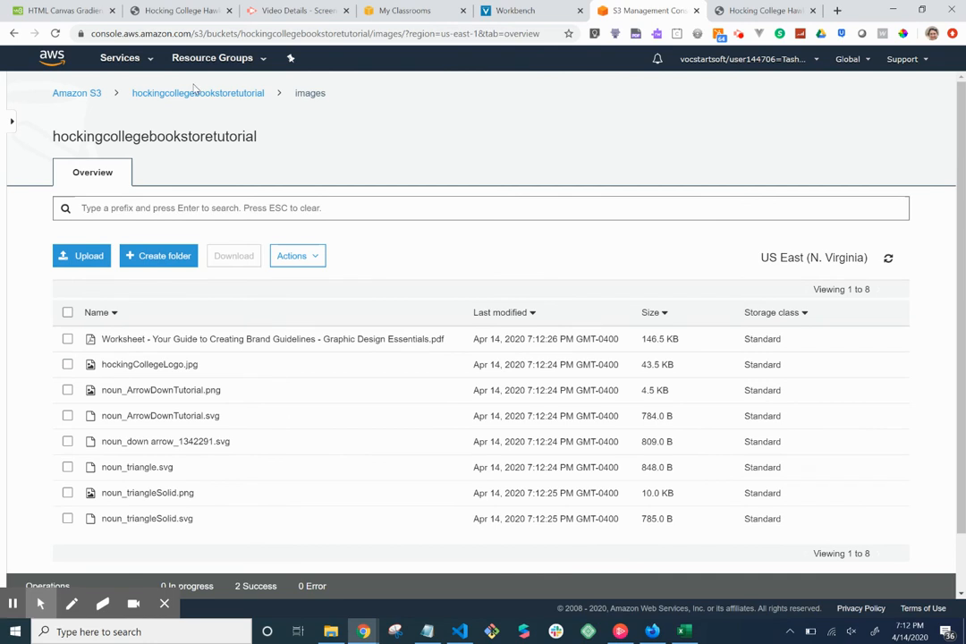
Return to the top level of the hockingcollegebookstoretutorial bucket and make the images folder public
{"action": "left_click", "coordinate": [191, 94]}
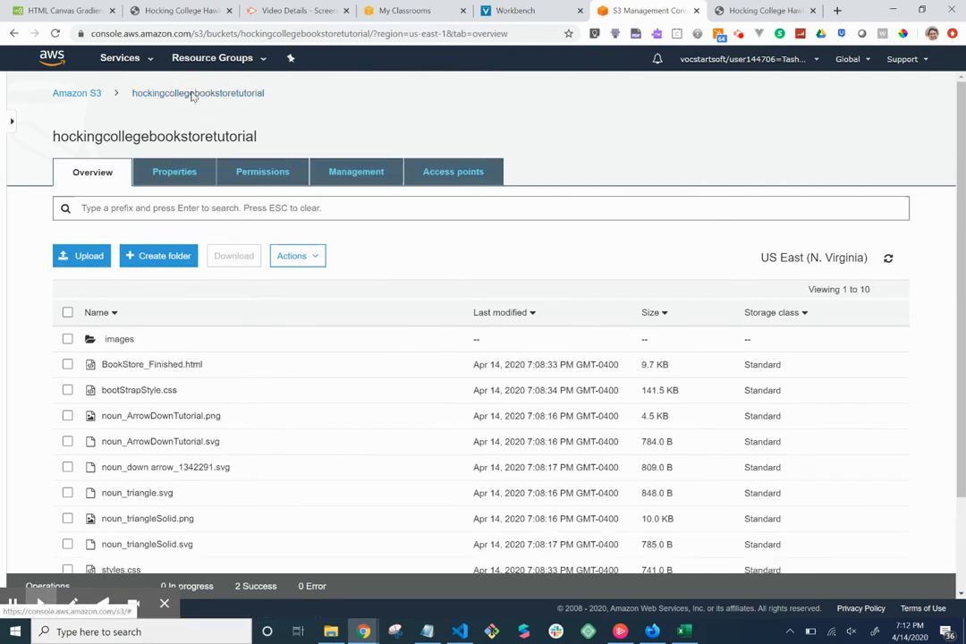
{"action": "left_click", "coordinate": [68, 339]}
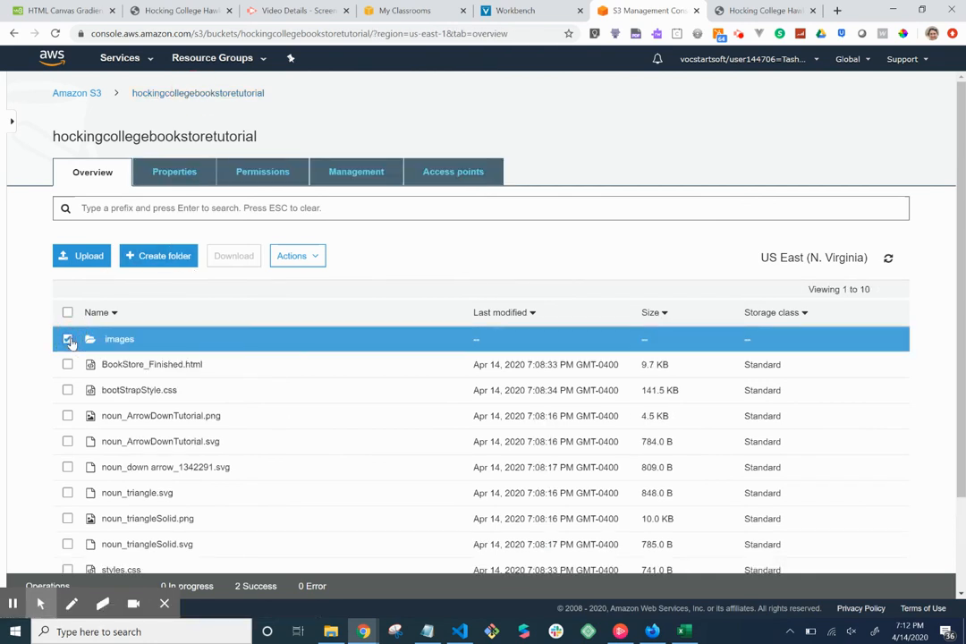
{"action": "left_click", "coordinate": [310, 258]}
{"action": "left_click", "coordinate": [333, 452]}
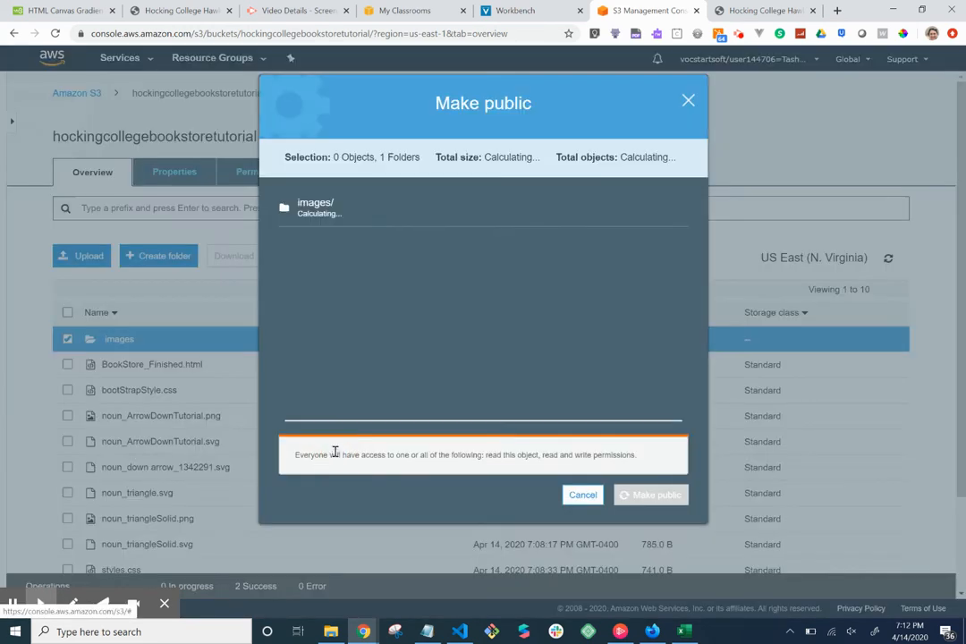
{"action": "left_click", "coordinate": [651, 495]}
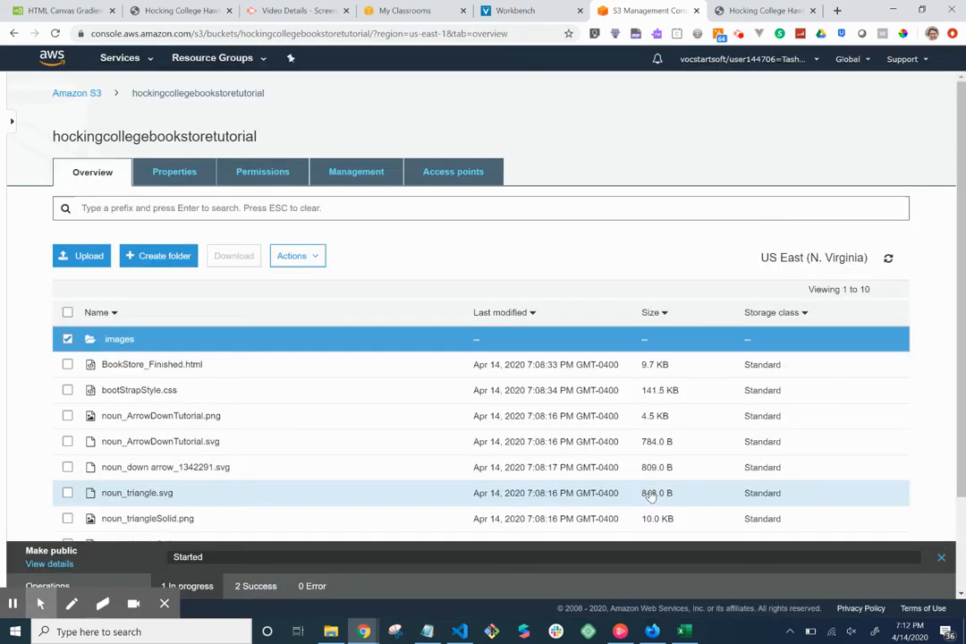
Reload the hosted BookStore_Finished.html page and check the arrow images beside Clothing and Gifts
{"action": "left_click", "coordinate": [762, 11]}
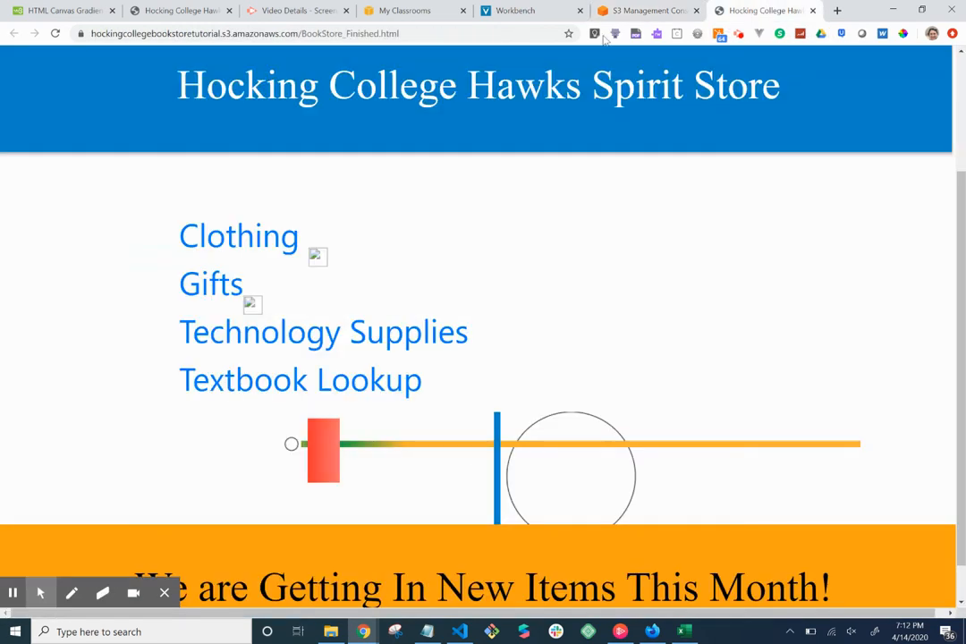
{"action": "left_click", "coordinate": [55, 33]}
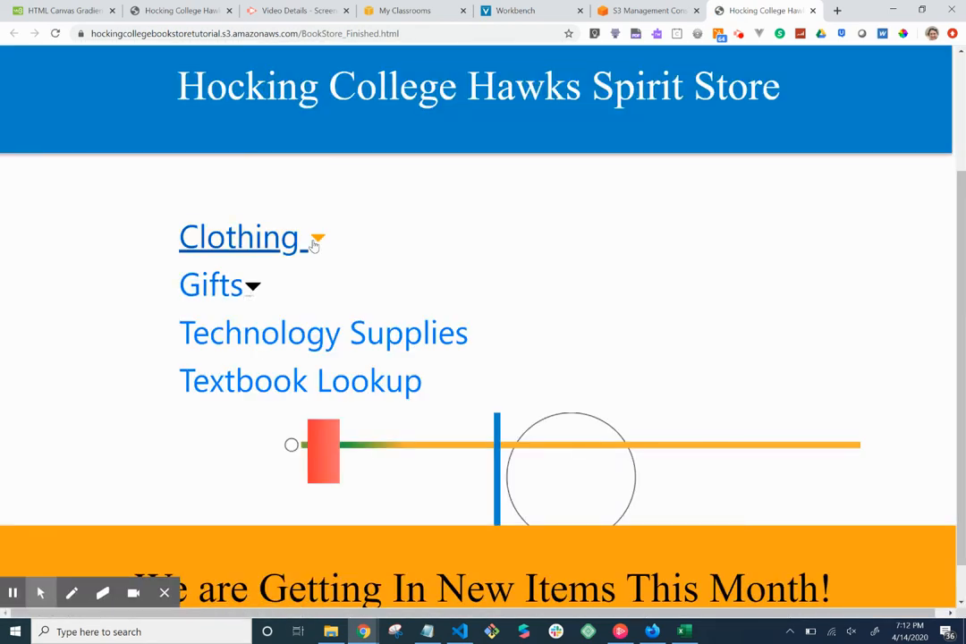
{"action": "scroll", "coordinate": [316, 242], "scroll_direction": "down", "scroll_amount": 1}
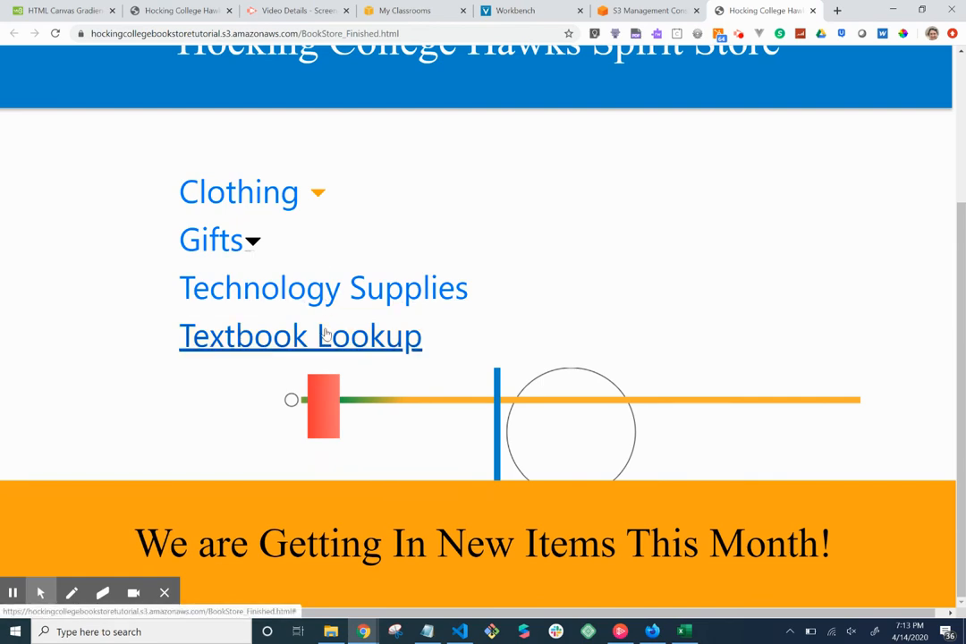
{"action": "scroll", "coordinate": [323, 334], "scroll_direction": "up", "scroll_amount": 1}
{"action": "scroll", "coordinate": [327, 334], "scroll_direction": "down", "scroll_amount": 1}
{"action": "scroll", "coordinate": [326, 334], "scroll_direction": "up", "scroll_amount": 3}
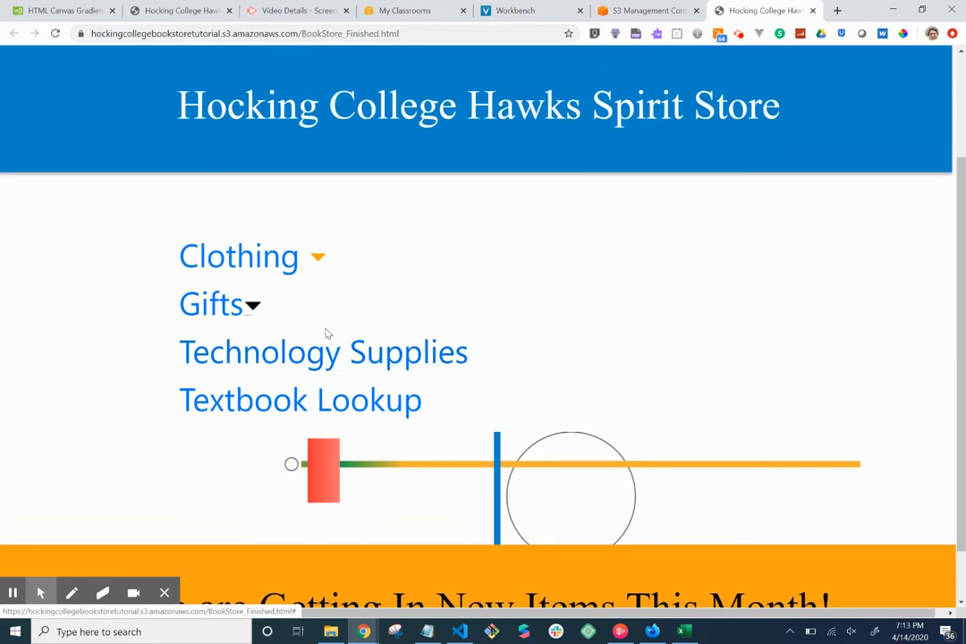
{"action": "scroll", "coordinate": [327, 333], "scroll_direction": "up", "scroll_amount": 1}
{"action": "scroll", "coordinate": [324, 335], "scroll_direction": "down", "scroll_amount": 1}
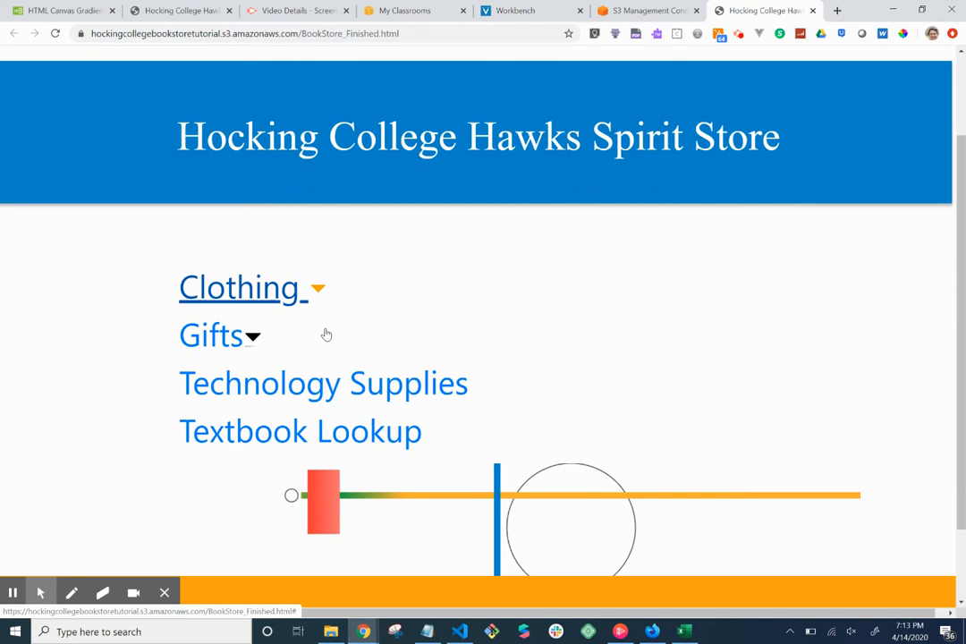
Switch to Visual Studio Code and examine BookStore_Finished.html from the category images up to the stylesheet links in the head
{"action": "key", "text": "alt+Tab"}
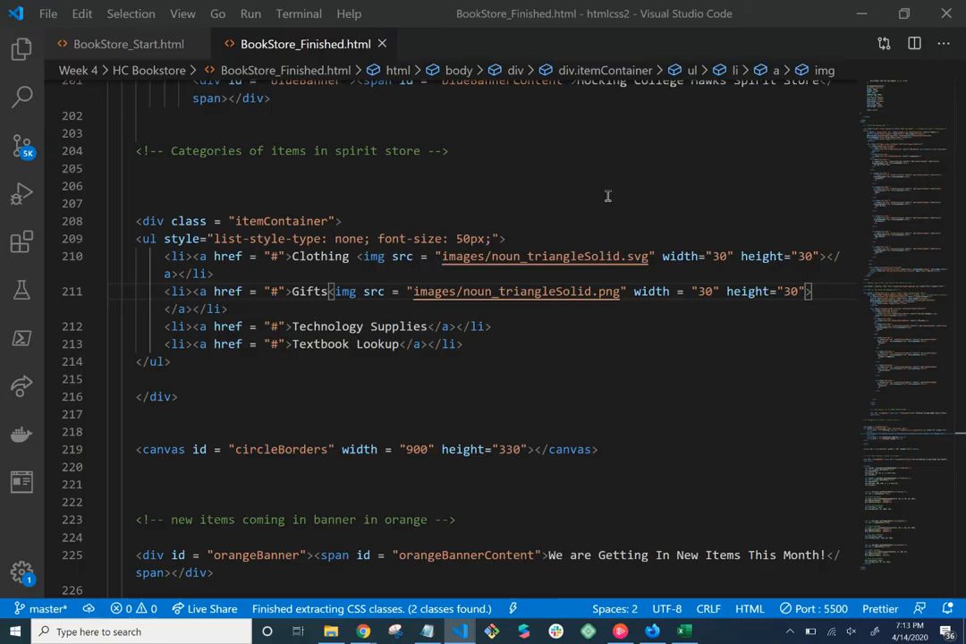
{"action": "scroll", "coordinate": [607, 196], "scroll_direction": "up", "scroll_amount": 3}
{"action": "scroll", "coordinate": [607, 196], "scroll_direction": "up", "scroll_amount": 15}
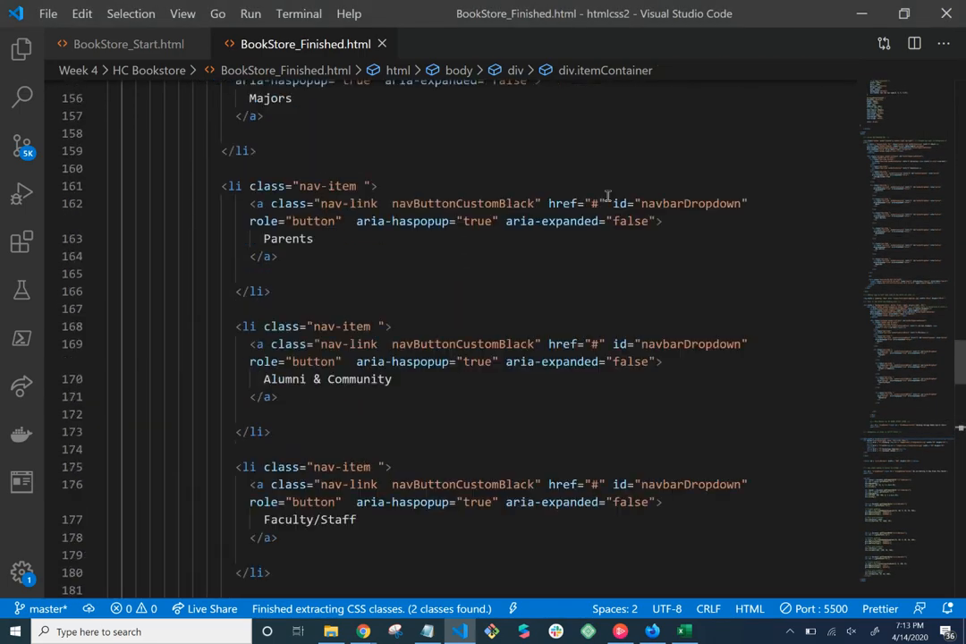
{"action": "scroll", "coordinate": [607, 196], "scroll_direction": "up", "scroll_amount": 17}
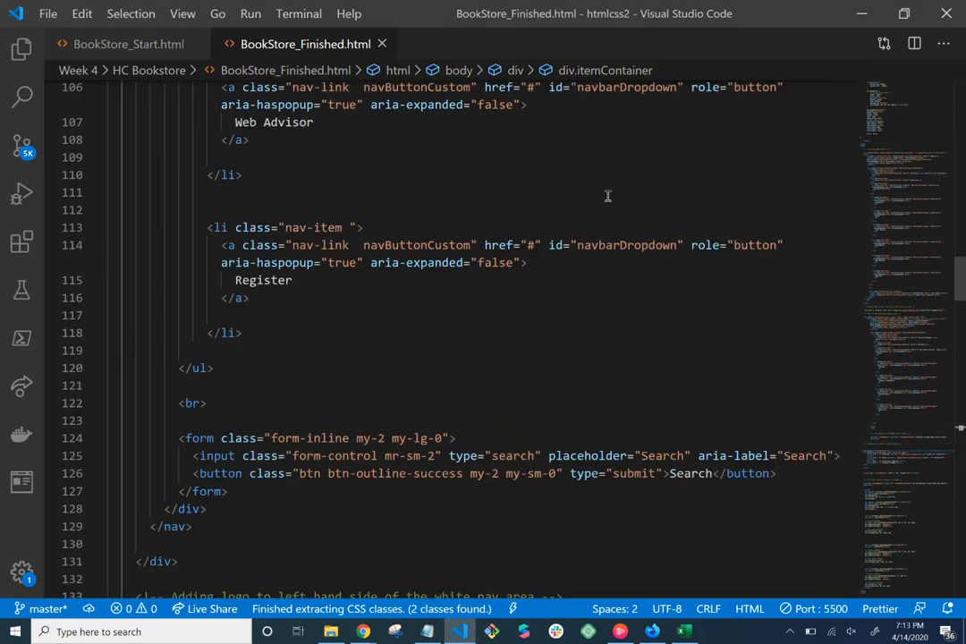
{"action": "scroll", "coordinate": [607, 196], "scroll_direction": "up", "scroll_amount": 20}
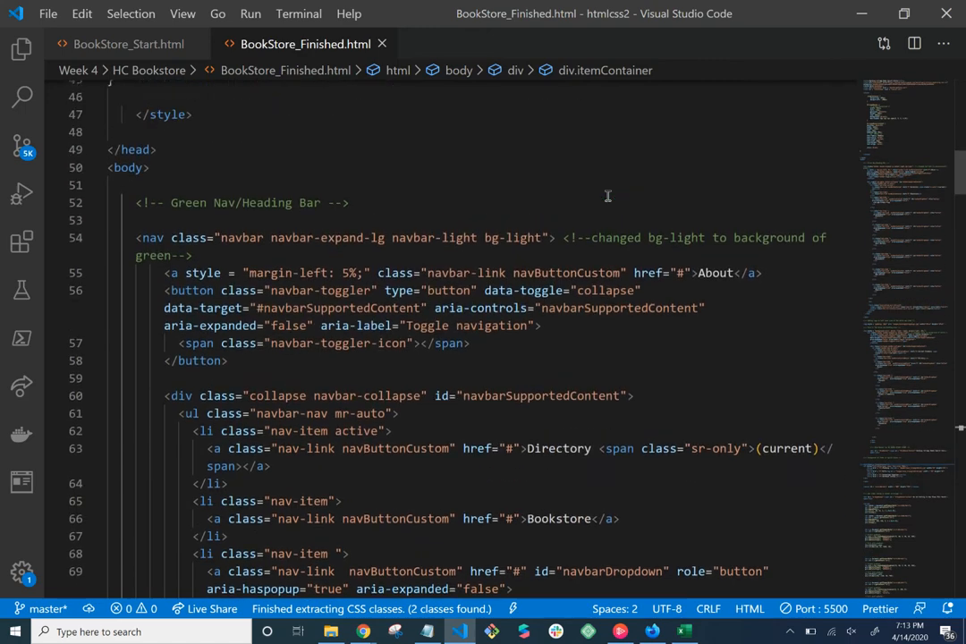
{"action": "scroll", "coordinate": [607, 196], "scroll_direction": "down", "scroll_amount": 1}
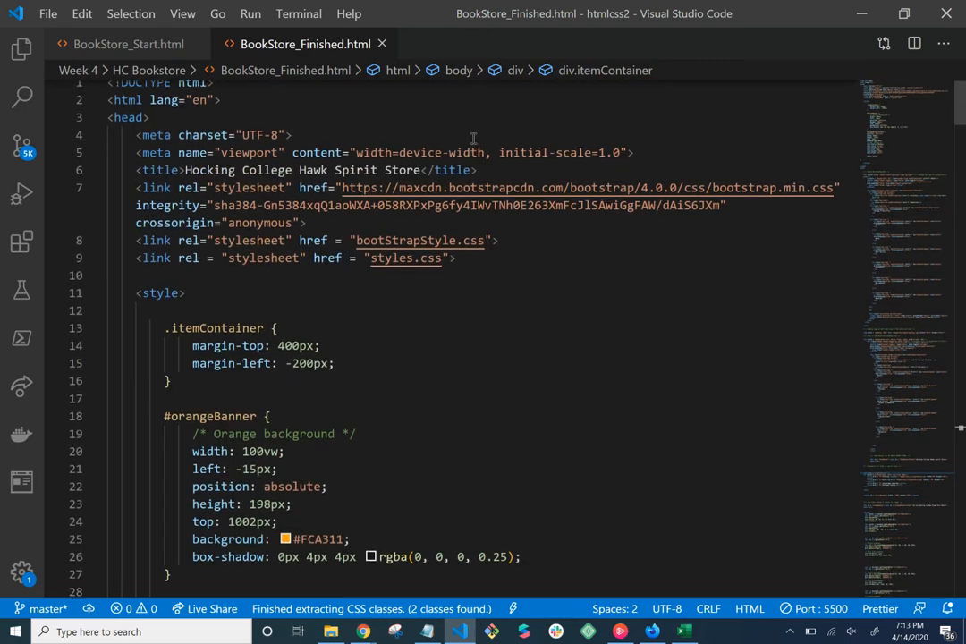
{"action": "scroll", "coordinate": [385, 270], "scroll_direction": "down", "scroll_amount": 1}
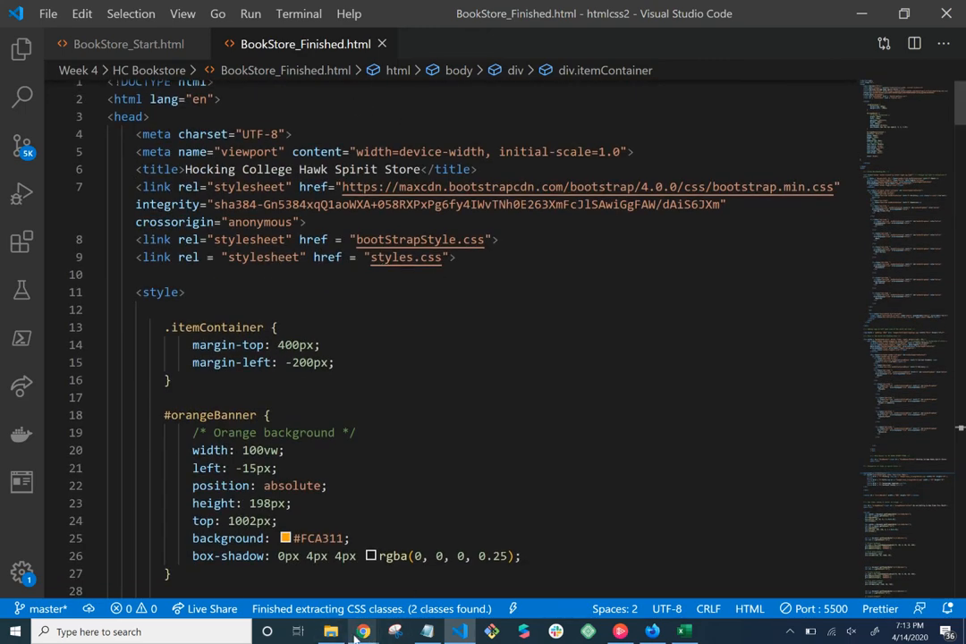
Switch back to Chrome and review the hosted bookstore page, including its public URL, navigation, categories and banners
{"action": "mouse_move", "coordinate": [364, 631]}
{"action": "left_click", "coordinate": [304, 562]}
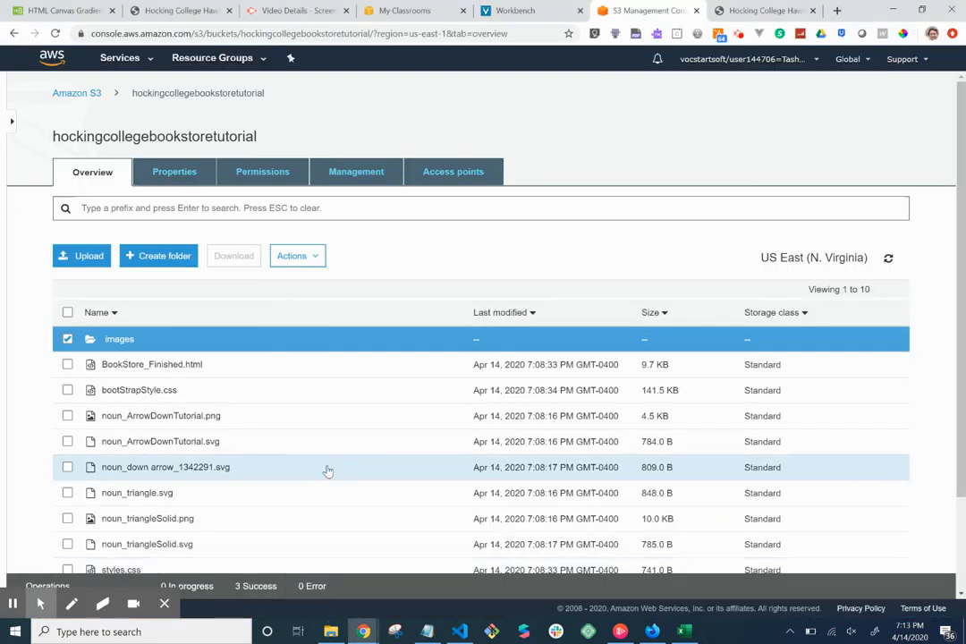
{"action": "left_click", "coordinate": [757, 12]}
{"action": "left_click", "coordinate": [434, 29]}
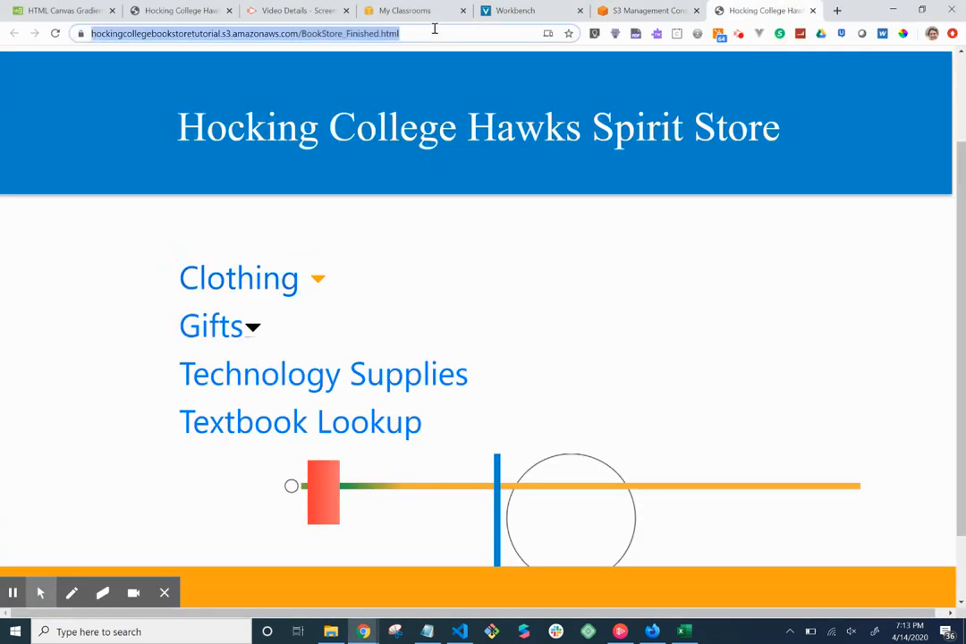
{"action": "scroll", "coordinate": [373, 214], "scroll_direction": "down", "scroll_amount": 1}
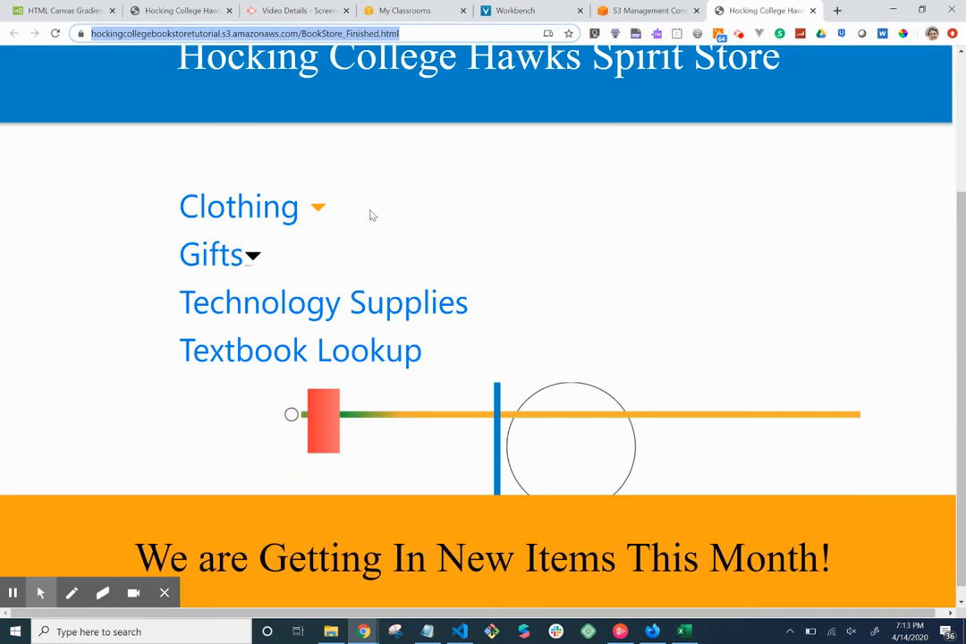
{"action": "scroll", "coordinate": [372, 214], "scroll_direction": "up", "scroll_amount": 1}
{"action": "scroll", "coordinate": [372, 215], "scroll_direction": "down", "scroll_amount": 1}
{"action": "scroll", "coordinate": [372, 214], "scroll_direction": "up", "scroll_amount": 1}
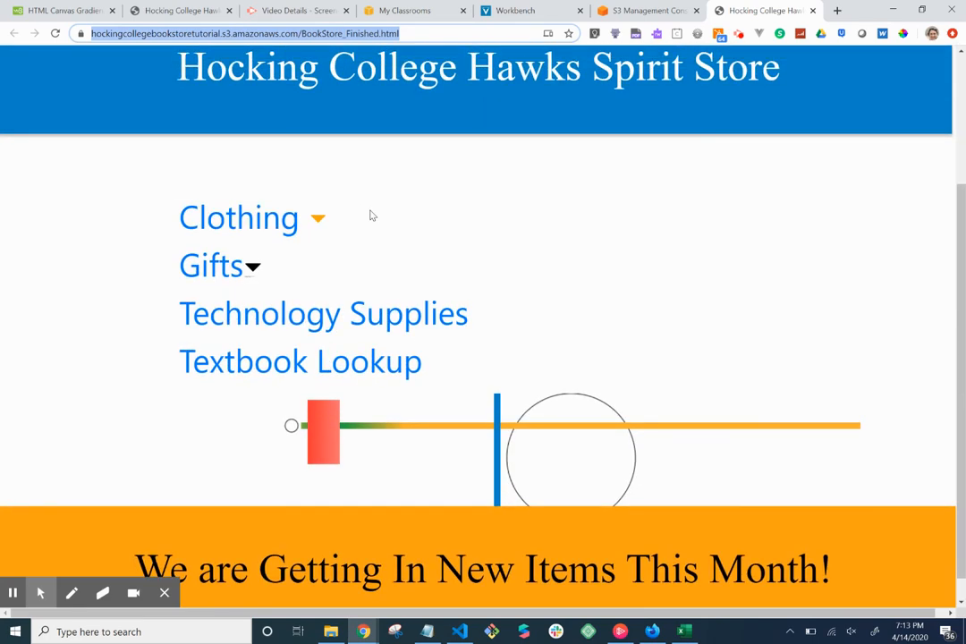
{"action": "scroll", "coordinate": [372, 214], "scroll_direction": "down", "scroll_amount": 1}
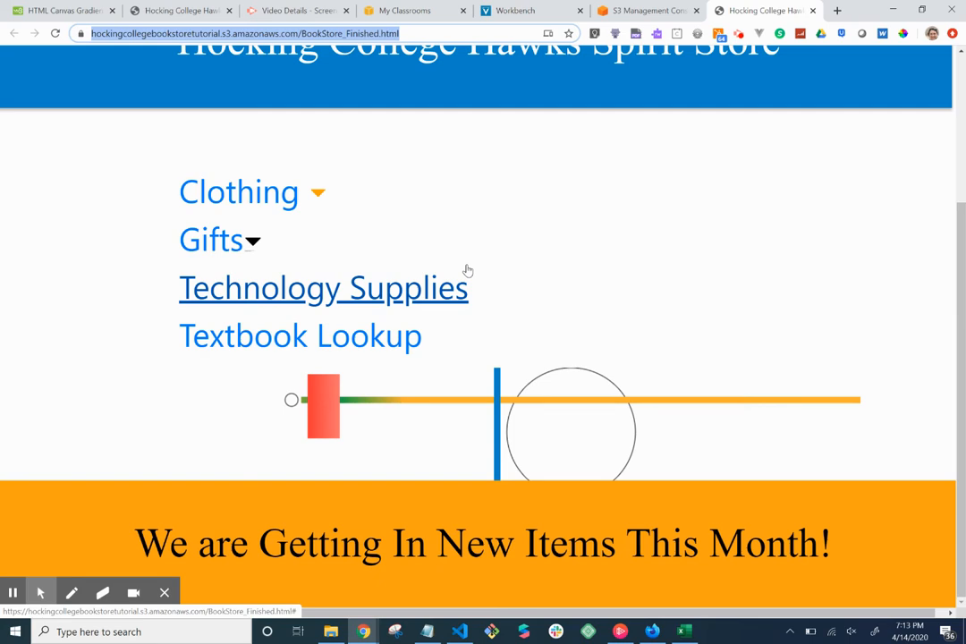
{"action": "scroll", "coordinate": [467, 270], "scroll_direction": "up", "scroll_amount": 2}
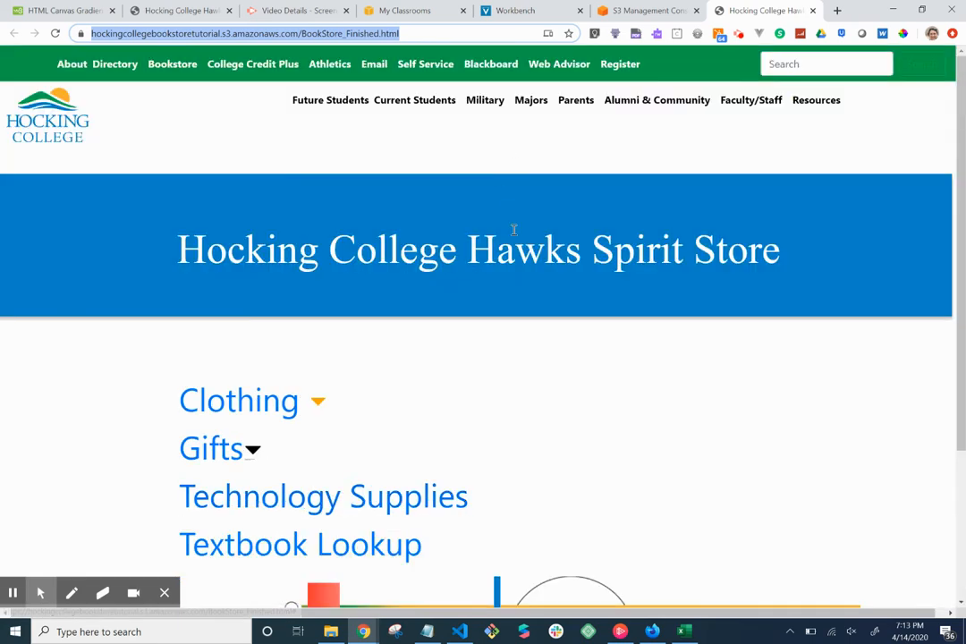
{"action": "scroll", "coordinate": [514, 230], "scroll_direction": "down", "scroll_amount": 2}
{"action": "scroll", "coordinate": [514, 230], "scroll_direction": "up", "scroll_amount": 2}
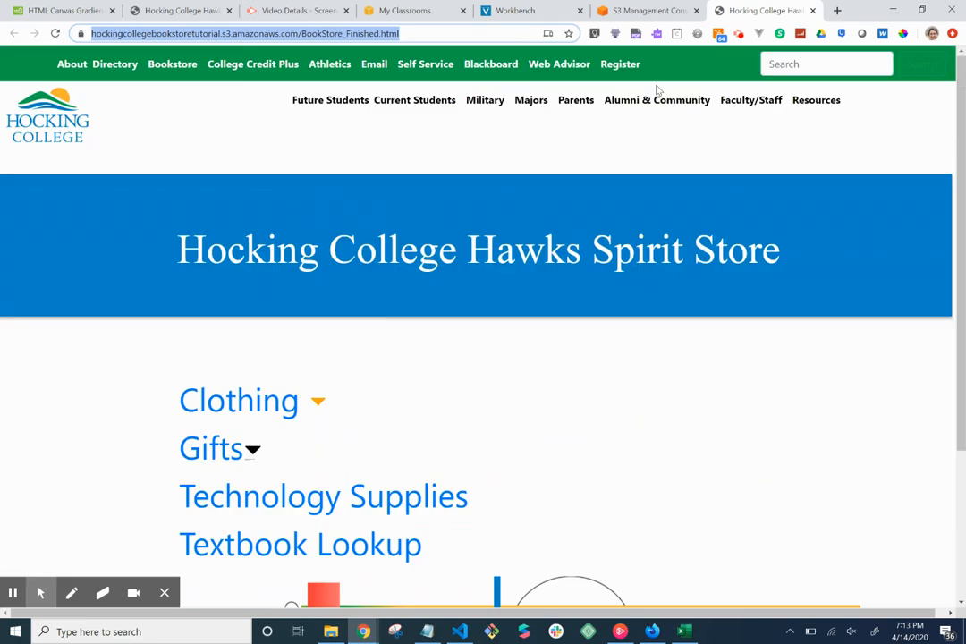
Check the Vocareum Workbench account page and return to the bucket in the S3 console
{"action": "left_click", "coordinate": [663, 11]}
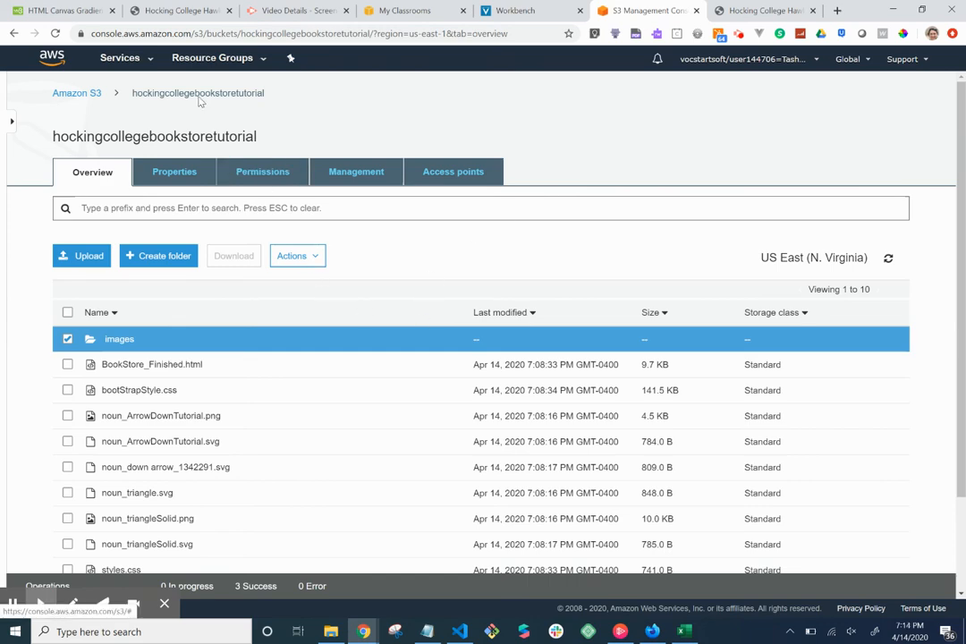
{"action": "left_click", "coordinate": [528, 11]}
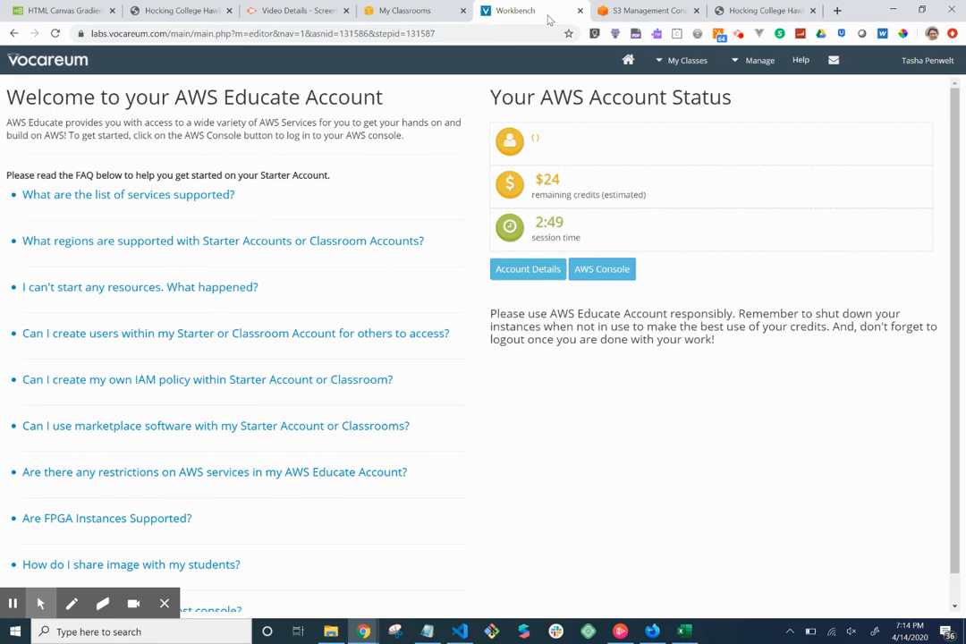
{"action": "left_click", "coordinate": [647, 11]}
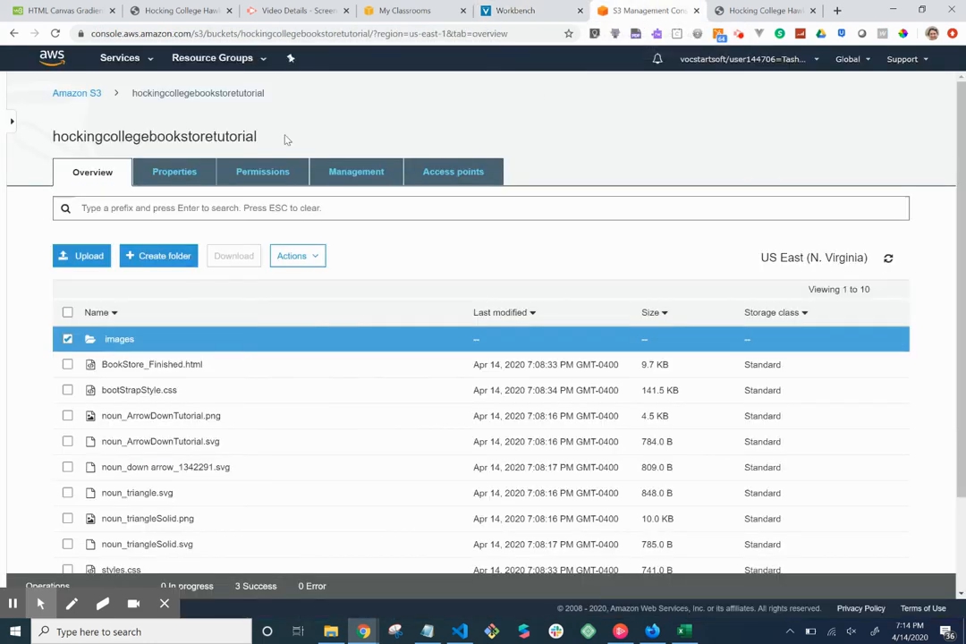
Go to the Amazon S3 bucket list and select hockingcollegebookstoretutorial to view the bucket-level options such as Delete
{"action": "left_click", "coordinate": [89, 100]}
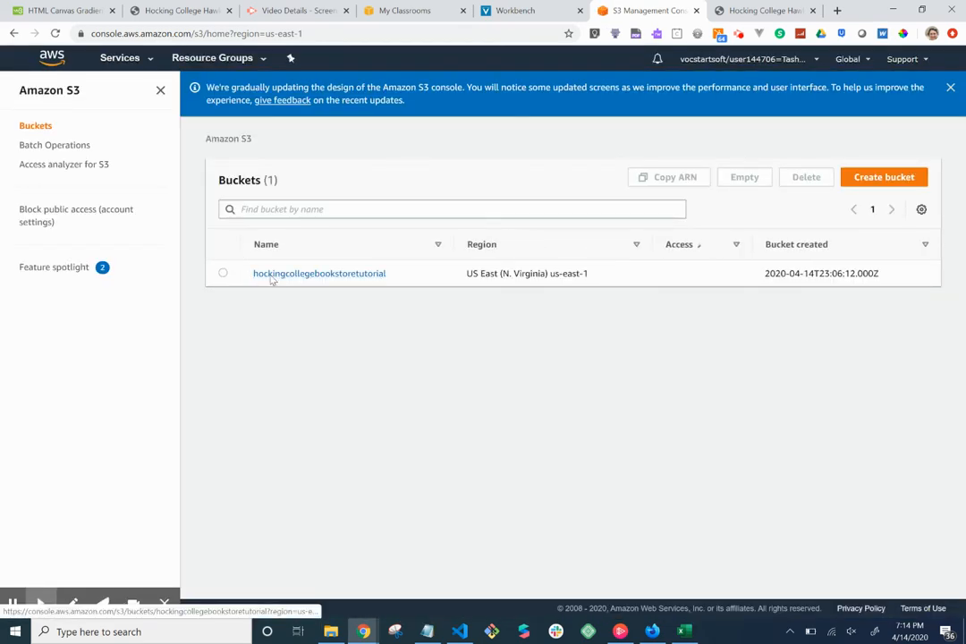
{"action": "left_click", "coordinate": [224, 275]}
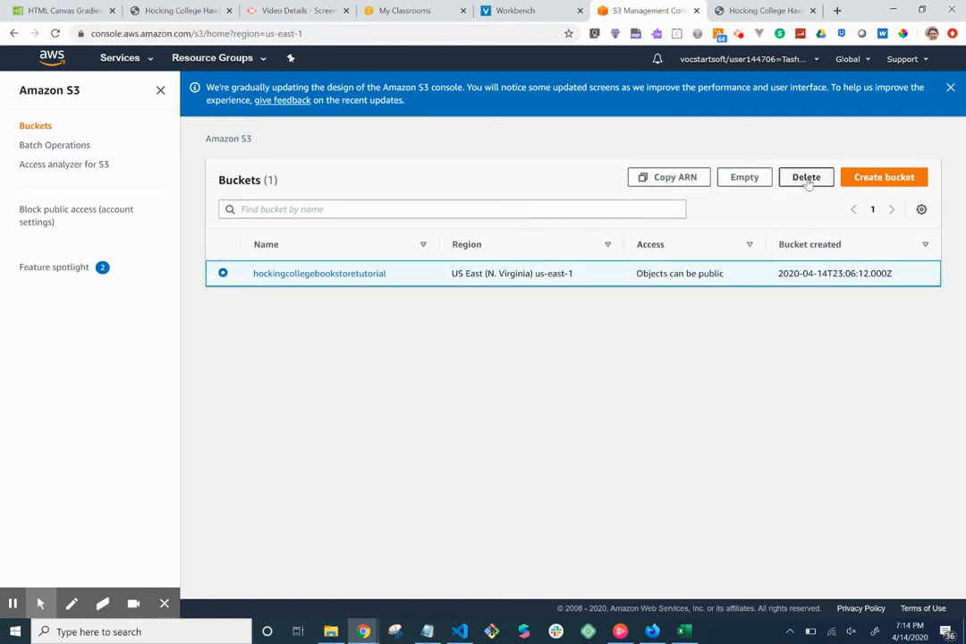
Open the hockingcollegebookstoretutorial bucket, select all of its files and folders, and view the actions available for them
{"action": "left_click", "coordinate": [379, 276]}
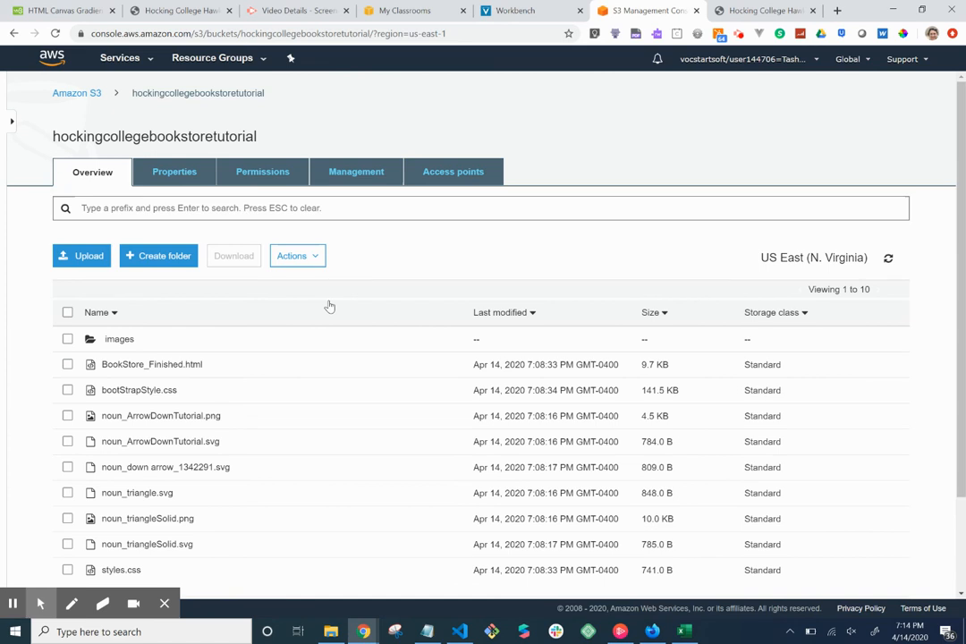
{"action": "left_click", "coordinate": [67, 313]}
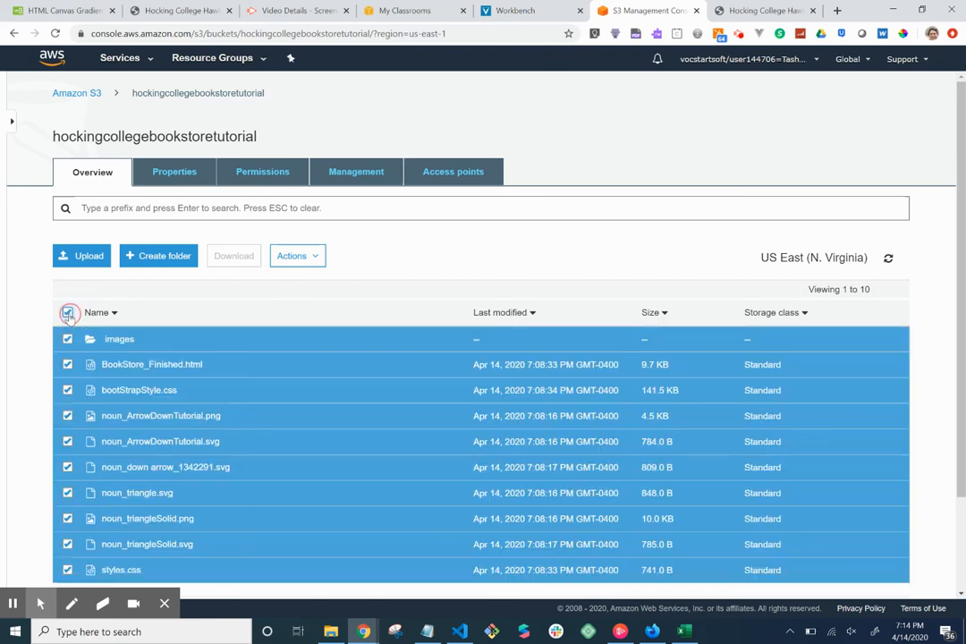
{"action": "left_click", "coordinate": [310, 259]}
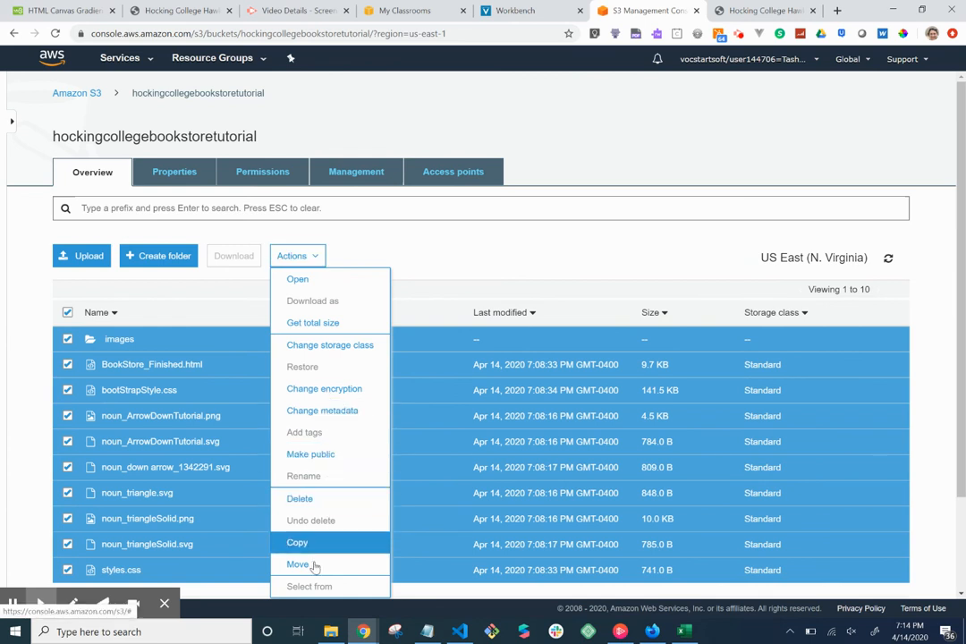
Return to the Amazon S3 bucket list and select the hockingcollegebookstoretutorial bucket again
{"action": "left_click", "coordinate": [86, 97]}
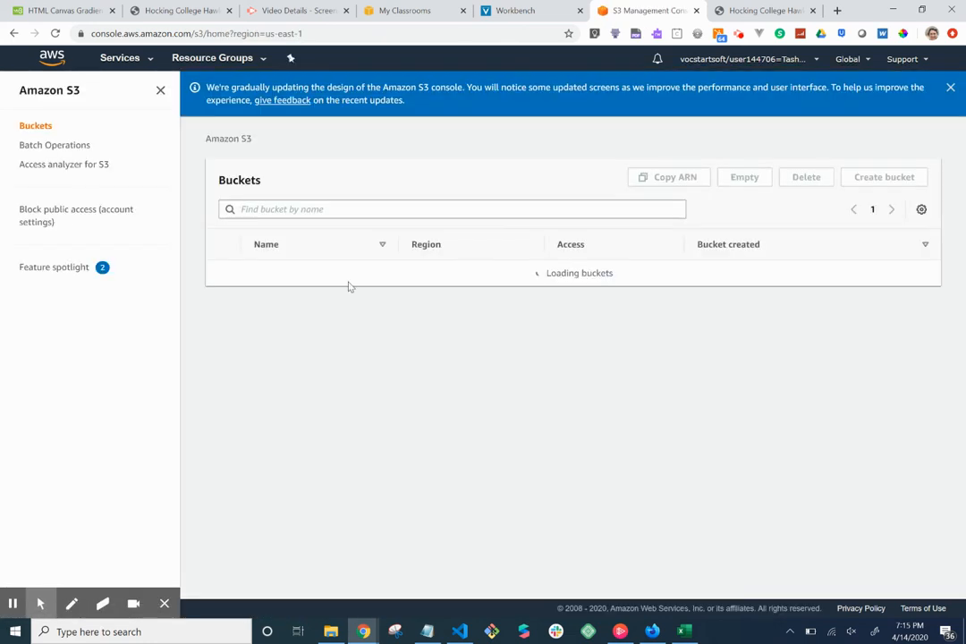
{"action": "left_click", "coordinate": [222, 272]}
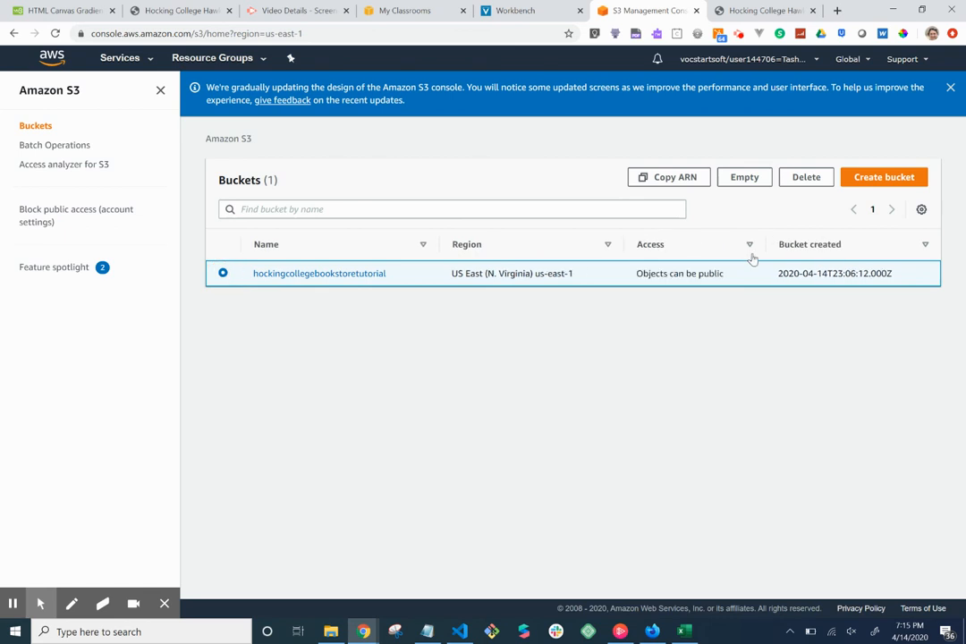
Empty the hockingcollegebookstoretutorial bucket by deleting all of its files and the images folder
{"action": "left_click", "coordinate": [803, 185]}
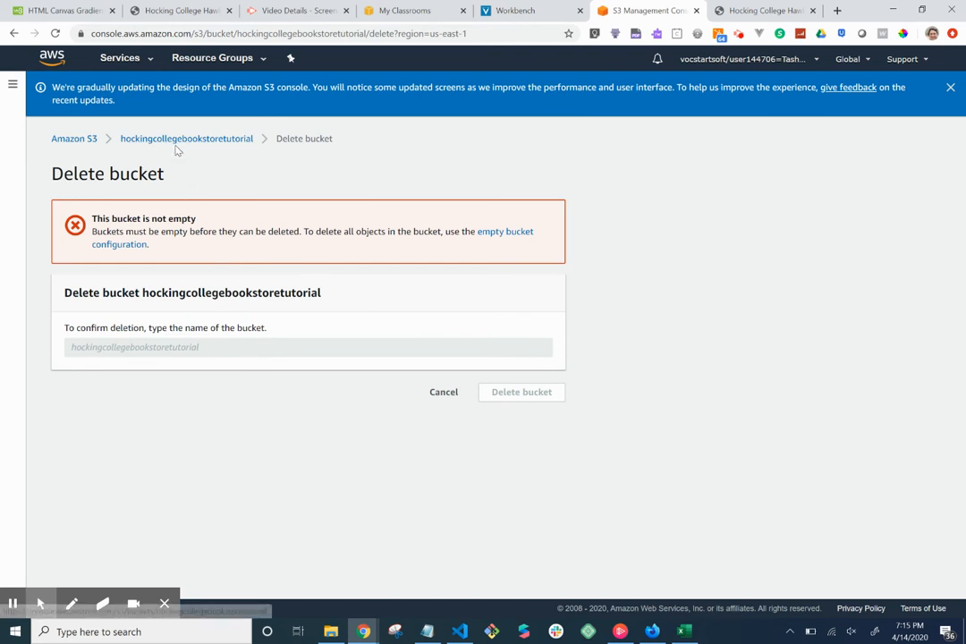
{"action": "left_click", "coordinate": [444, 395]}
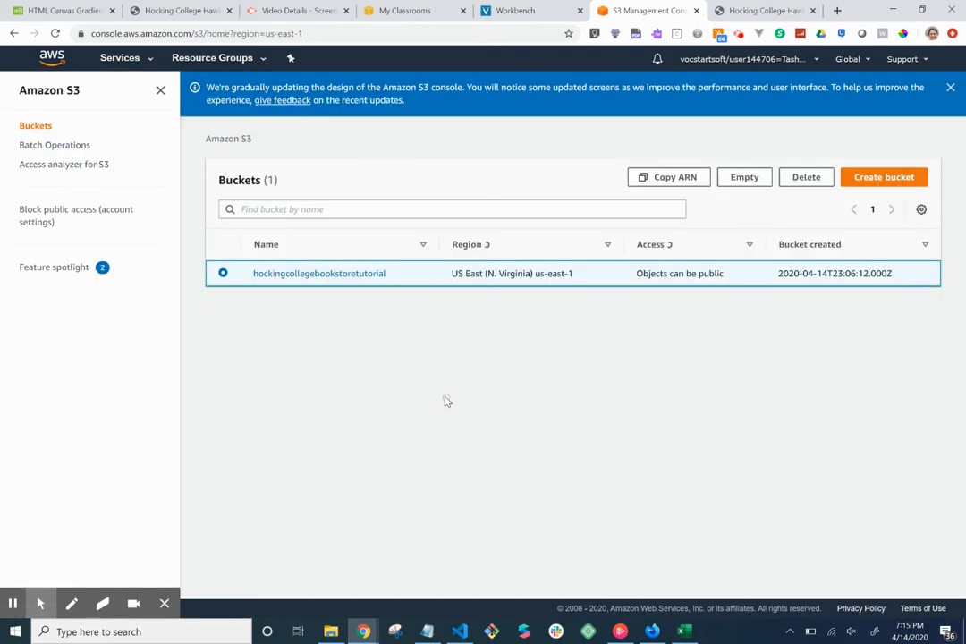
{"action": "left_click", "coordinate": [329, 277]}
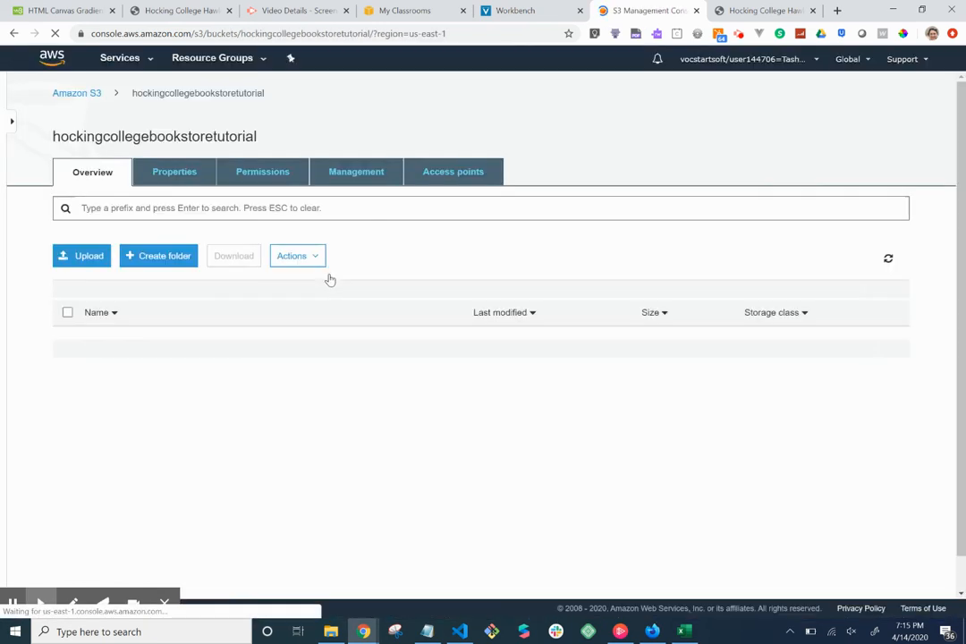
{"action": "left_click", "coordinate": [67, 312]}
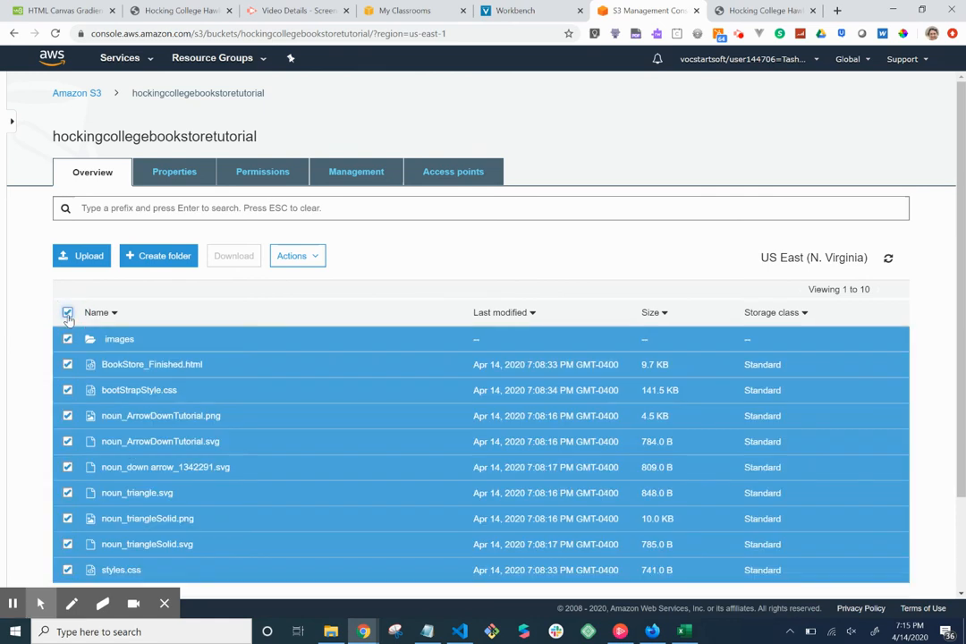
{"action": "left_click", "coordinate": [296, 257]}
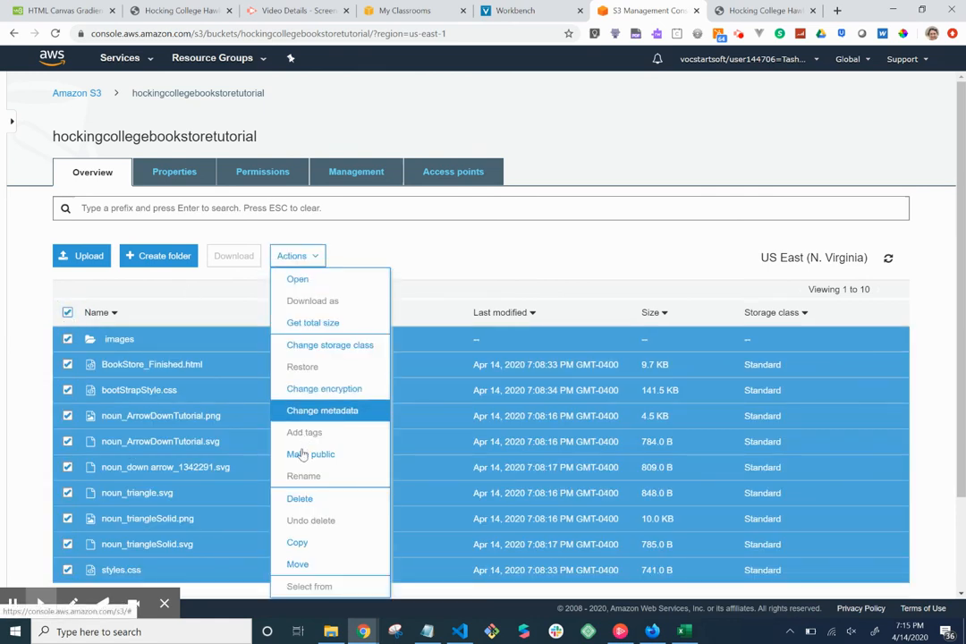
{"action": "left_click", "coordinate": [299, 499]}
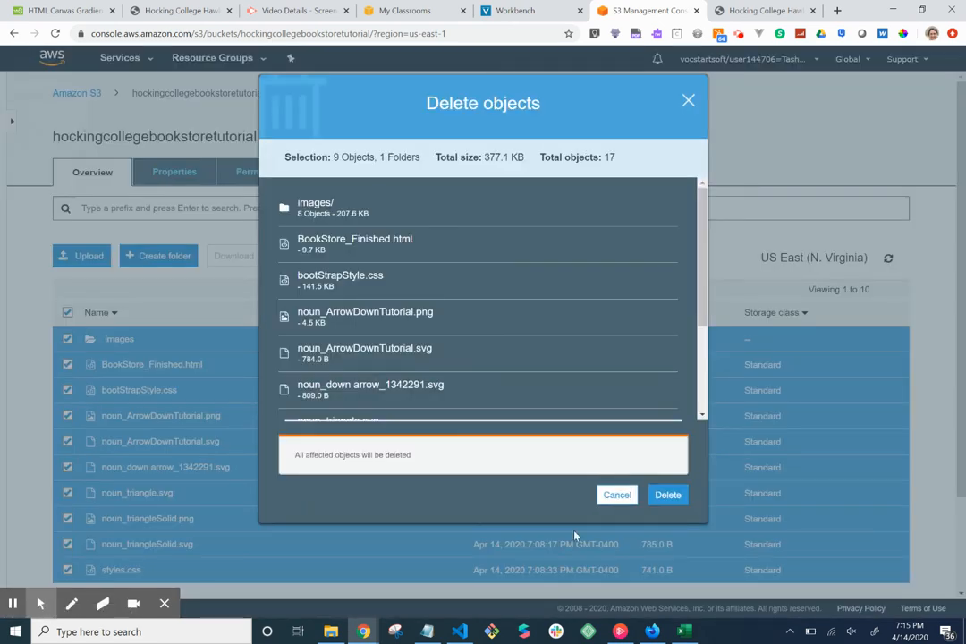
{"action": "left_click", "coordinate": [667, 496]}
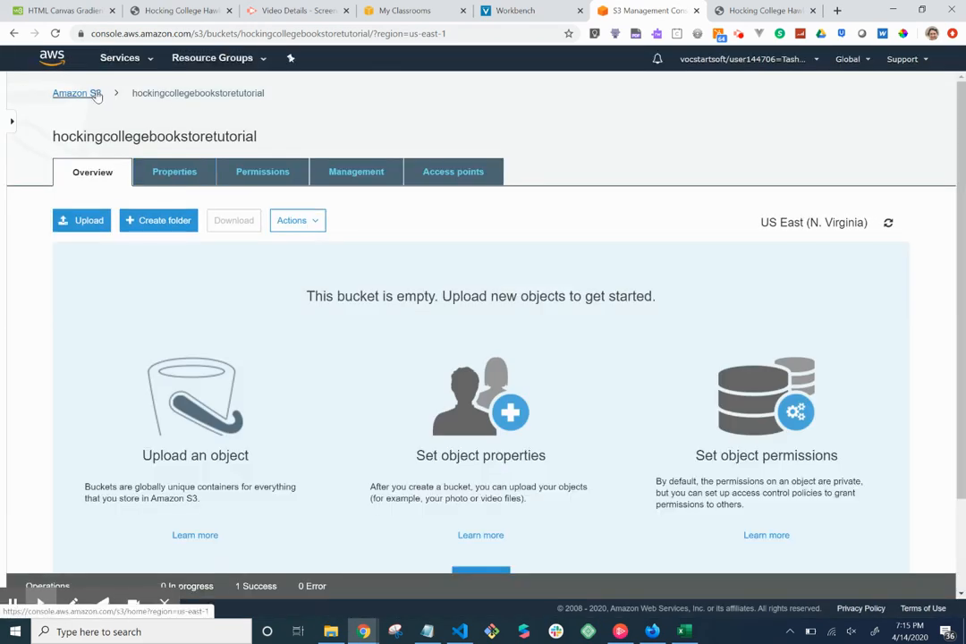
Delete the empty bucket from the Amazon S3 bucket list, confirming the deletion with the name hockingcollegebookstoretutorial
{"action": "left_click", "coordinate": [93, 94]}
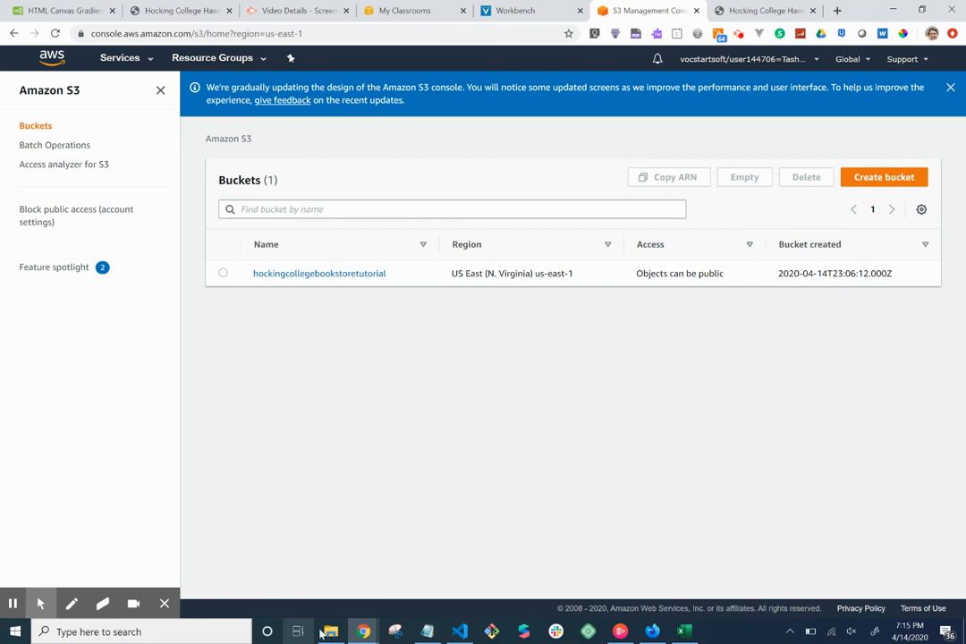
{"action": "left_click", "coordinate": [331, 496]}
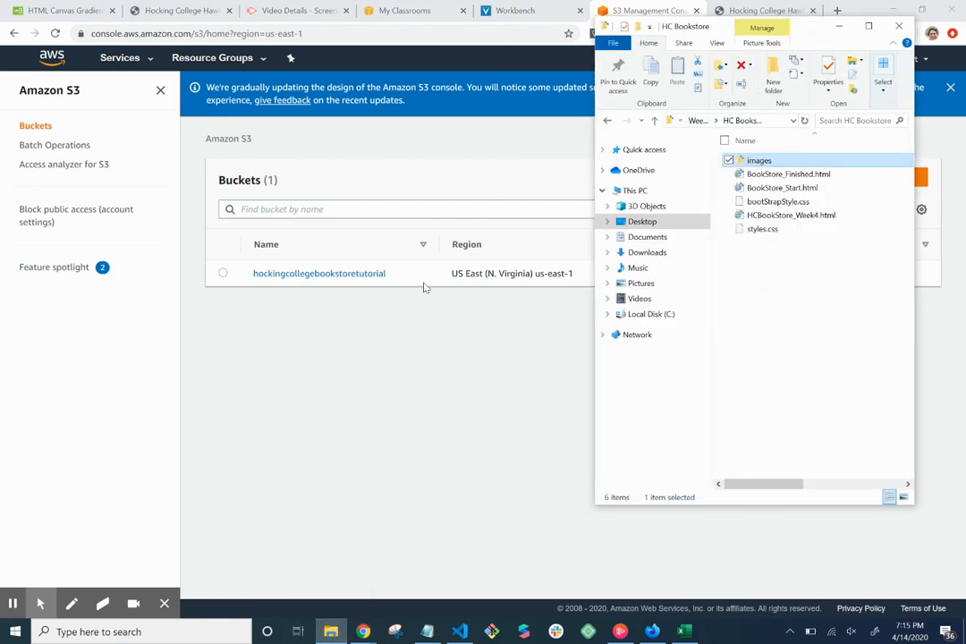
{"action": "left_click", "coordinate": [223, 274]}
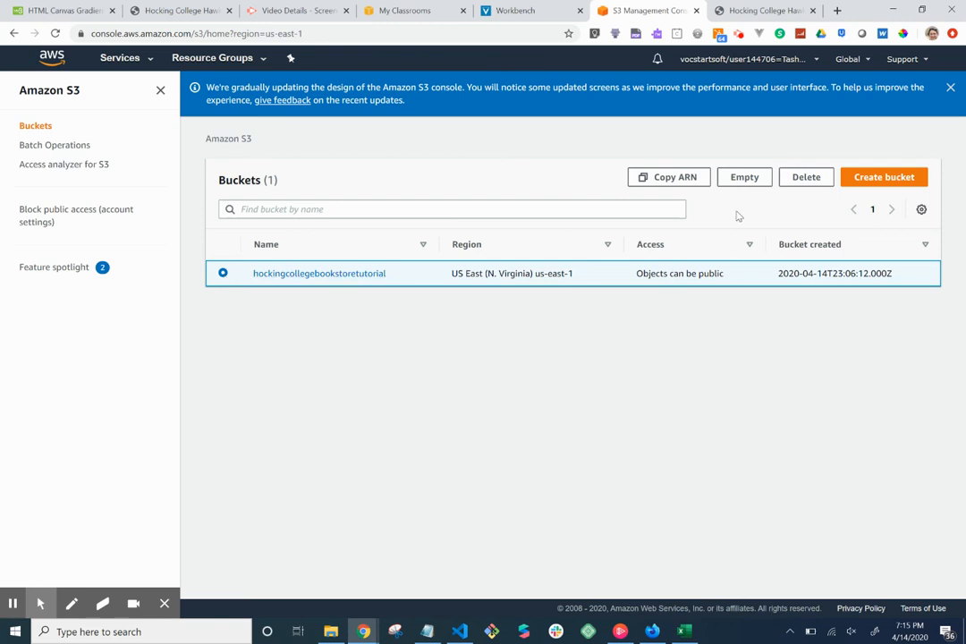
{"action": "left_click", "coordinate": [820, 179]}
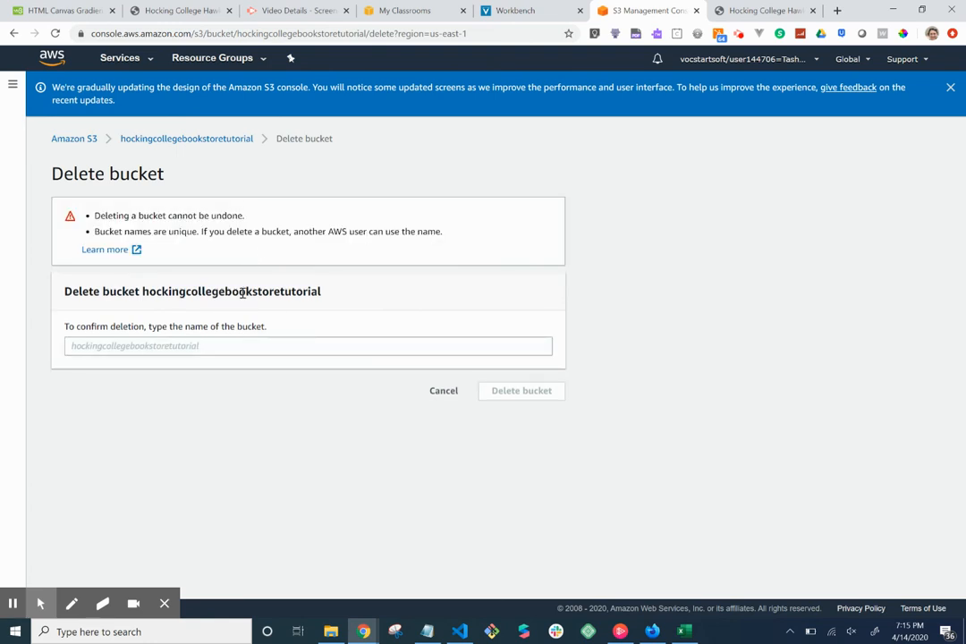
{"action": "double_click", "coordinate": [241, 293]}
{"action": "key", "text": "ctrl+c"}
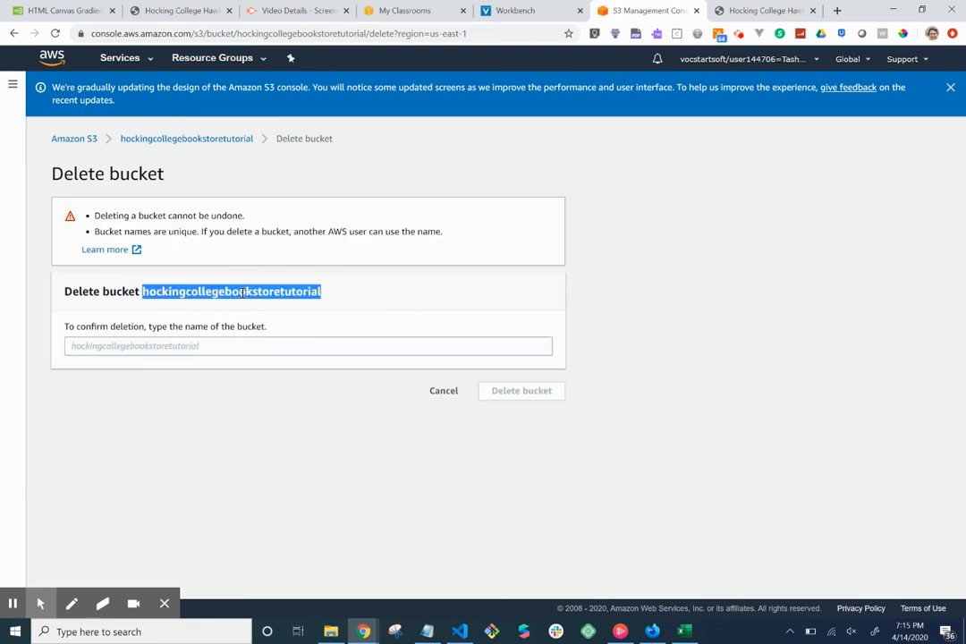
{"action": "left_click", "coordinate": [210, 345]}
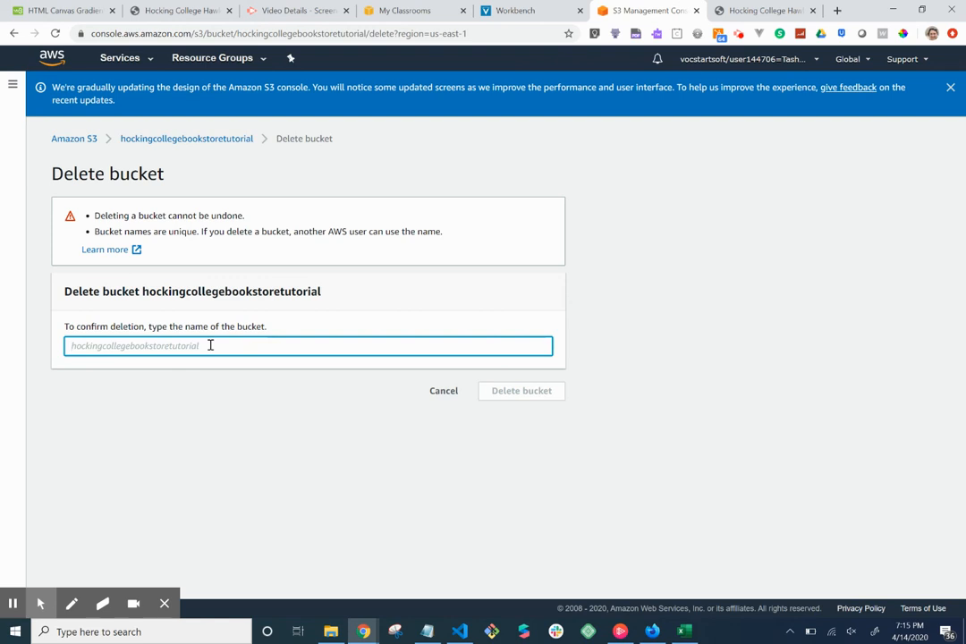
{"action": "key", "text": "ctrl+v"}
{"action": "left_click", "coordinate": [503, 392]}
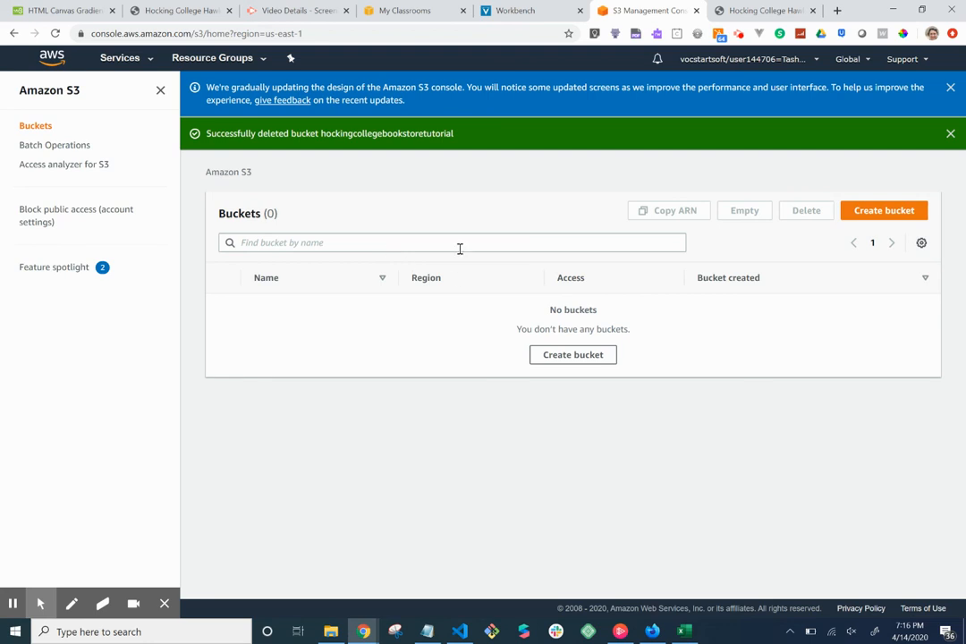
Check the AWS account status on the Vocareum Workbench page and return to the S3 console
{"action": "left_click", "coordinate": [528, 10]}
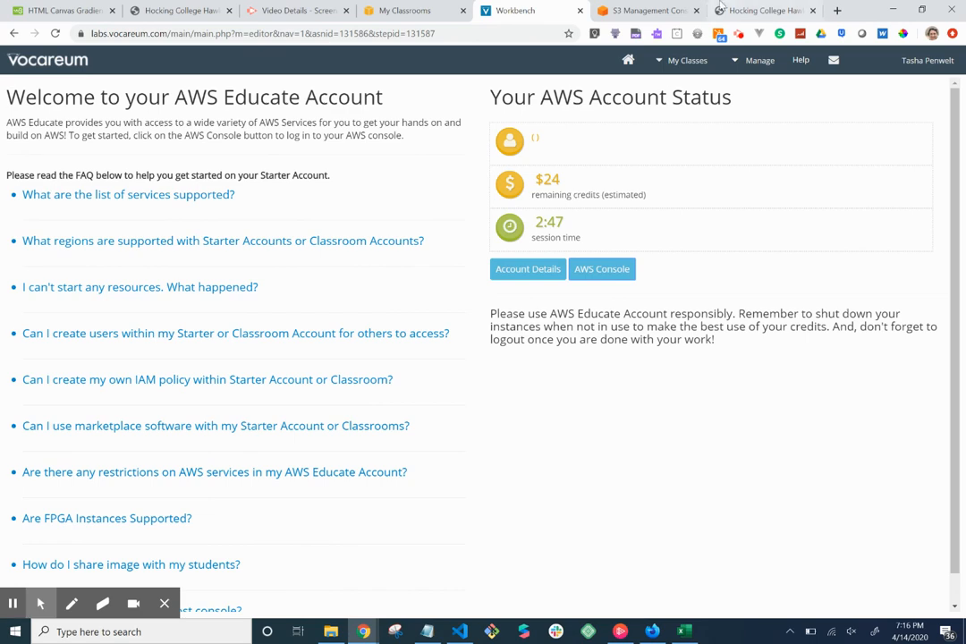
{"action": "left_click", "coordinate": [657, 11]}
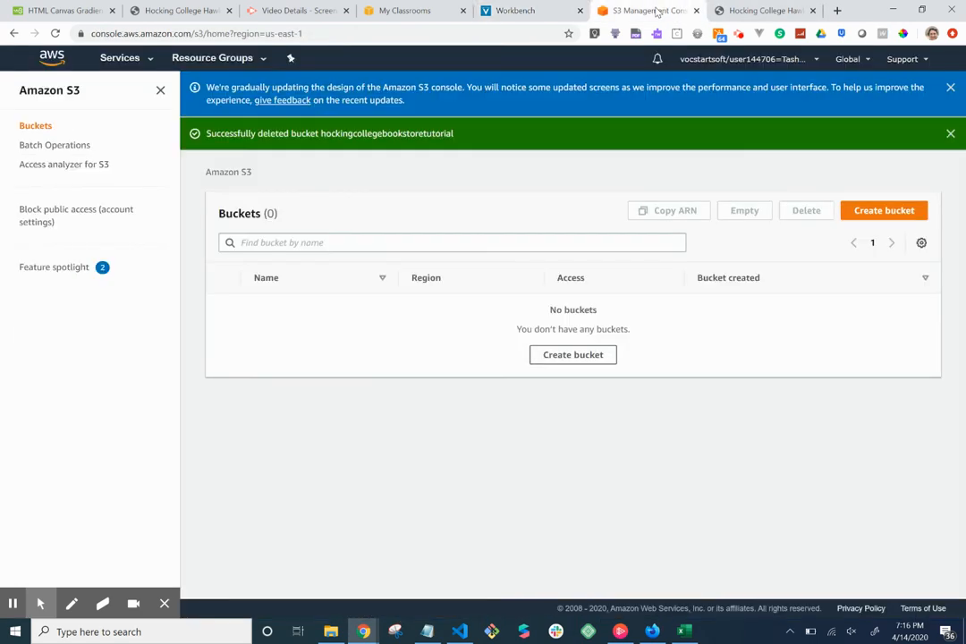